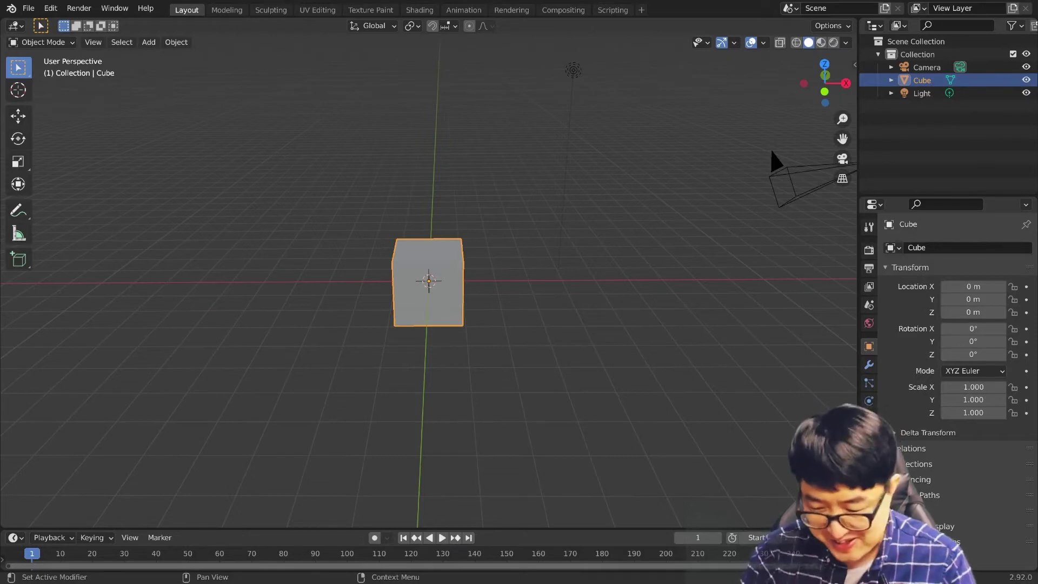
Step: Orbit the viewport to view the default Cube from the front-right
middle_drag(741, 162, 443, 330)
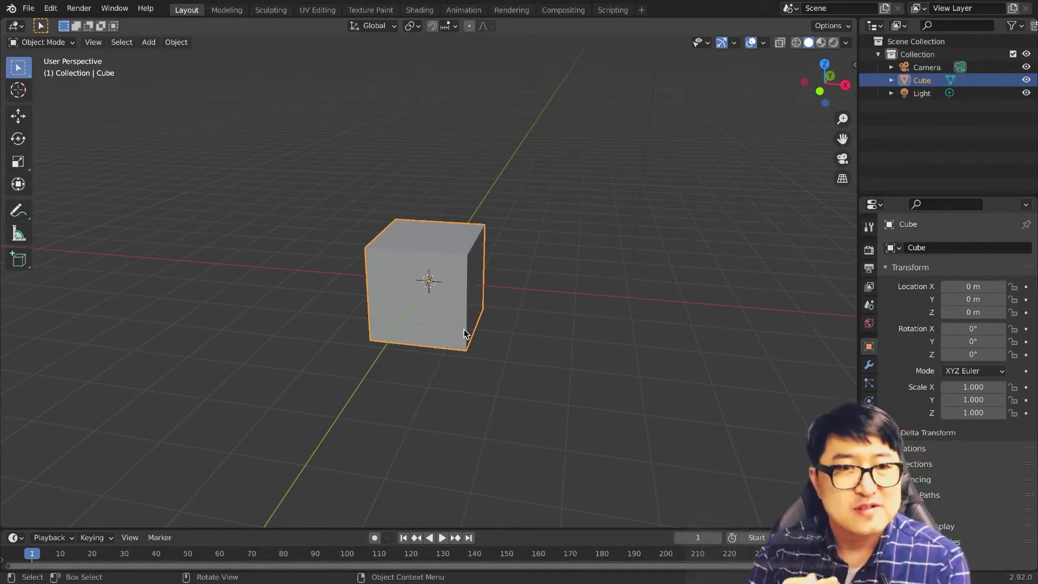
Step: Delete the default cube and add a 30 m ground plane
key(x)
click(463, 327)
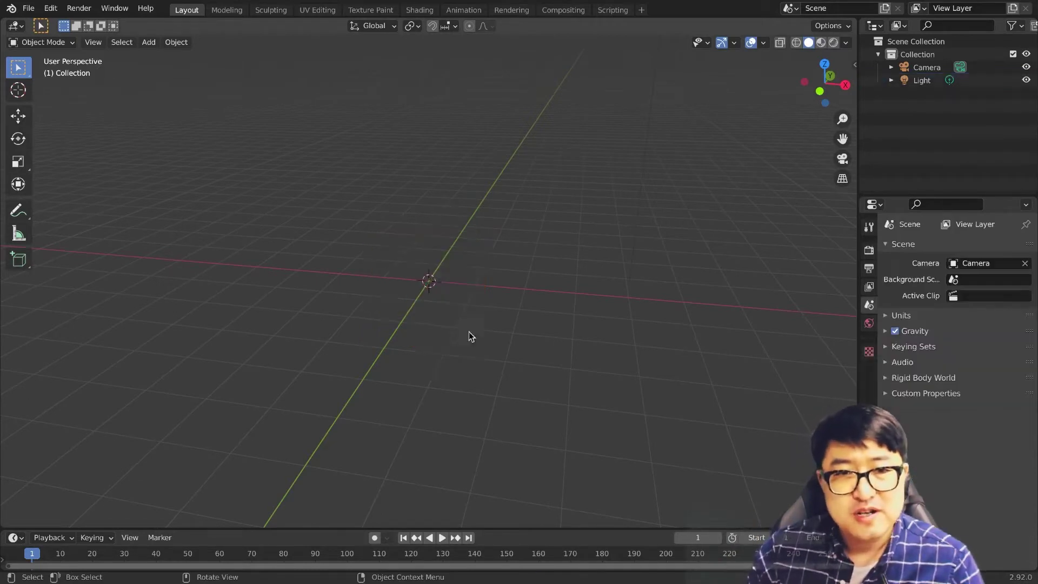
key(shift+a)
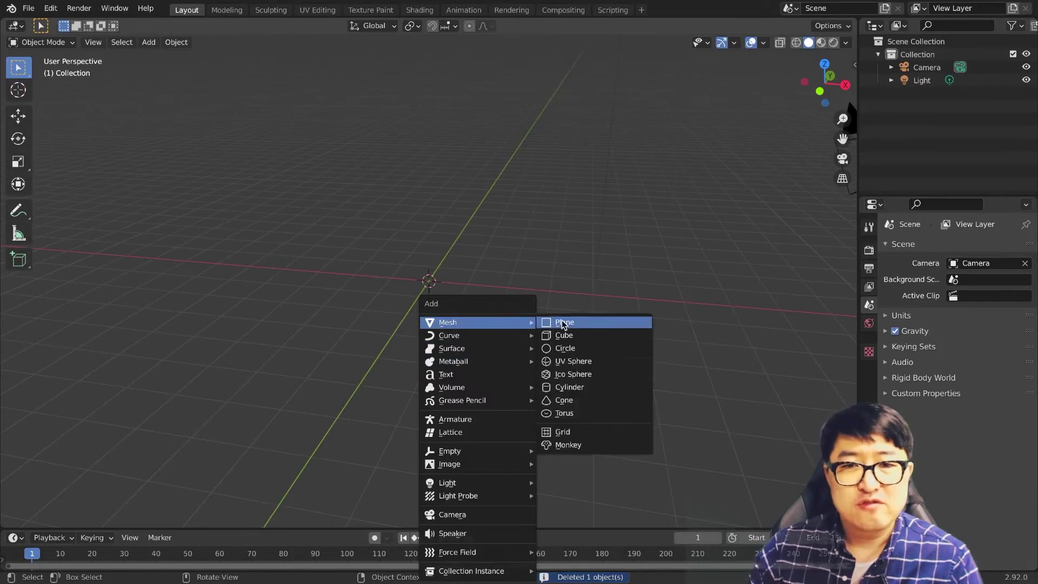
click(565, 323)
click(74, 516)
click(162, 403)
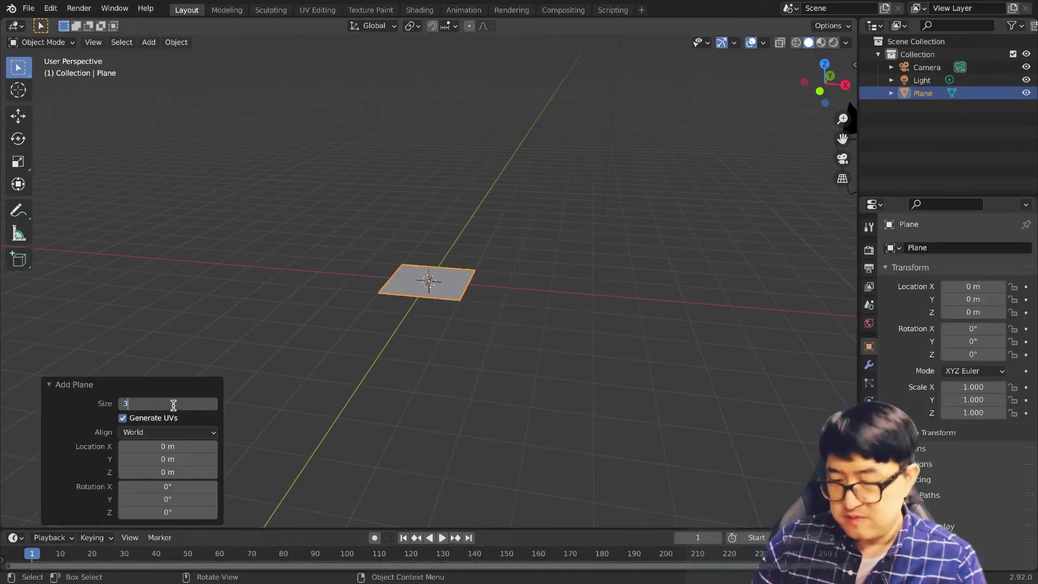
text(30)
key(Return)
scroll(411, 341, down, 3)
Step: Add a cube, duplicate it and shrink the duplicate to 0.839
key(shift+a)
mouse_move(433, 322)
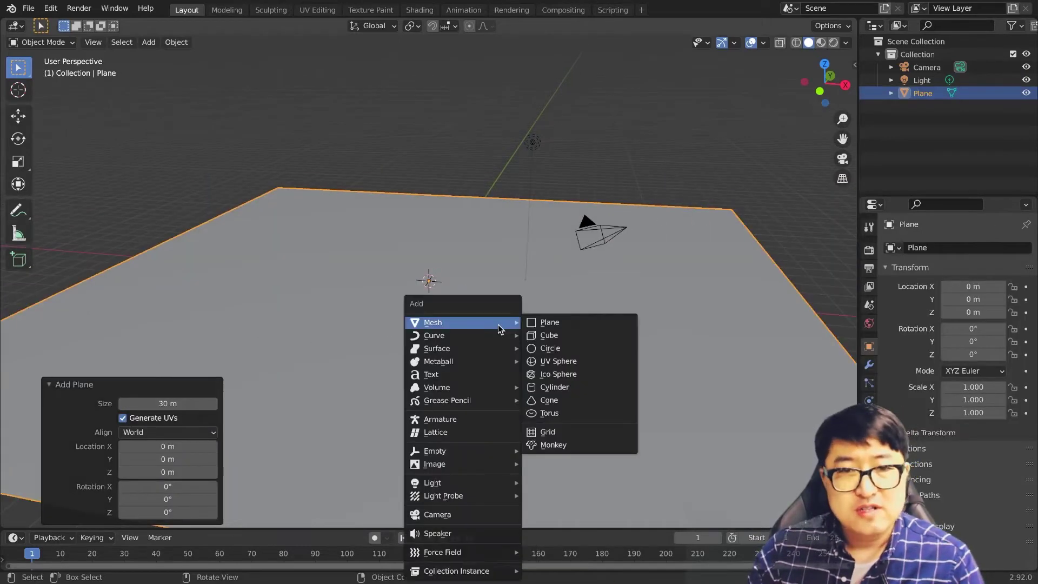
click(565, 341)
key(shift+d)
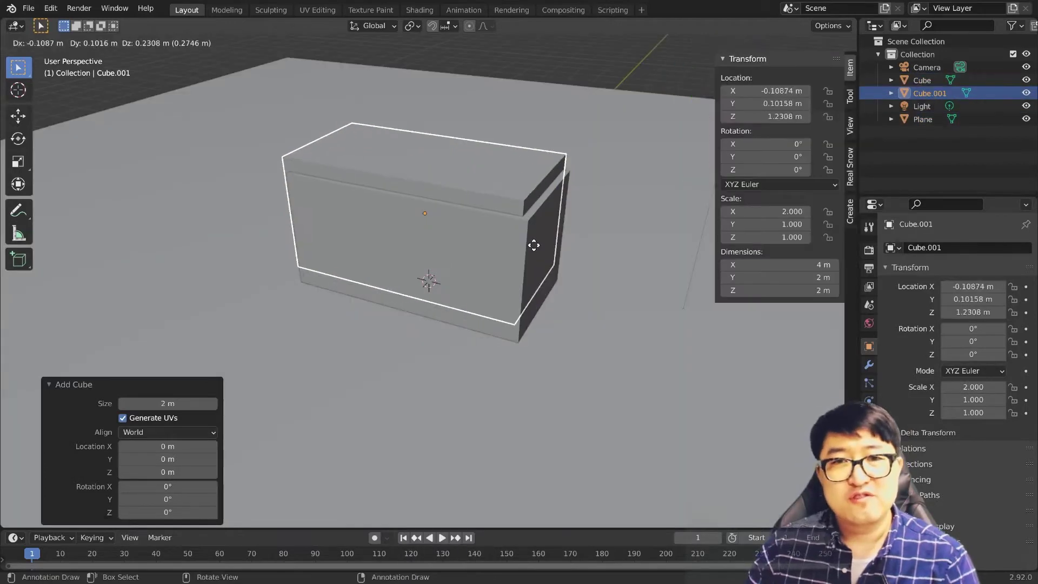
key(z)
click(543, 243)
key(g)
key(s)
click(530, 238)
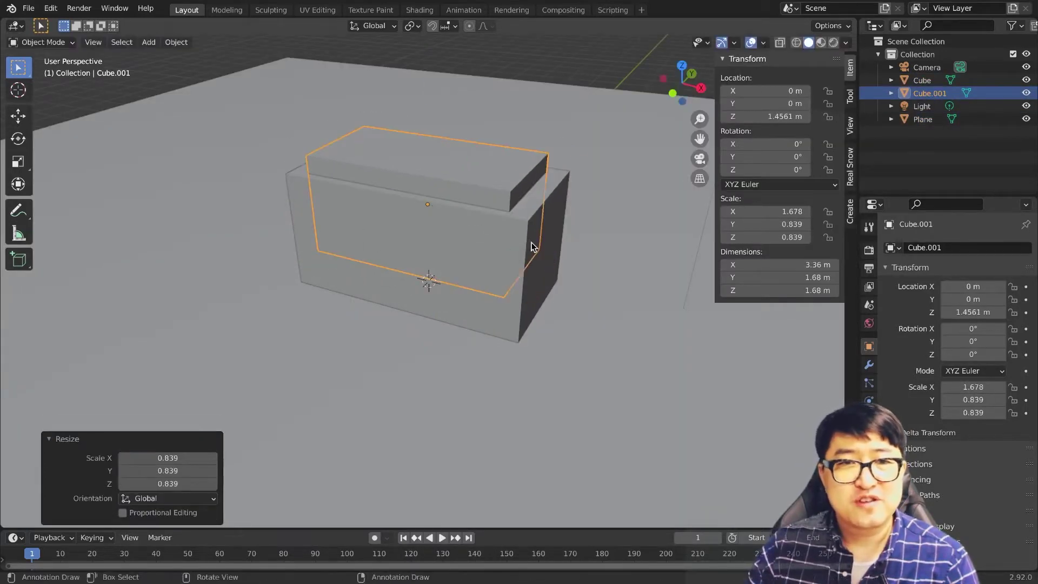
Step: In top view, move the duplicate forward along Y and stretch it along Y
key(KP_7)
key(g)
key(y)
click(474, 326)
key(s)
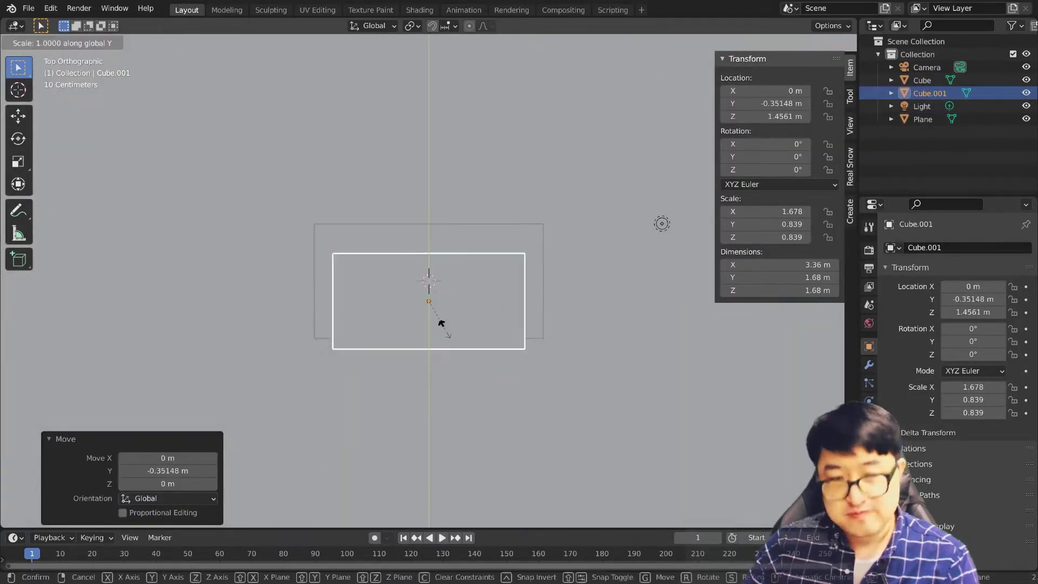
click(441, 323)
mouse_move(440, 322)
middle_down()
mouse_move(543, 368)
mouse_move(532, 285)
mouse_move(571, 261)
mouse_move(519, 262)
middle_up()
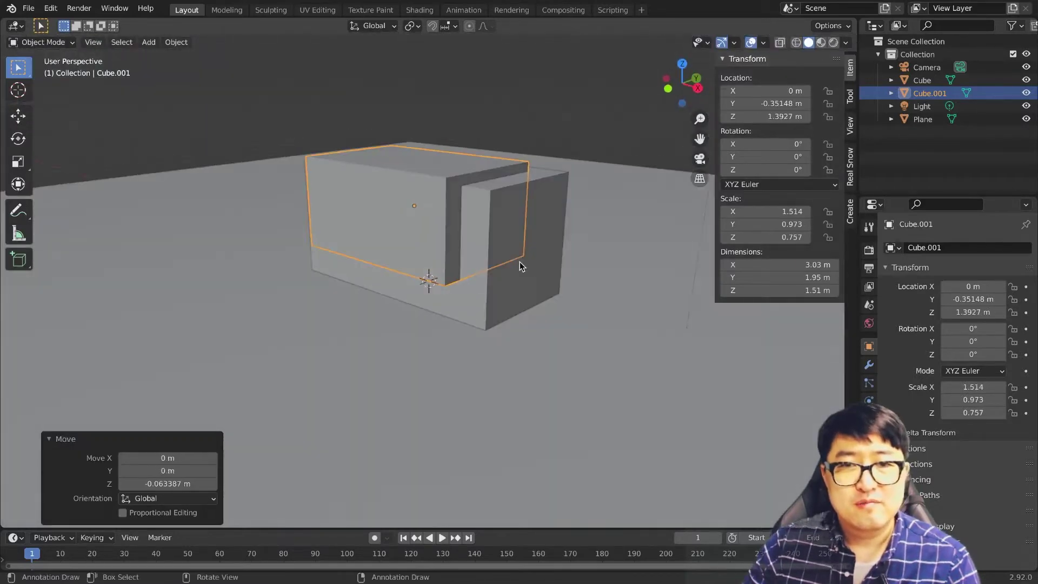
Step: Apply a Boolean Difference modifier on the large cube with Cube.001 as the cutter
click(521, 261)
click(869, 365)
click(933, 248)
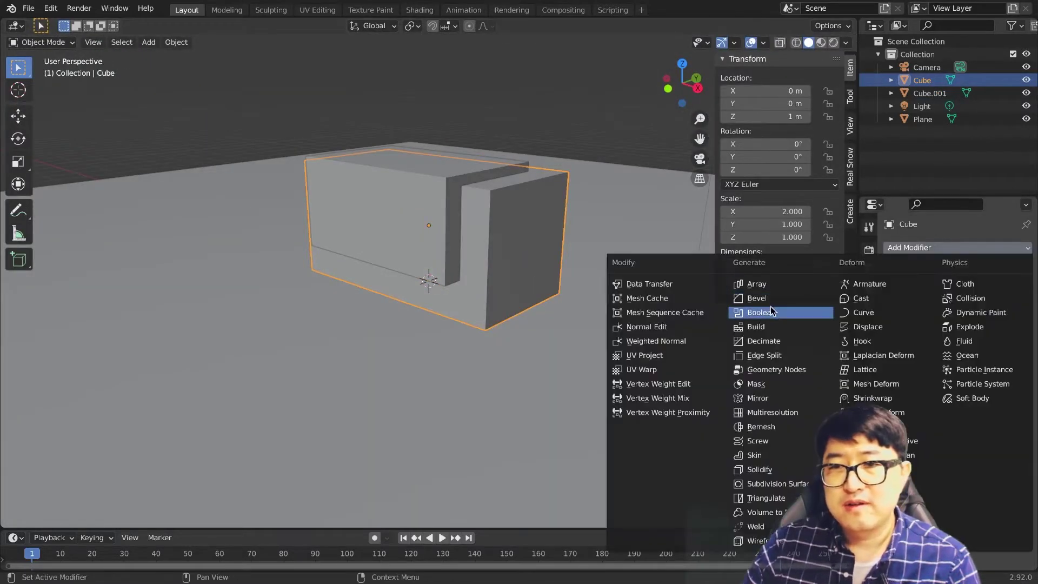
click(773, 313)
click(1009, 322)
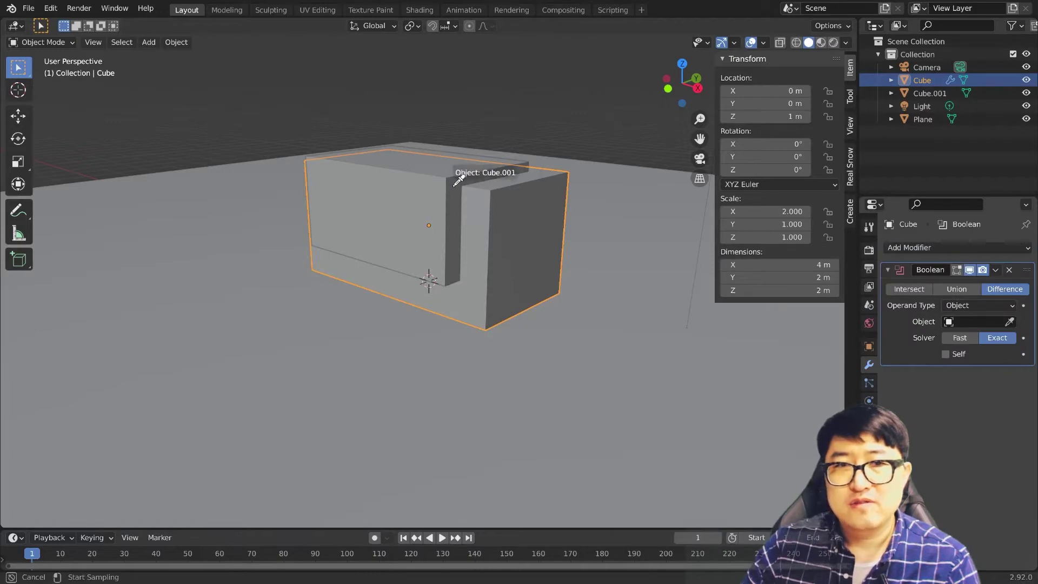
click(452, 211)
click(996, 270)
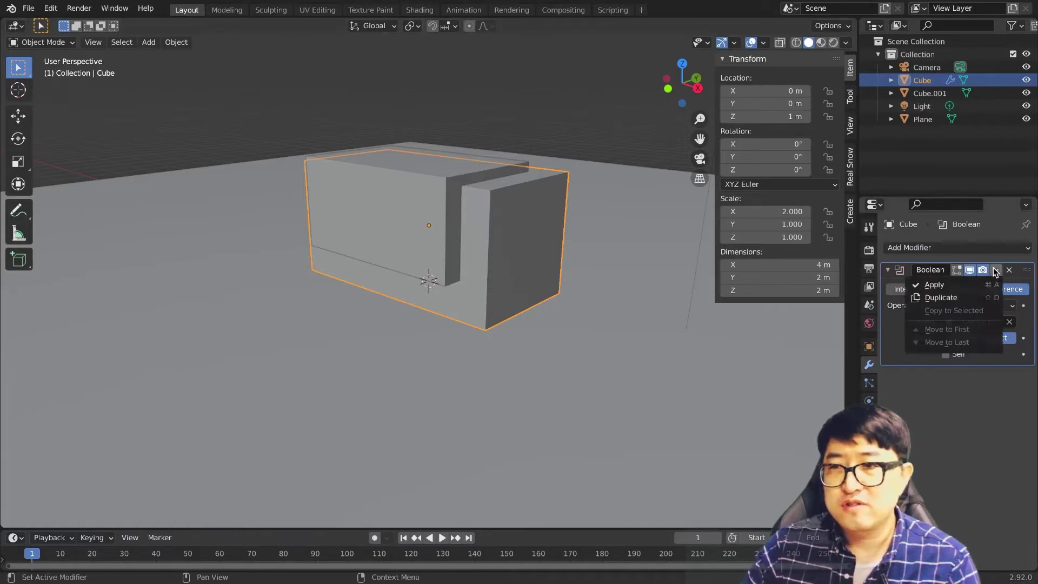
click(944, 282)
Step: Delete the Cube.001 cutter box, leaving the carved sofa block
click(426, 223)
key(x)
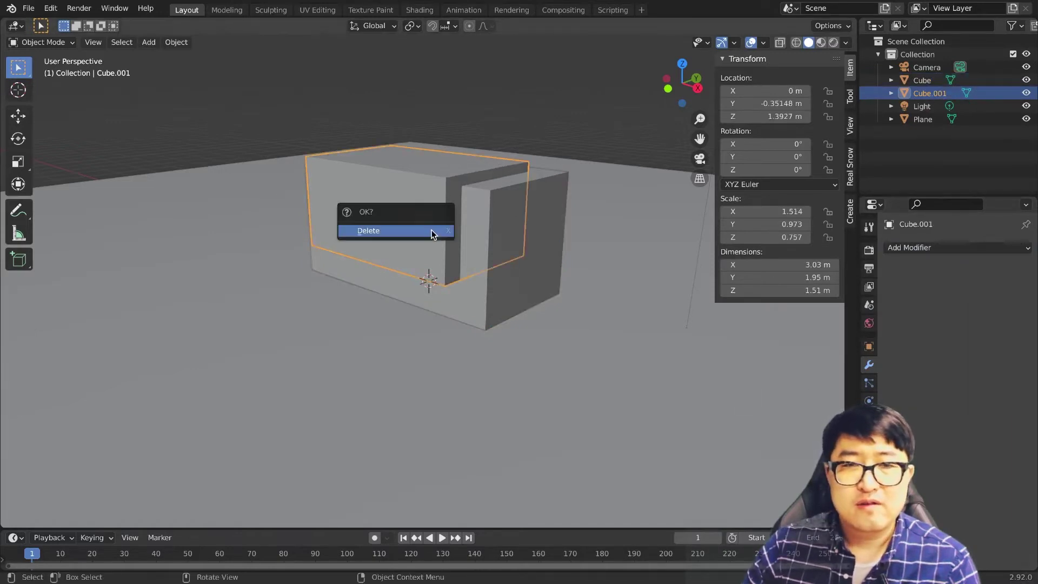
click(432, 230)
mouse_move(527, 363)
middle_down()
mouse_move(559, 364)
mouse_move(556, 317)
mouse_move(543, 317)
middle_up()
Step: Bevel the sofa's top rim edges with 4 segments for a rounded edge
click(541, 313)
key(Tab)
key(2)
mouse_move(468, 268)
middle_down()
mouse_move(368, 221)
mouse_move(378, 225)
middle_up()
alt+click(454, 269)
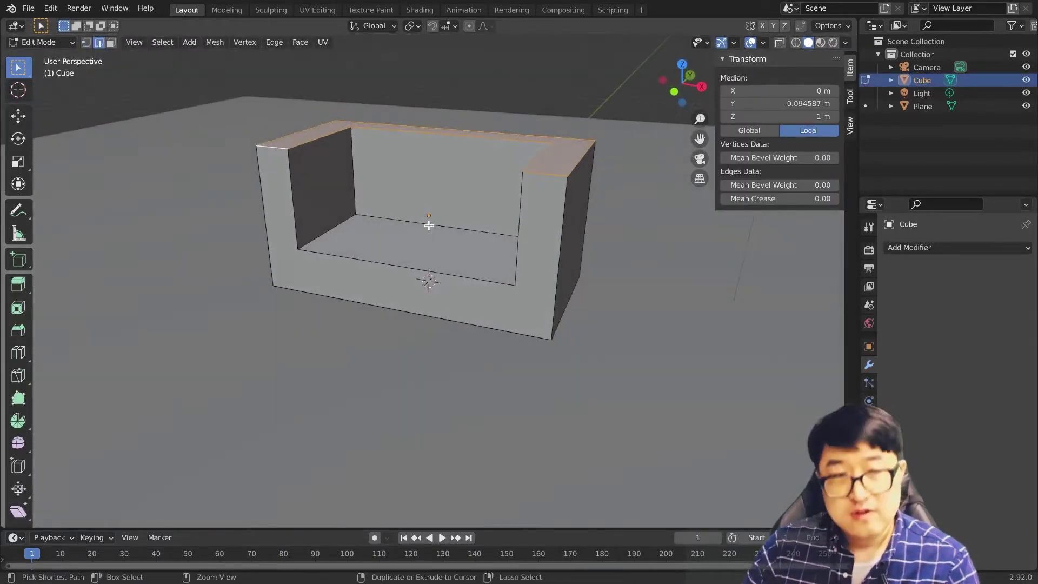
key(ctrl+b)
scroll(482, 233, up, 2)
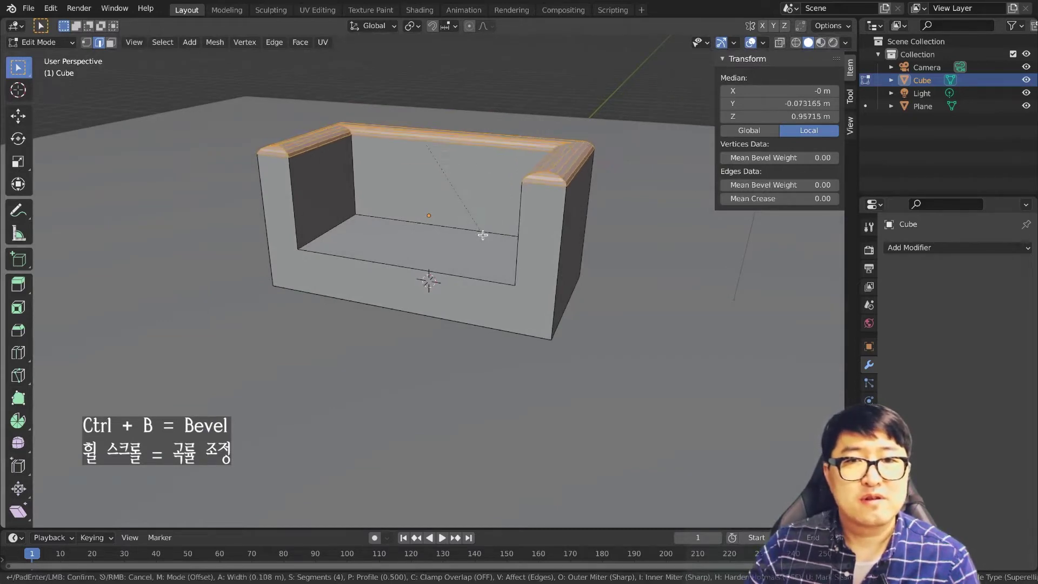
click(482, 235)
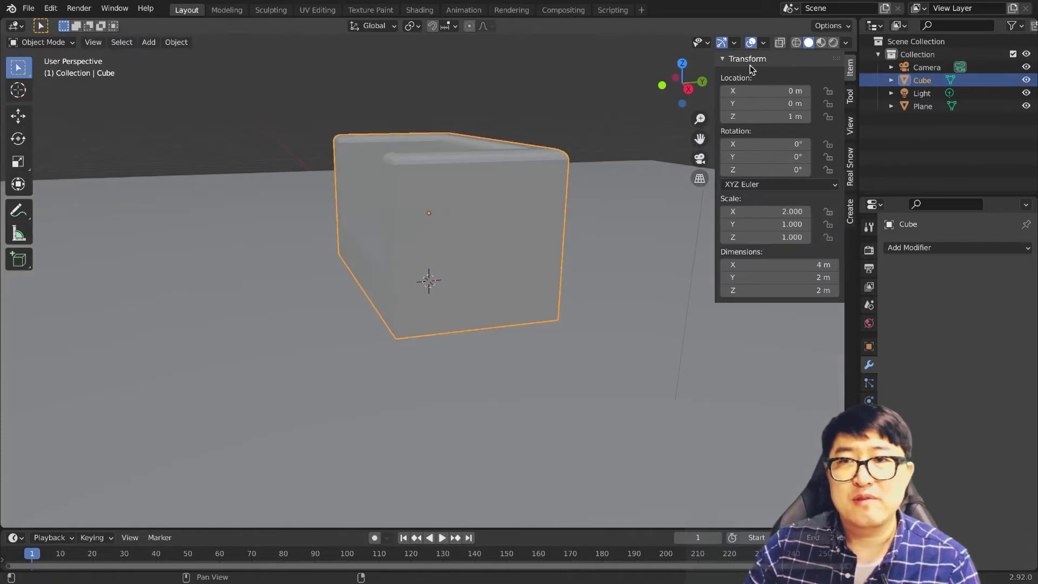
Step: Set the viewport shading colour to Random and reselect the sofa
click(846, 43)
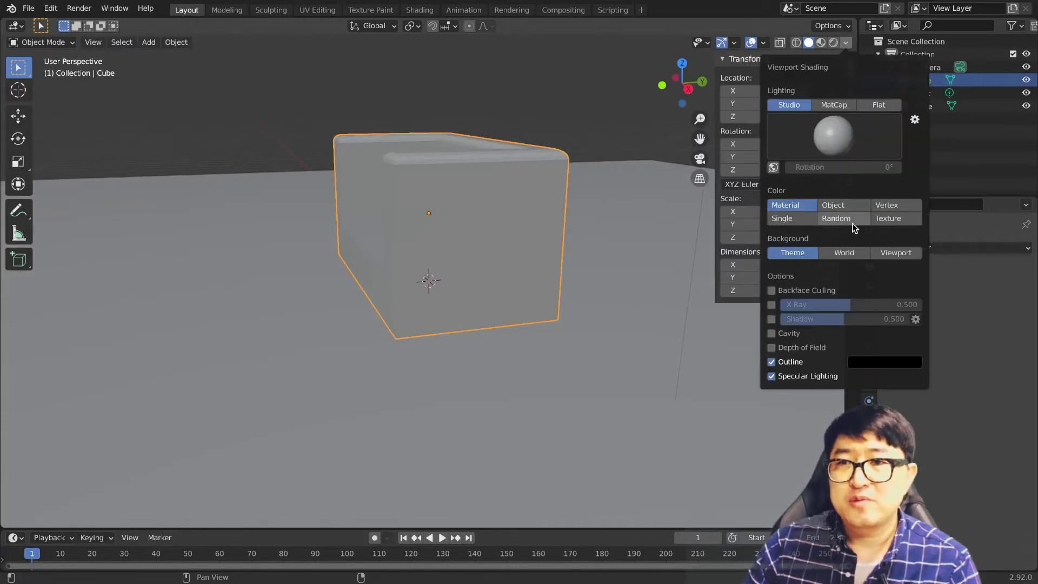
click(836, 218)
click(567, 173)
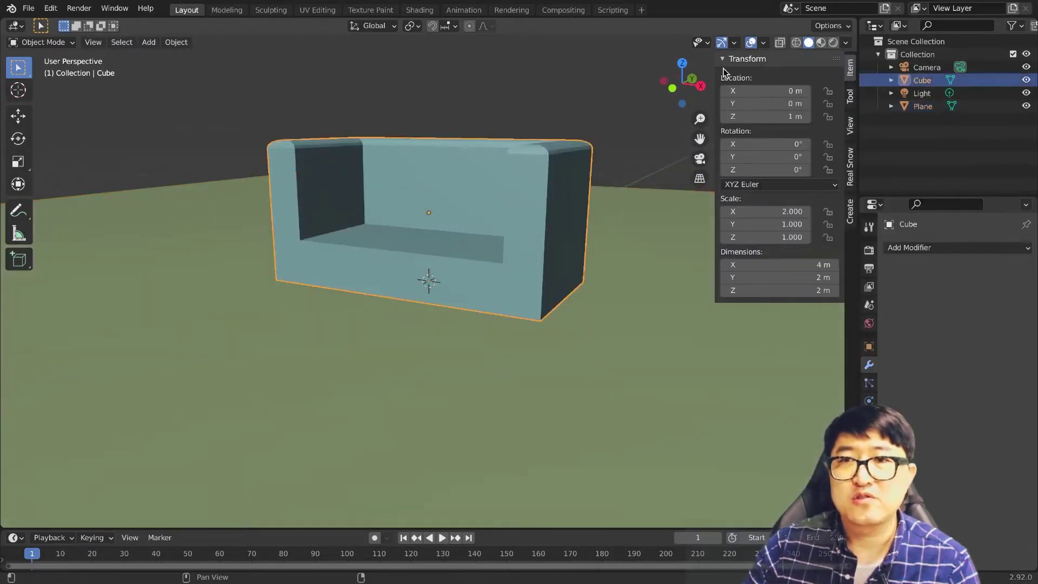
key(shift+a)
Step: Add a smaller second plane and raise it about 3.8 m above the sofa
click(630, 306)
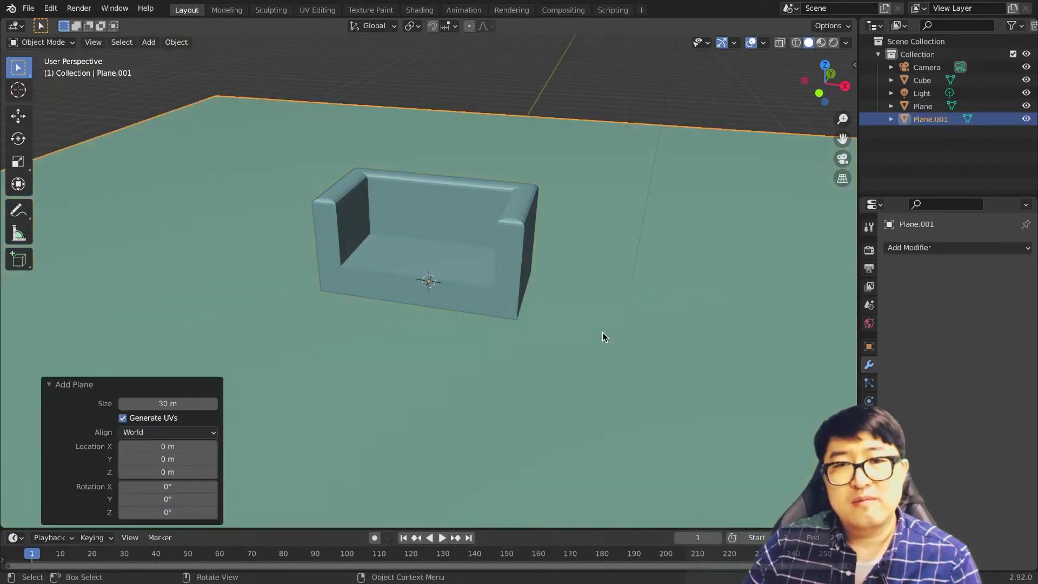
click(189, 407)
text(1)
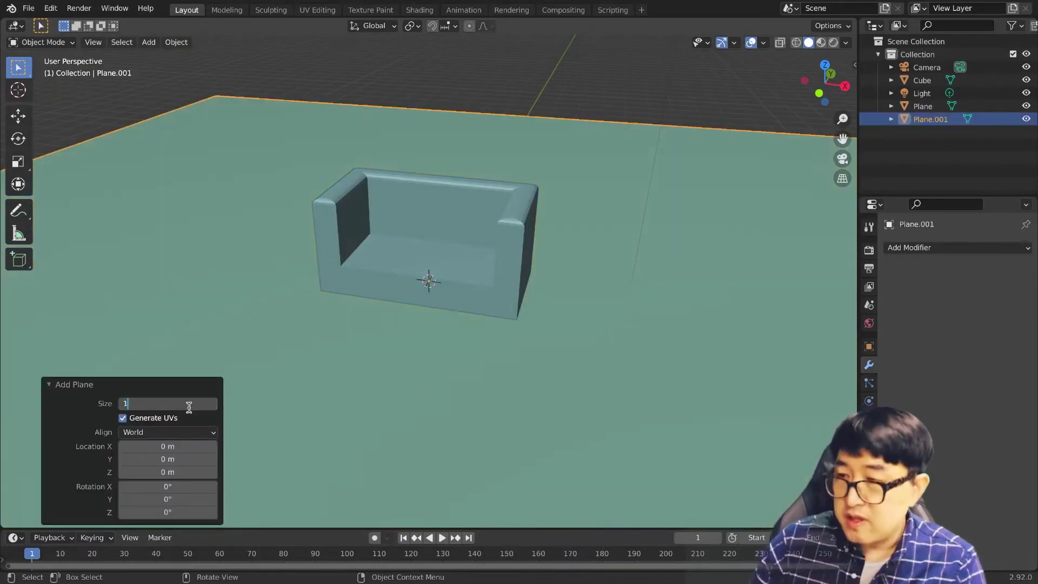
text(0)
key(Return)
key(g)
key(z)
click(252, 223)
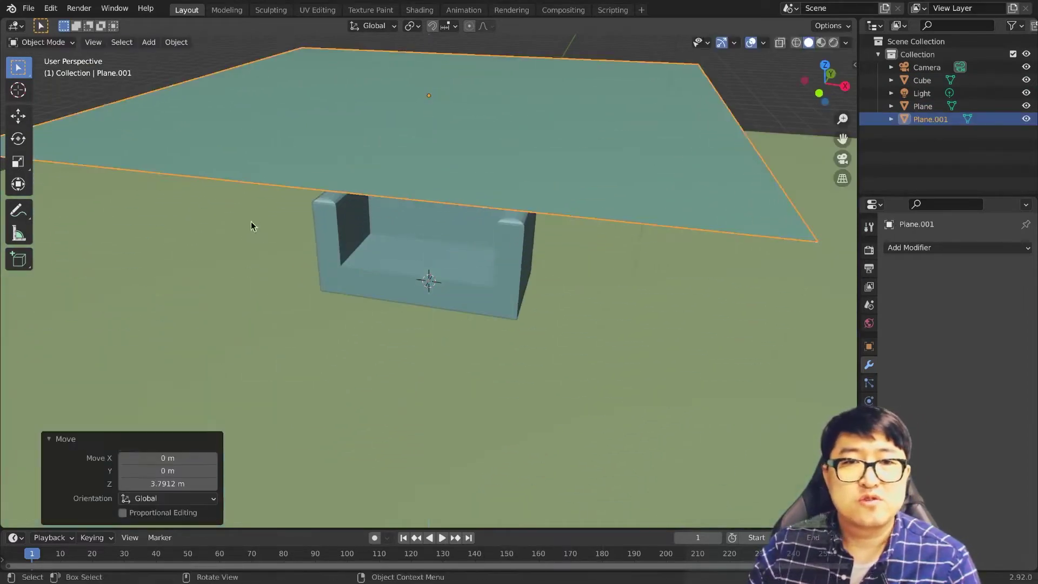
mouse_move(251, 222)
middle_down()
mouse_move(375, 303)
mouse_move(391, 285)
mouse_move(476, 265)
mouse_move(494, 171)
middle_up()
Step: Subdivide the raised plane once into four quads and return to Object Mode
key(Tab)
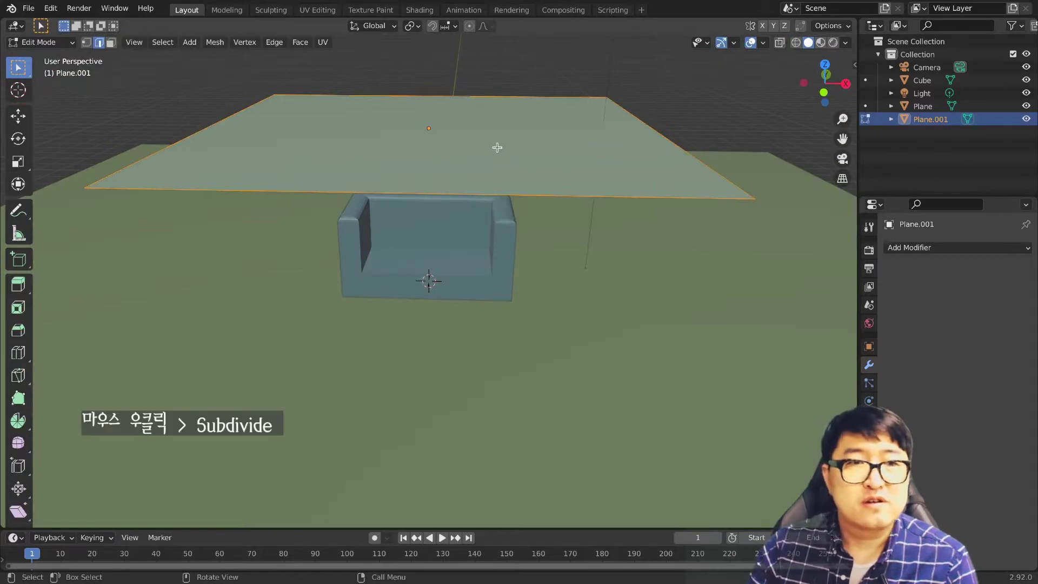
right_click(497, 147)
click(497, 147)
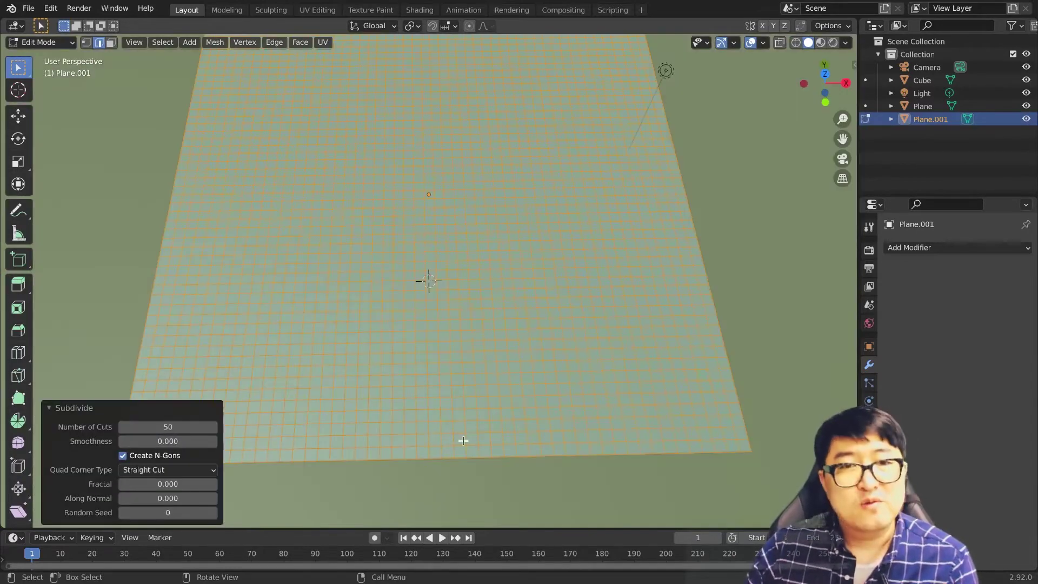
key(Tab)
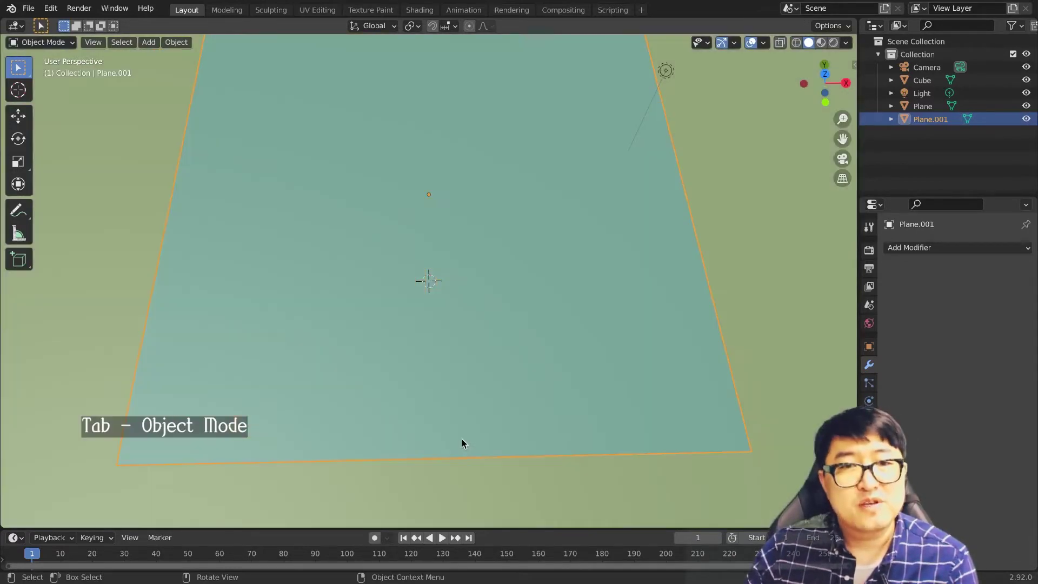
middle_drag(462, 440, 446, 368)
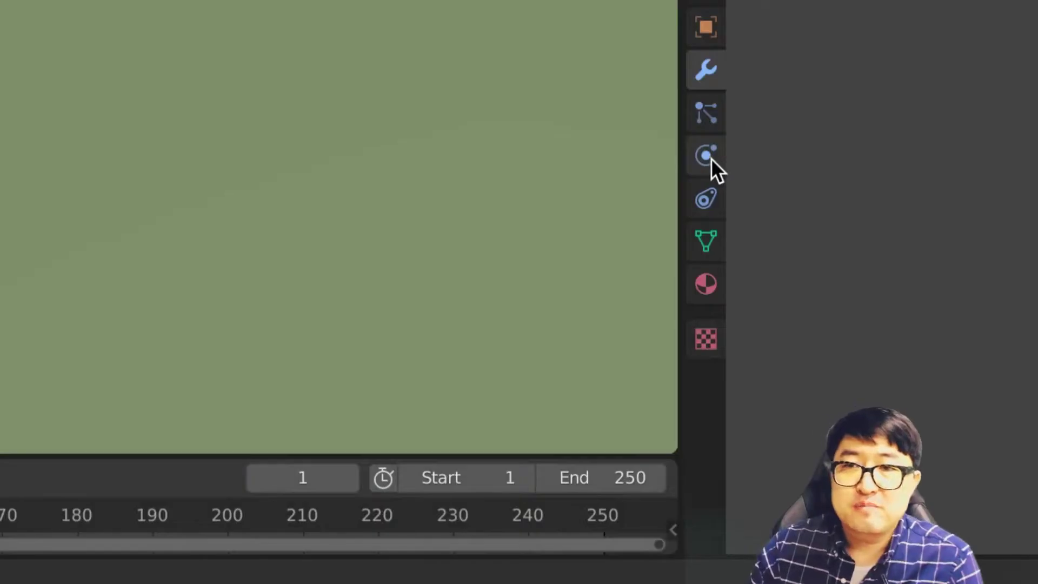
Step: Make the raised plane a cloth and test-play the simulation
click(870, 401)
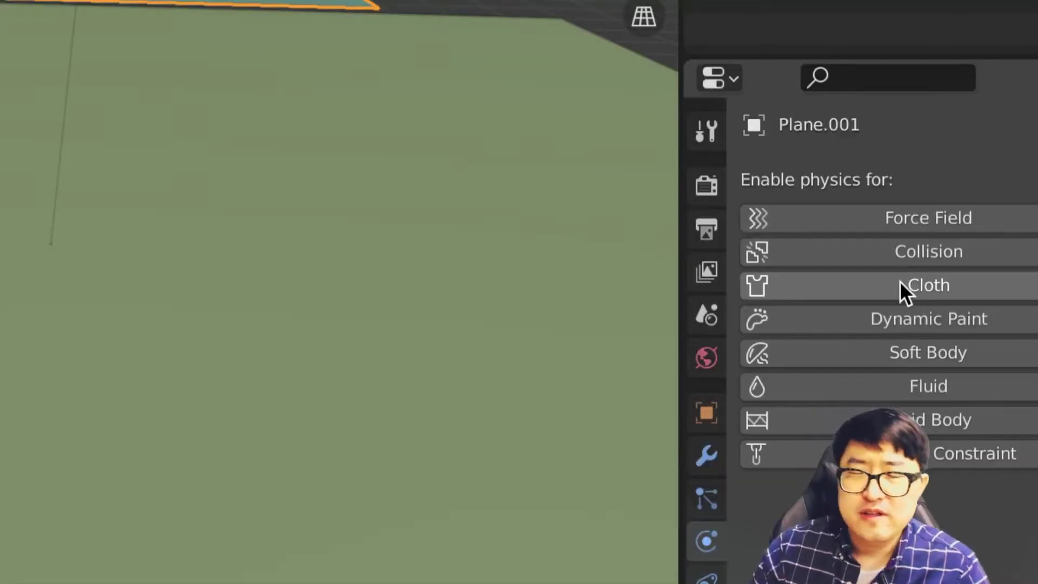
click(909, 280)
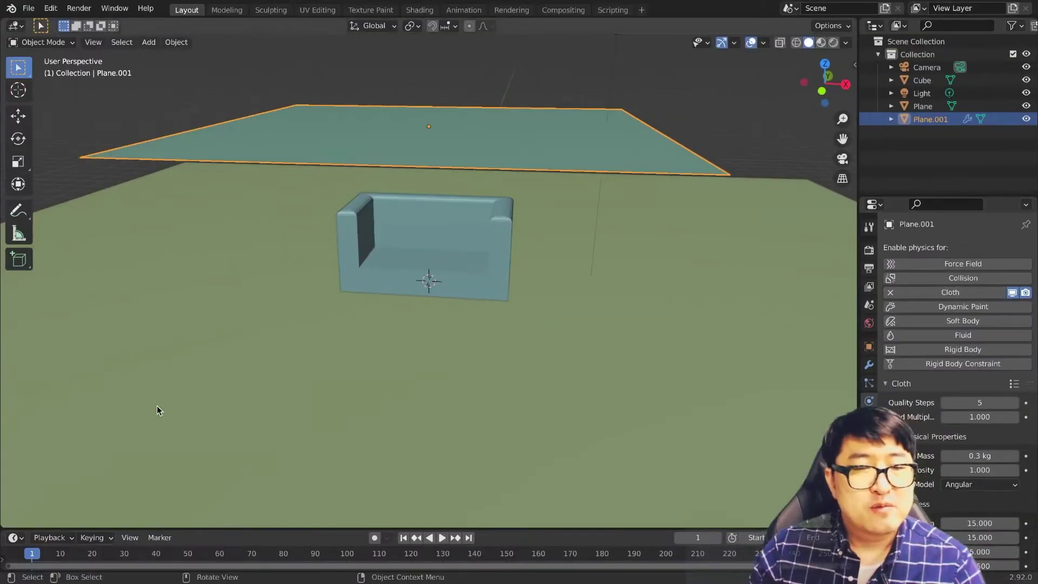
key(space)
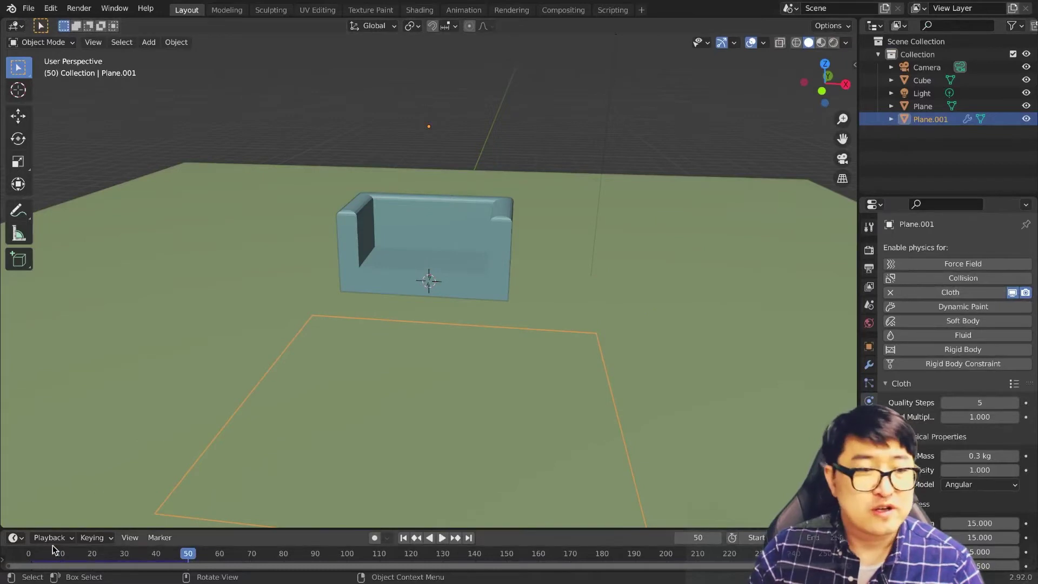
drag(43, 557, 21, 559)
key(space)
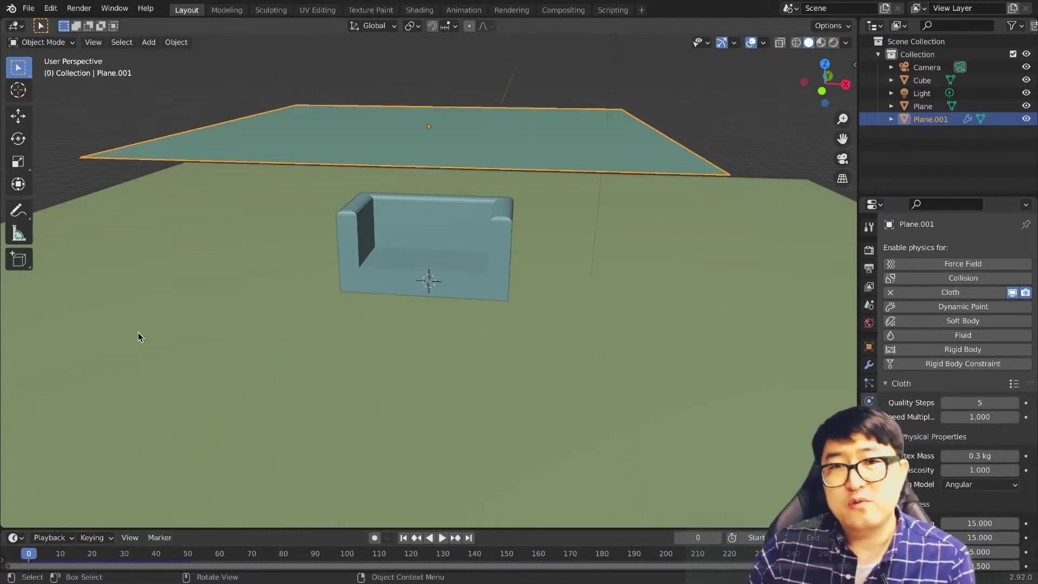
click(734, 170)
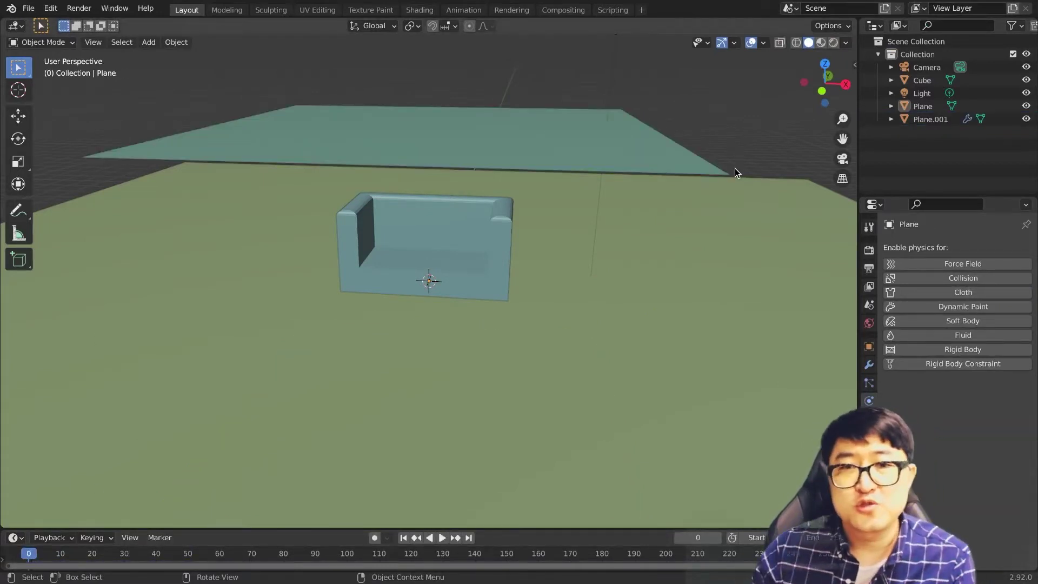
Step: Give the ground plane and sofa cube Collision physics and replay the drape to frame 68
click(414, 362)
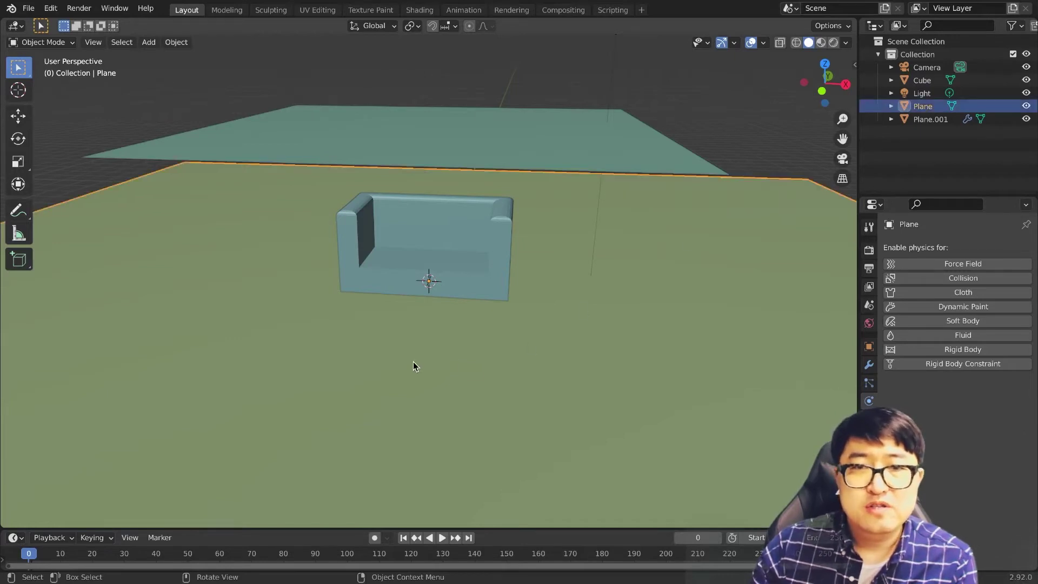
click(943, 277)
click(499, 229)
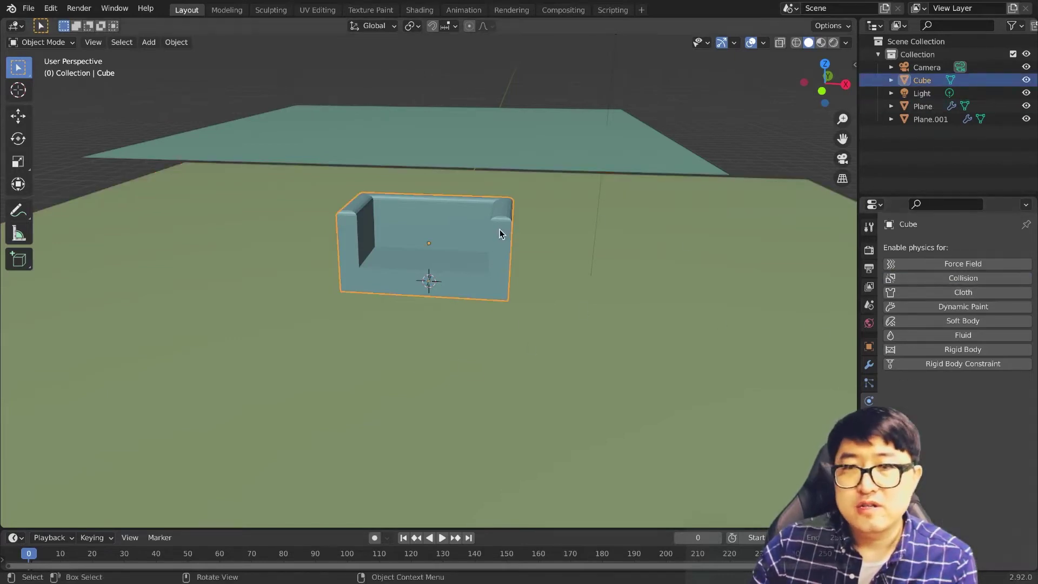
click(941, 278)
click(740, 133)
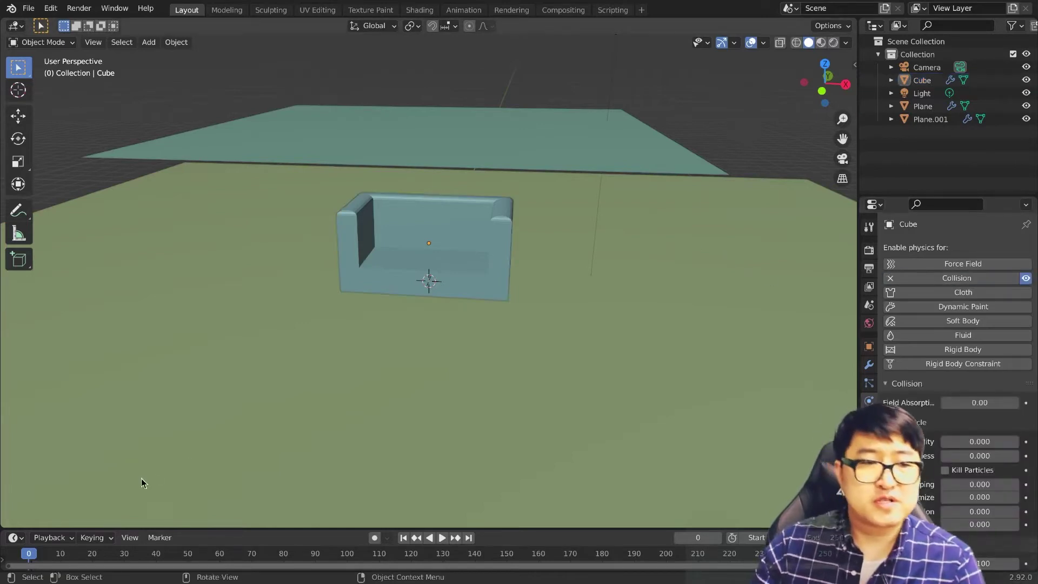
key(space)
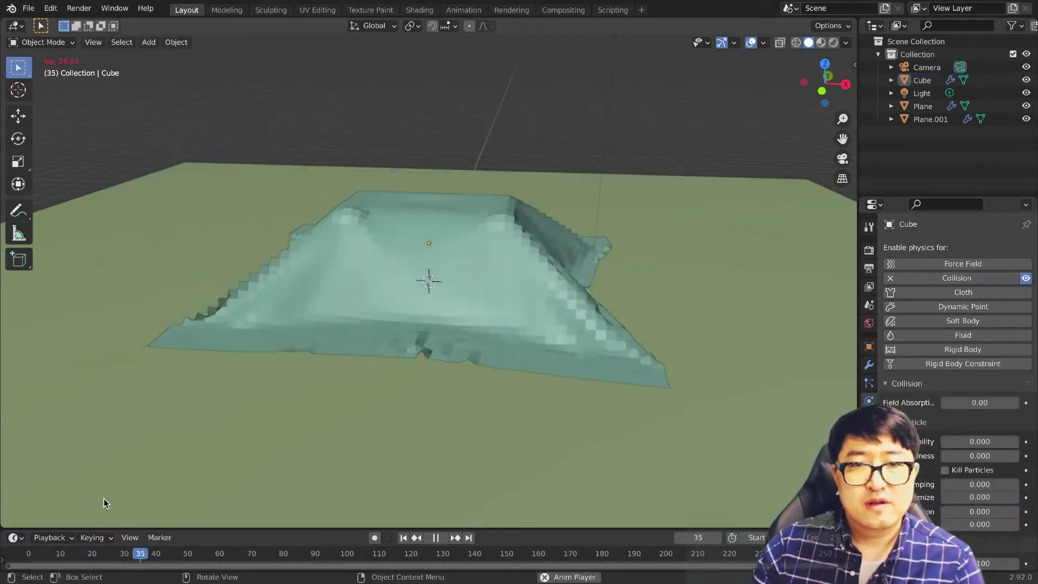
key(space)
scroll(575, 319, up, 4)
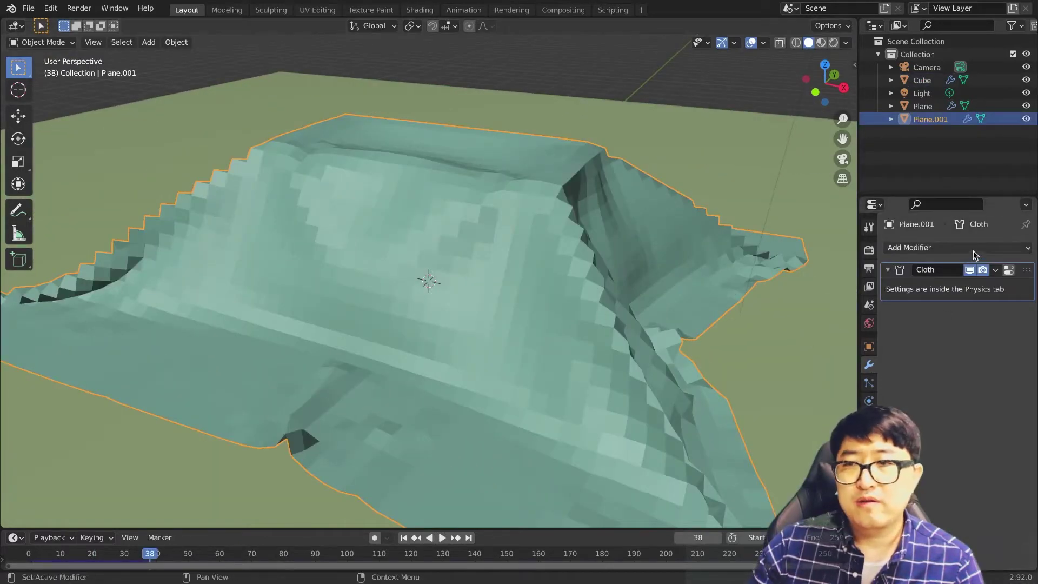
Step: Add a Subdivision Surface modifier to the cloth and shade it smooth
click(970, 248)
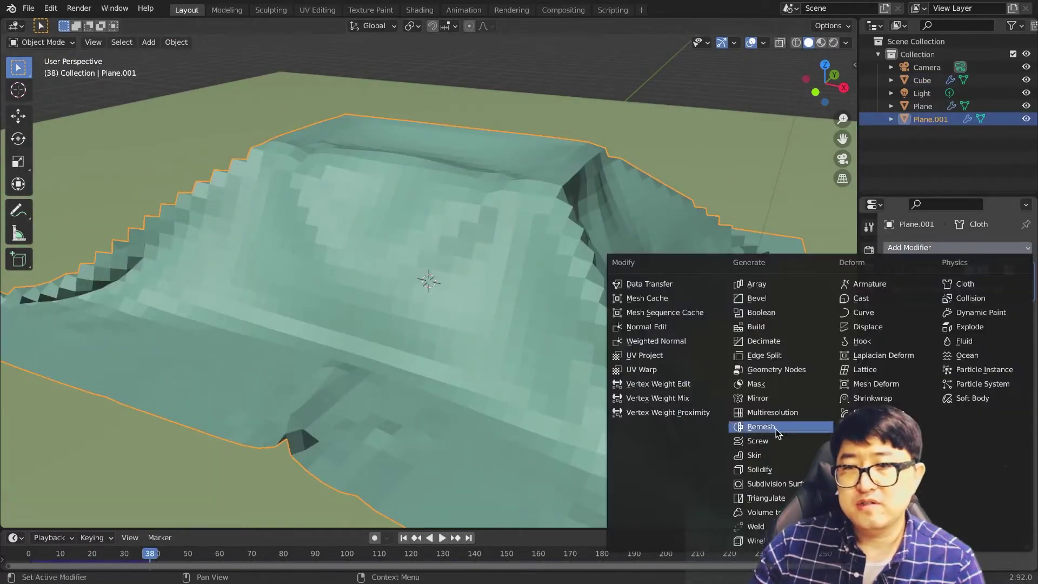
click(793, 484)
right_click(553, 272)
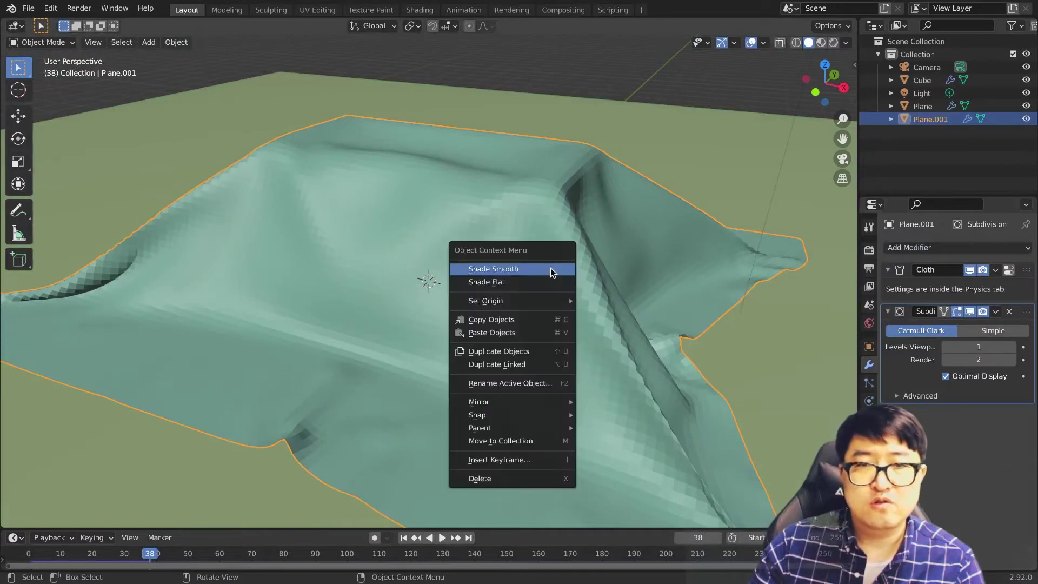
click(551, 269)
Step: Replay the simulation from the first frame and inspect the smoother cloth folds
scroll(528, 292, down, 3)
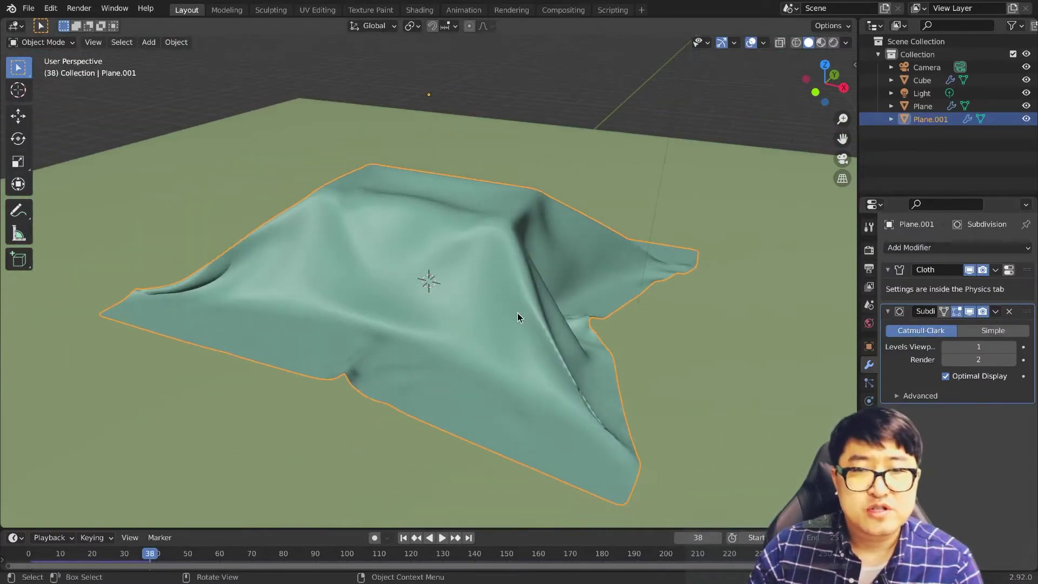
scroll(516, 325, down, 3)
middle_drag(513, 339, 515, 251)
key(shift+Left)
key(space)
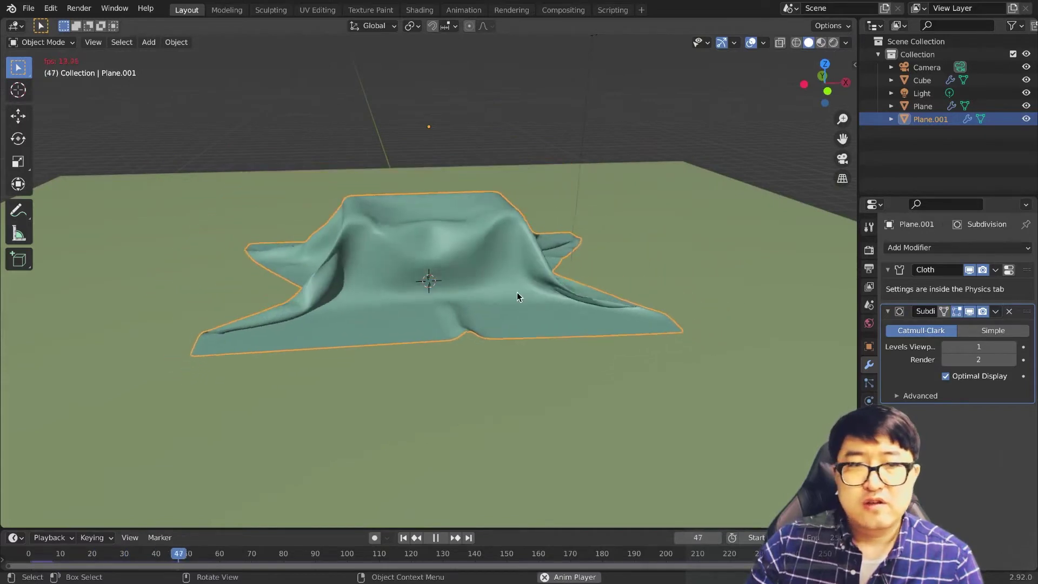
key(space)
scroll(517, 292, up, 5)
mouse_move(517, 292)
middle_down()
mouse_move(486, 208)
mouse_move(501, 211)
middle_up()
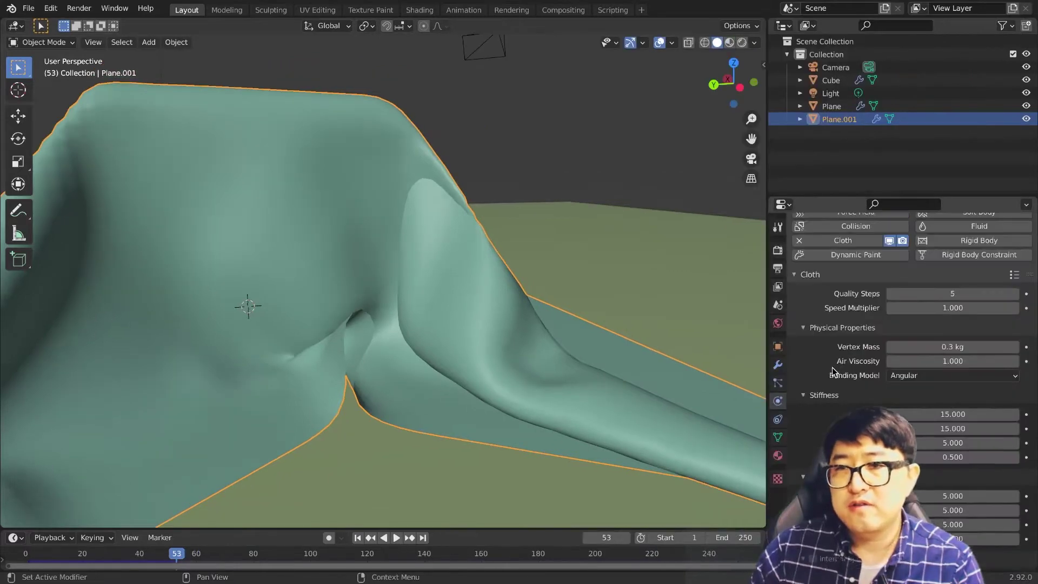
click(804, 329)
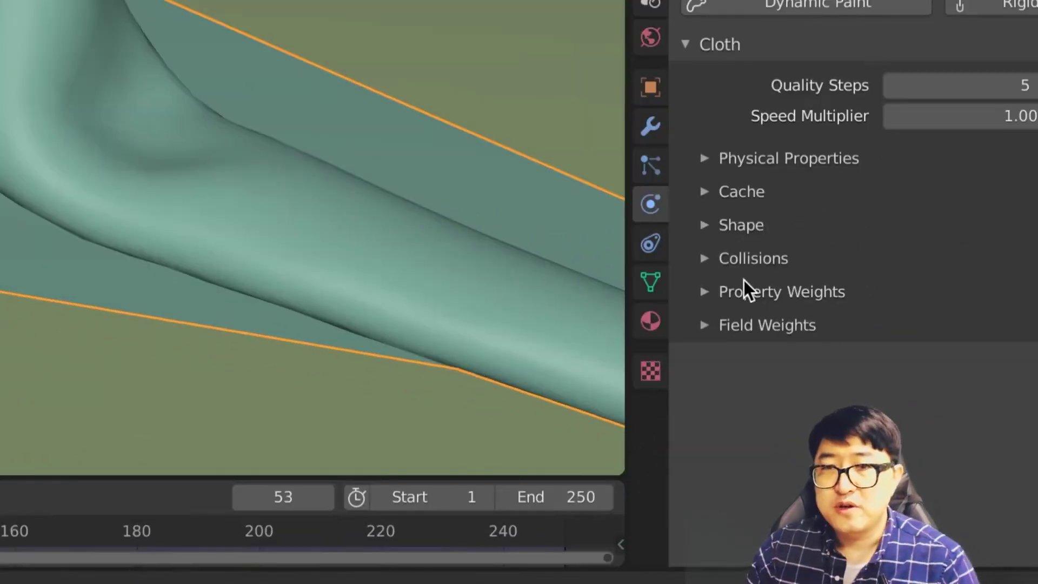
Step: Enable Self Collisions in the cloth's Collisions settings and replay the drape over the sofa
click(709, 259)
scroll(724, 308, down, 5)
scroll(751, 365, down, 2)
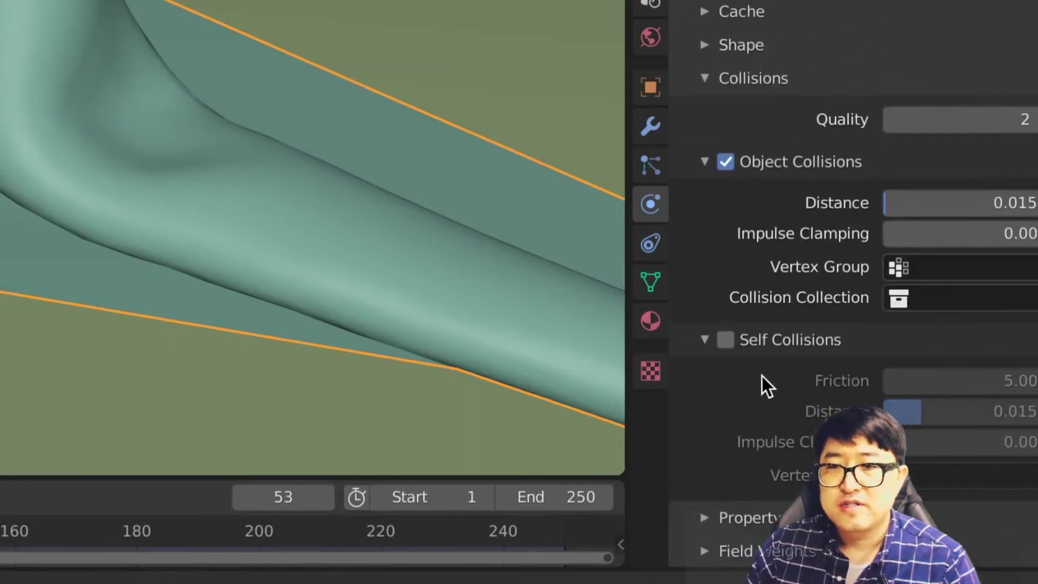
click(725, 340)
key(shift+Left)
key(space)
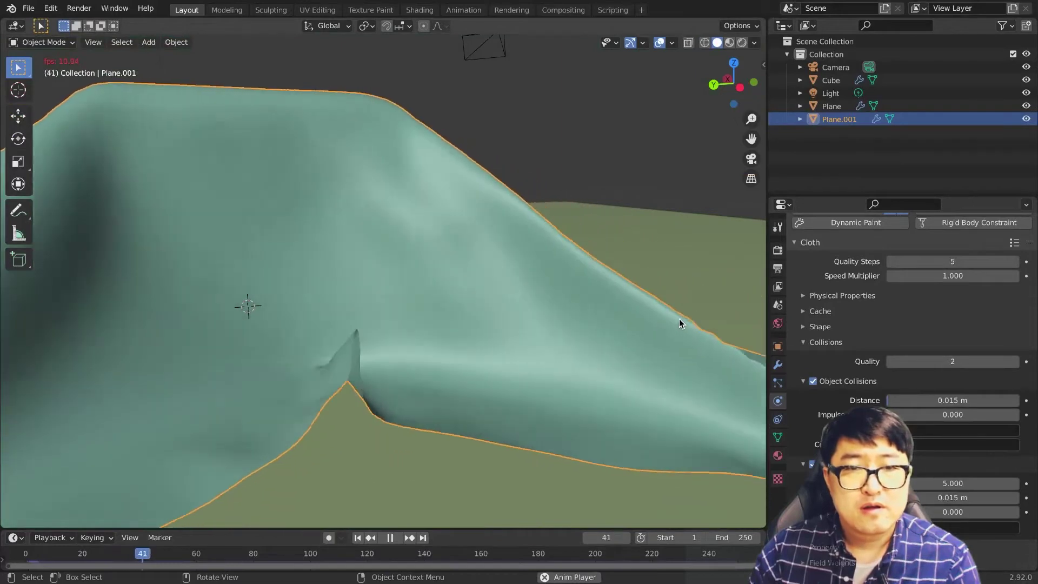
scroll(527, 361, down, 2)
key(space)
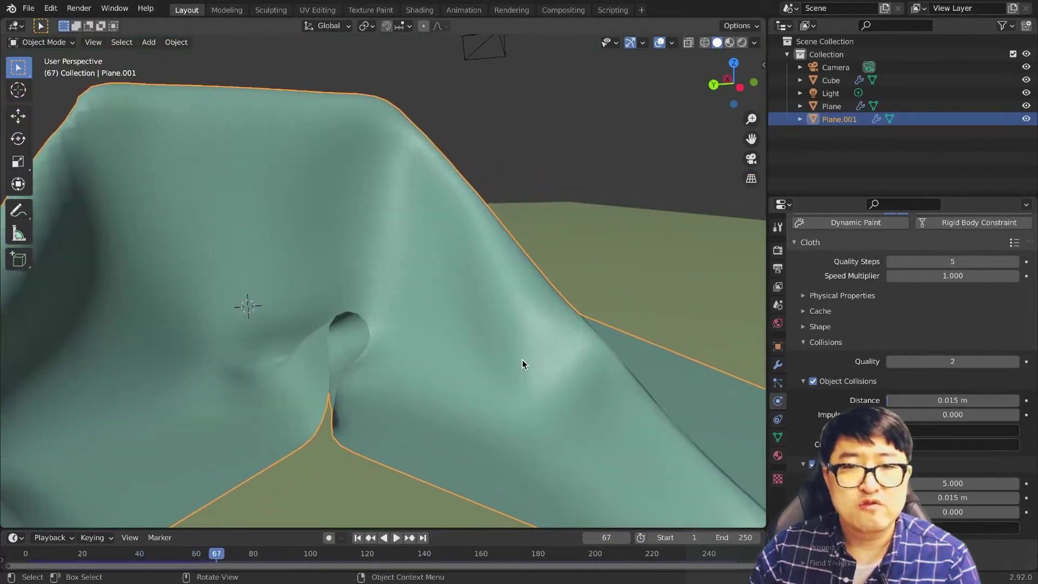
key(shift+Left)
middle_drag(734, 324, 342, 449)
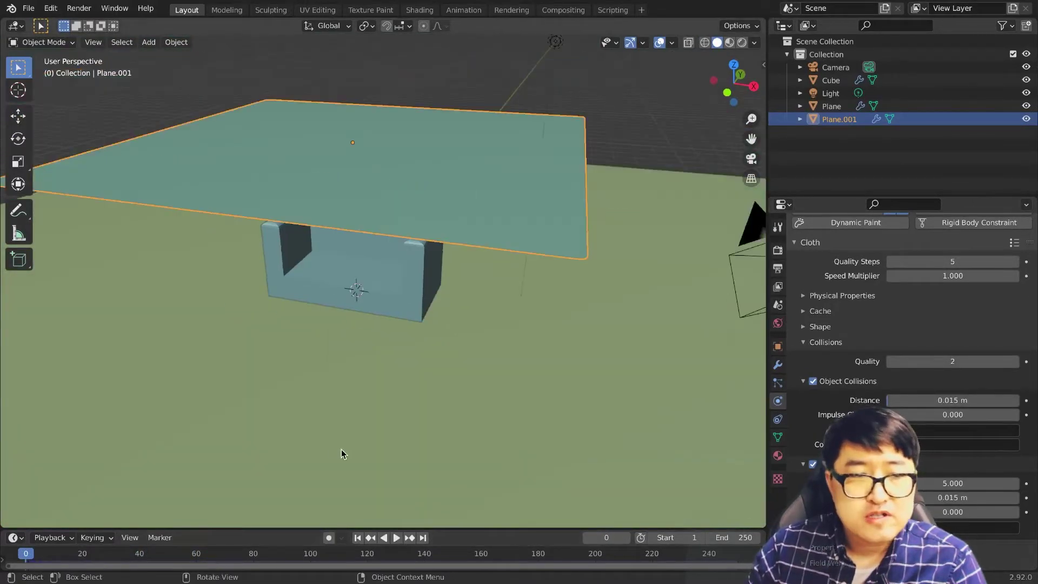
key(space)
key(space)
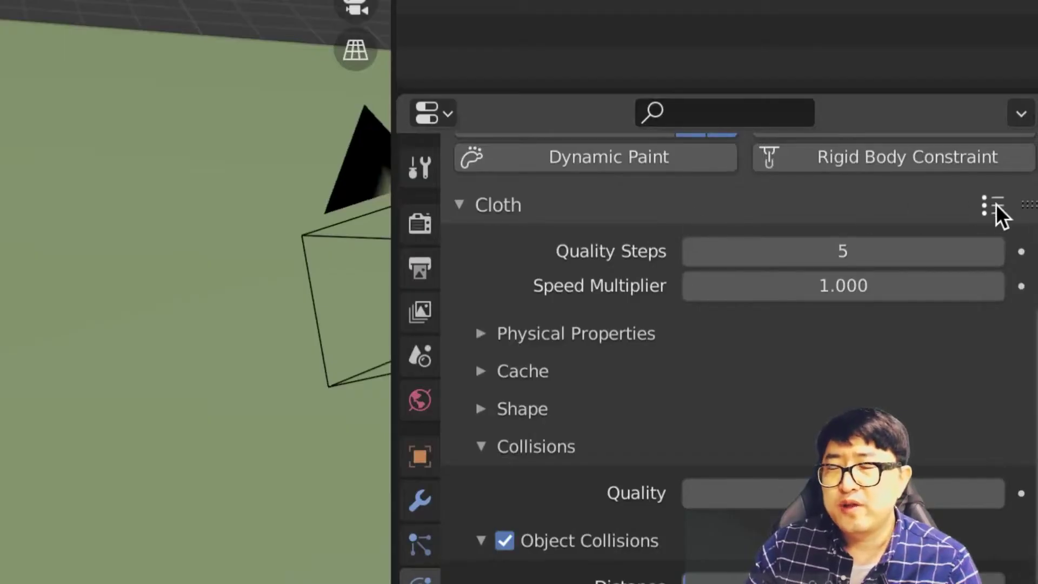
Step: Apply the Silk preset to the cloth
click(996, 204)
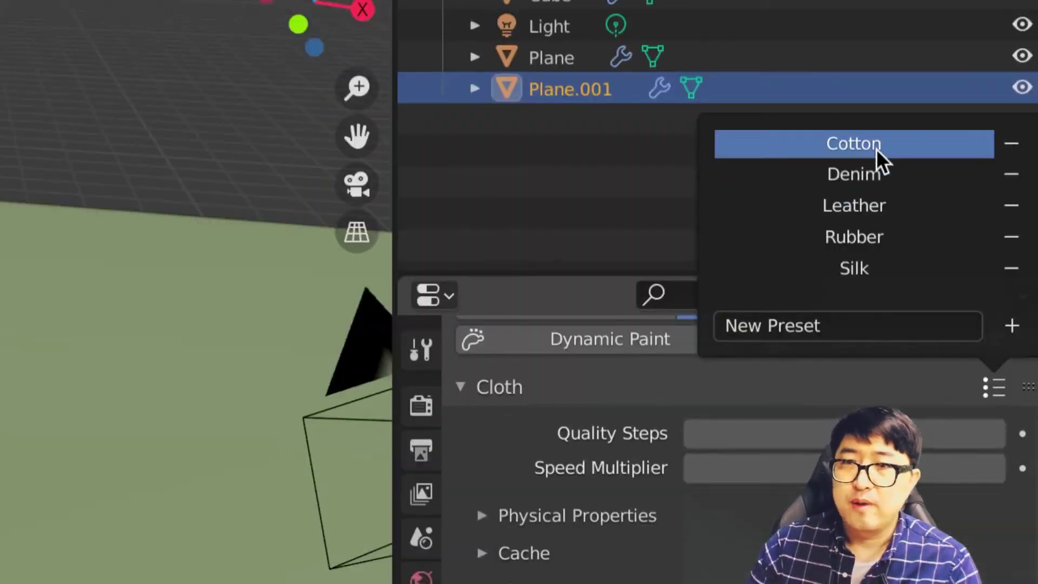
click(874, 260)
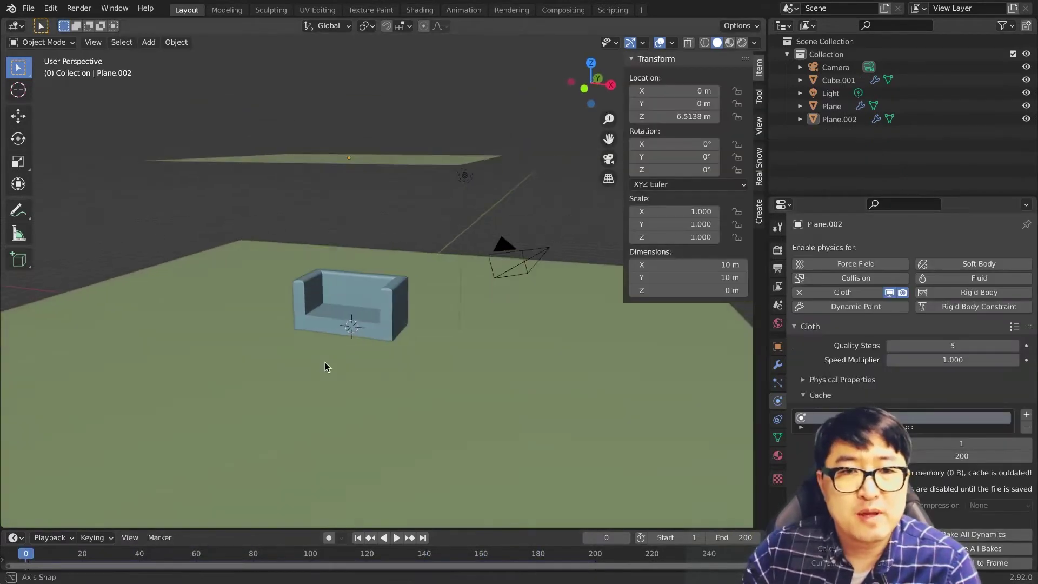
Step: Orbit the view around the side-by-side cloth preset comparison
middle_drag(325, 366, 329, 364)
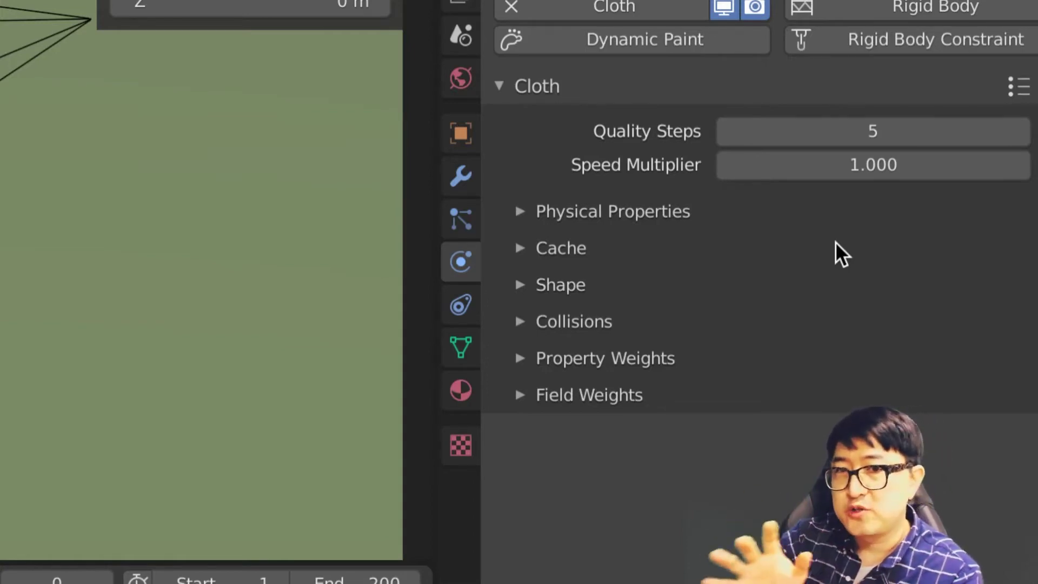
Step: Expand Physical Properties and collapse the Damping, Internal Springs and Pressure panels
click(520, 211)
scroll(520, 280, down, 3)
click(521, 332)
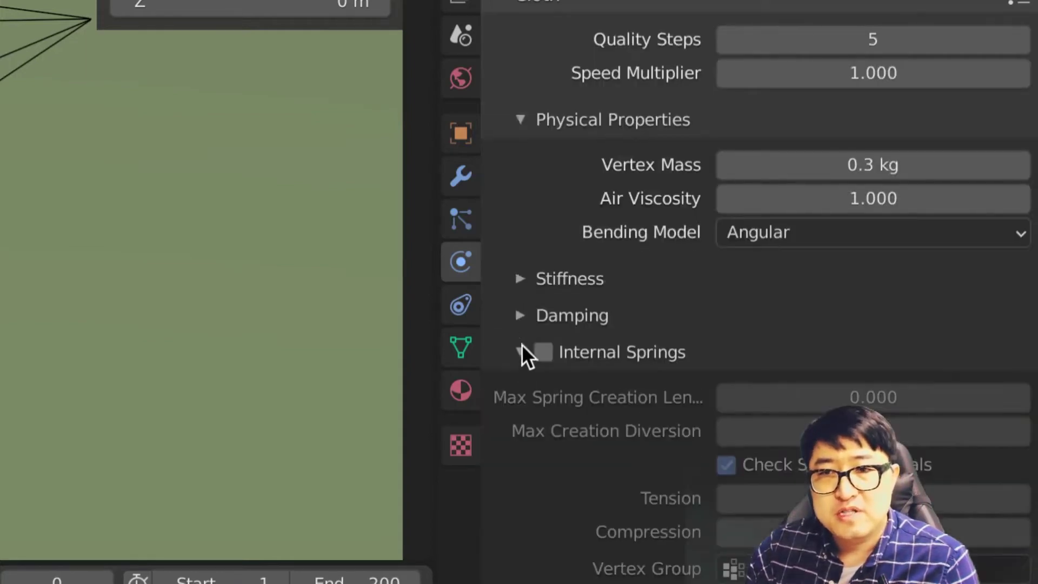
click(519, 352)
click(556, 390)
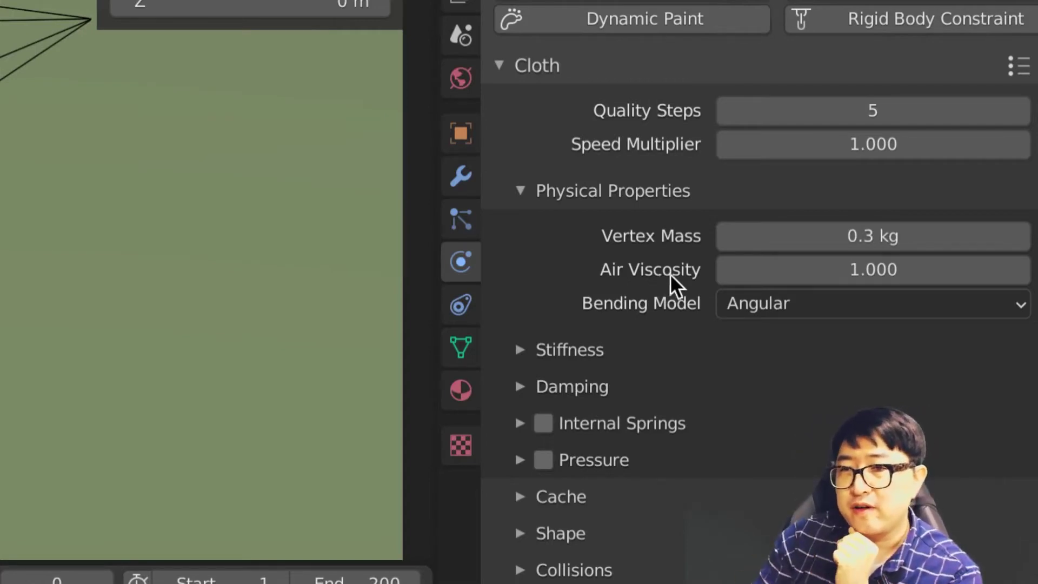
Step: Compare the Angular and Linear bending models, keeping Angular, and expand Stiffness (Shear 15.000, Bending 0.500)
click(753, 303)
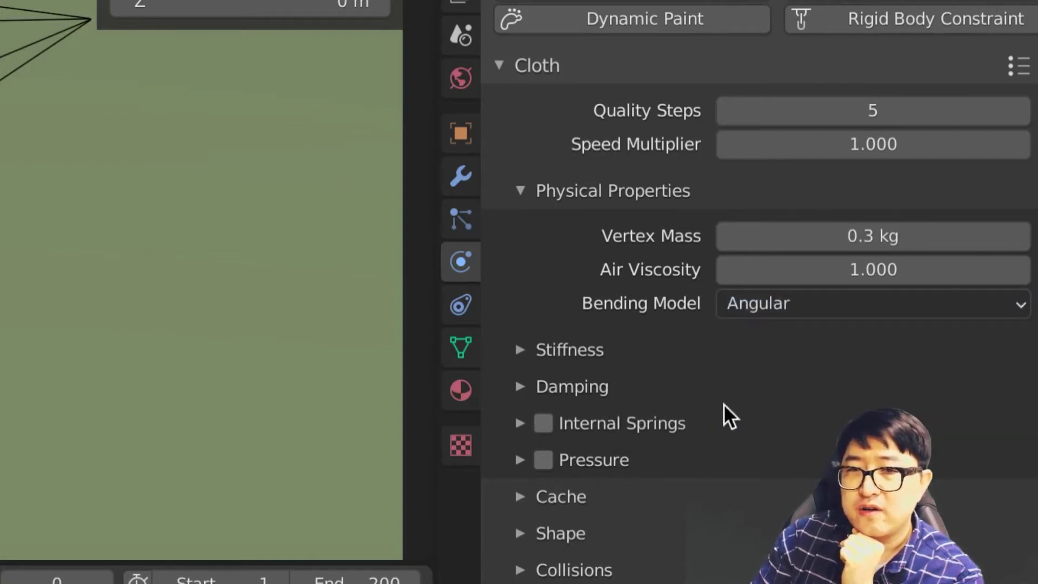
click(519, 350)
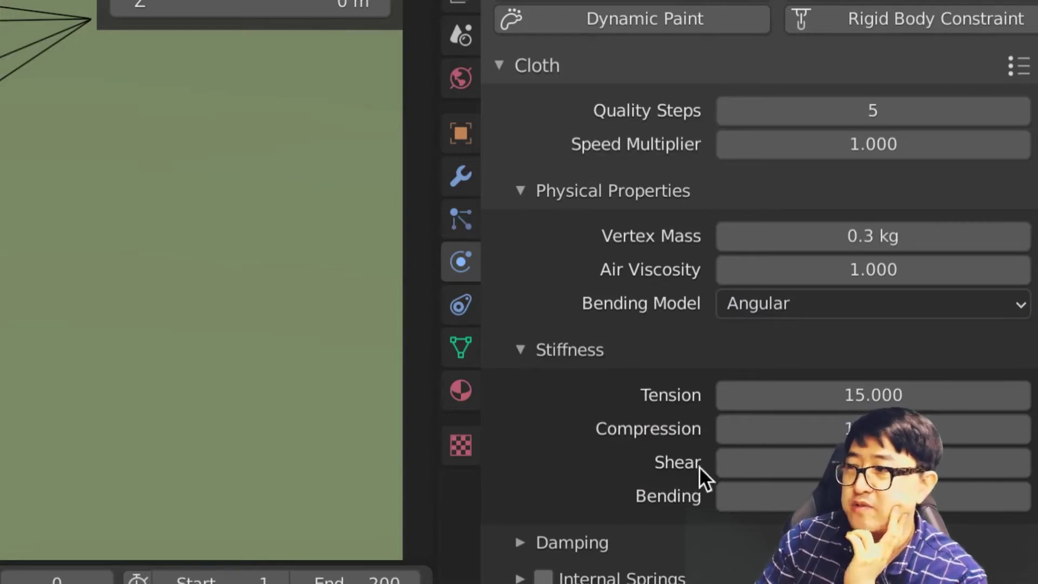
click(768, 304)
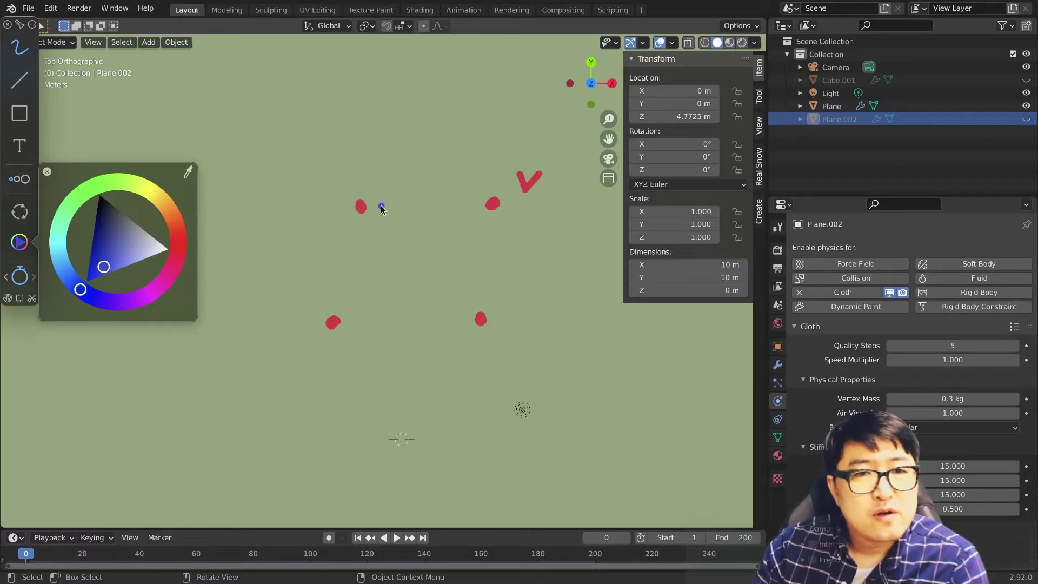
Step: Draw blue square edges and a blue mark between the red dots, then switch the annotation colour to orange
drag(378, 204, 471, 197)
drag(495, 224, 475, 307)
mouse_move(457, 323)
mouse_down()
mouse_move(349, 326)
mouse_move(356, 224)
mouse_up()
click(515, 270)
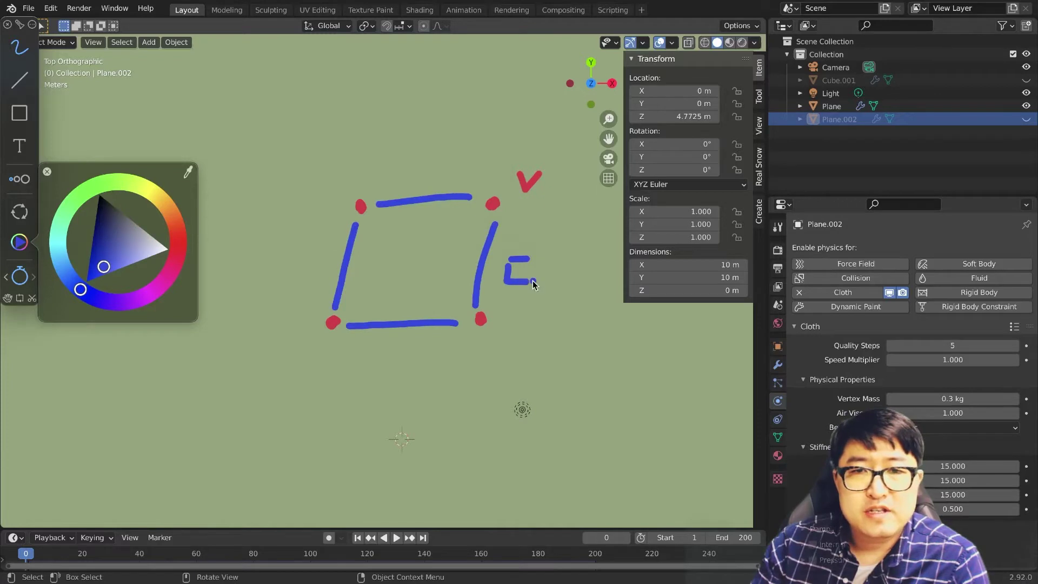
click(381, 373)
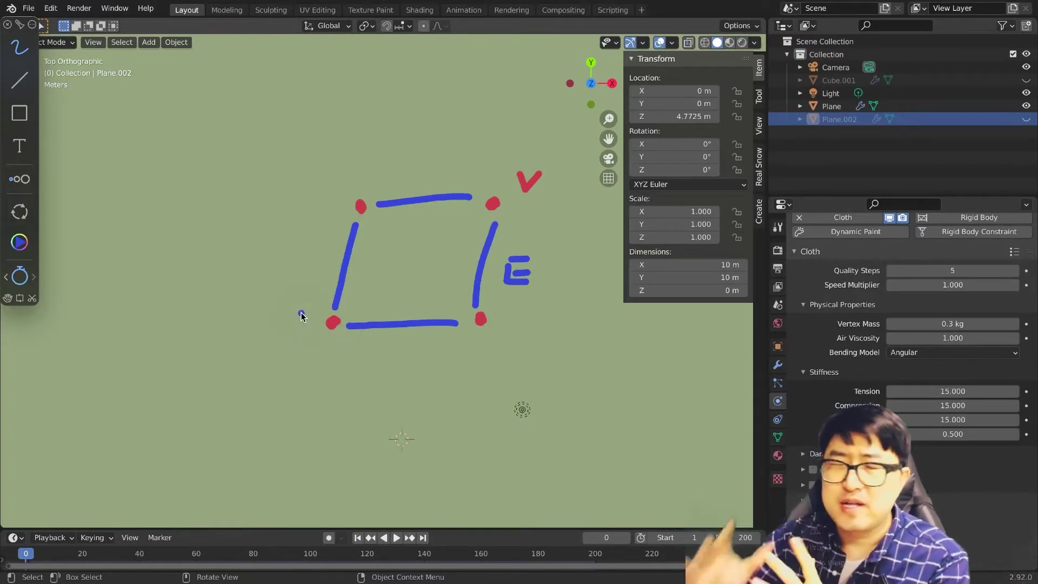
click(20, 241)
click(169, 214)
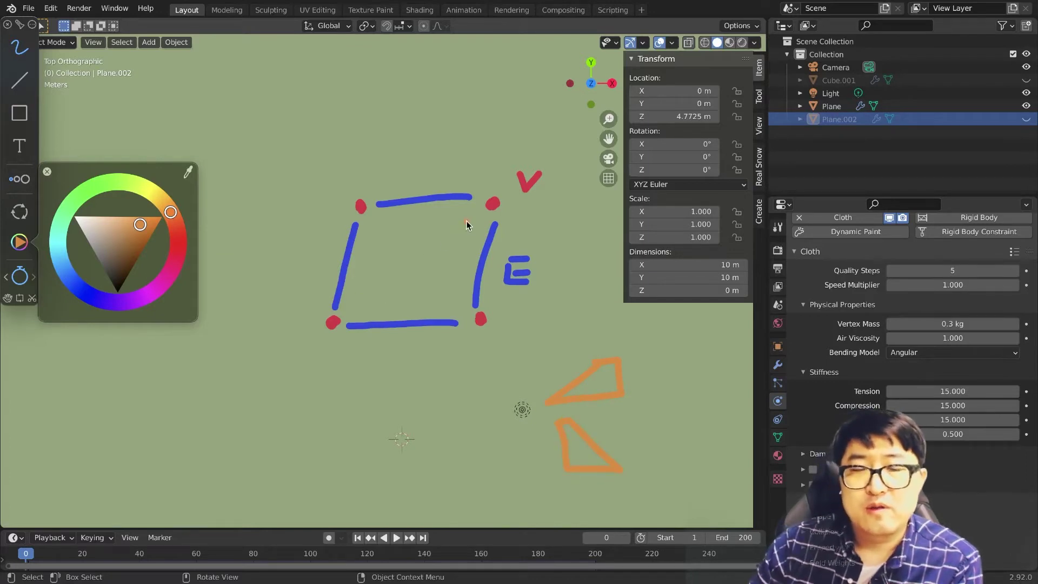
Step: Draw an orange diagonal across the square, then bring up the annotation colours to choose green
drag(476, 213, 353, 306)
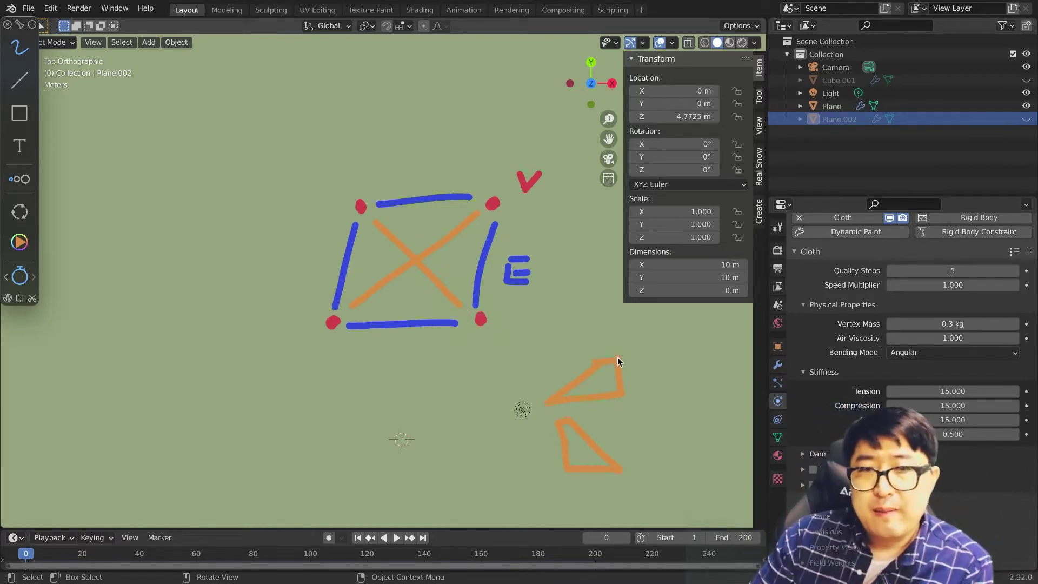
click(18, 243)
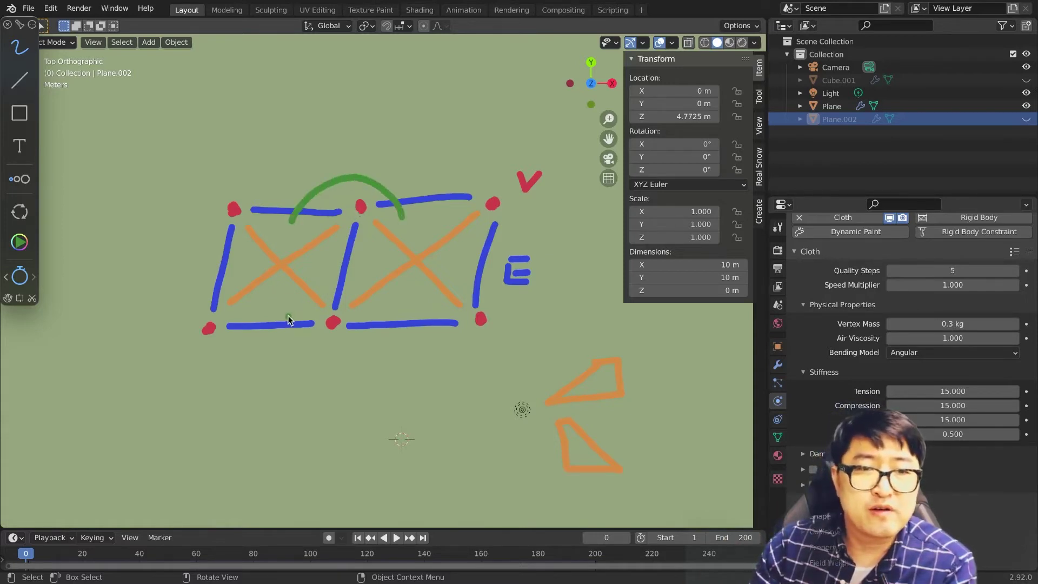
Step: Draw a green arc along the bottom middle of the sketch and add a new 10 m plane at the origin
drag(288, 319, 400, 312)
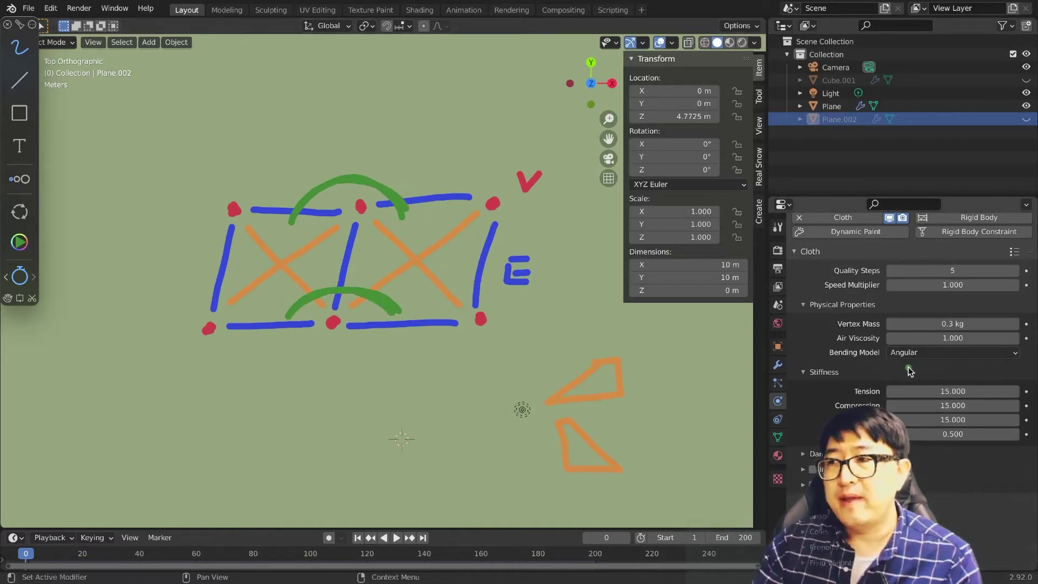
click(685, 349)
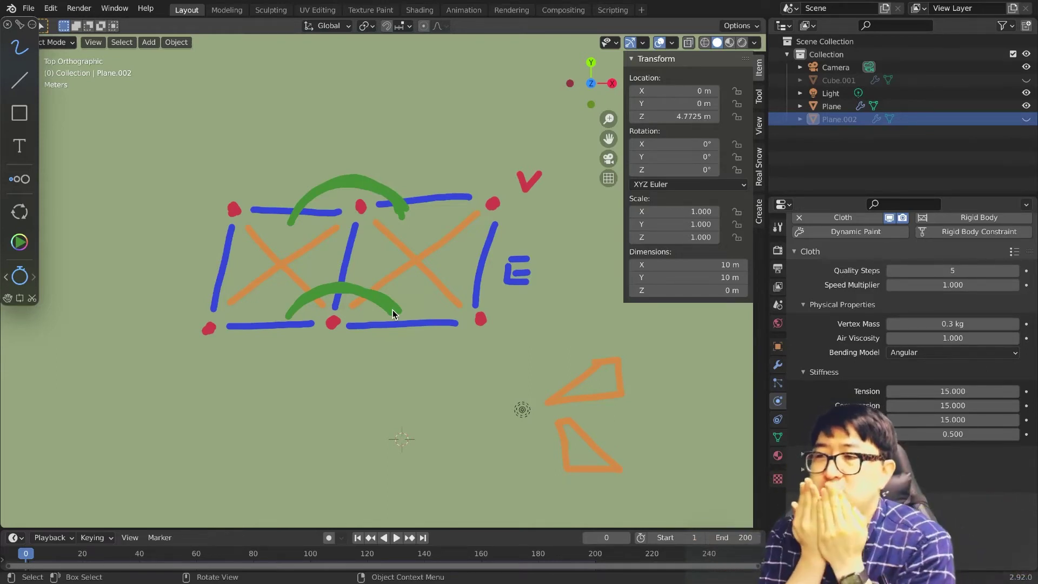
click(502, 277)
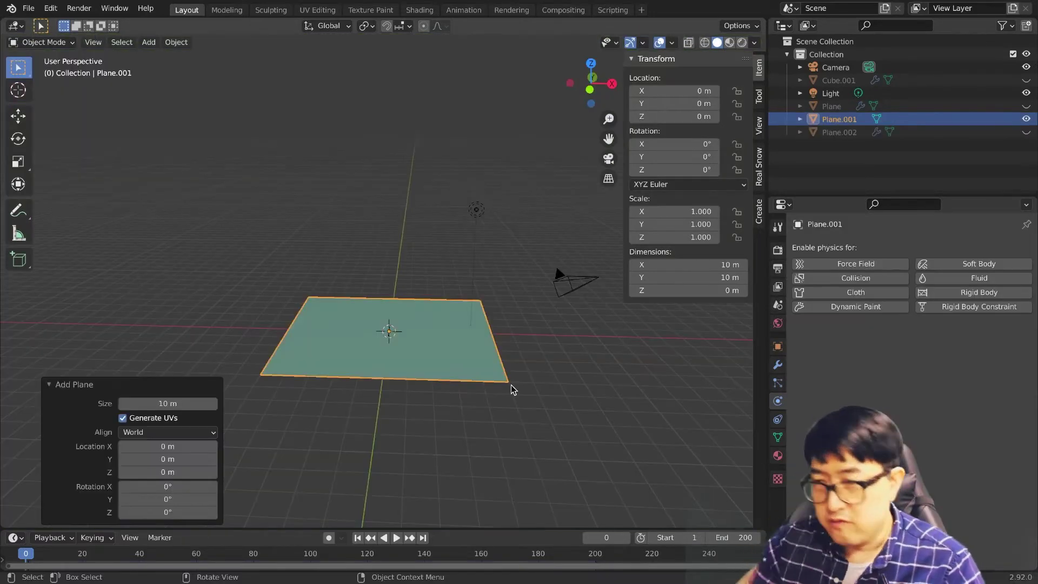
Step: Rotate the plane 90° on X and raise it to 7.583 m along Z
key(r)
key(x)
key(9)
key(0)
key(Return)
key(g)
key(z)
key(1)
key(Return)
middle_drag(588, 352, 472, 328)
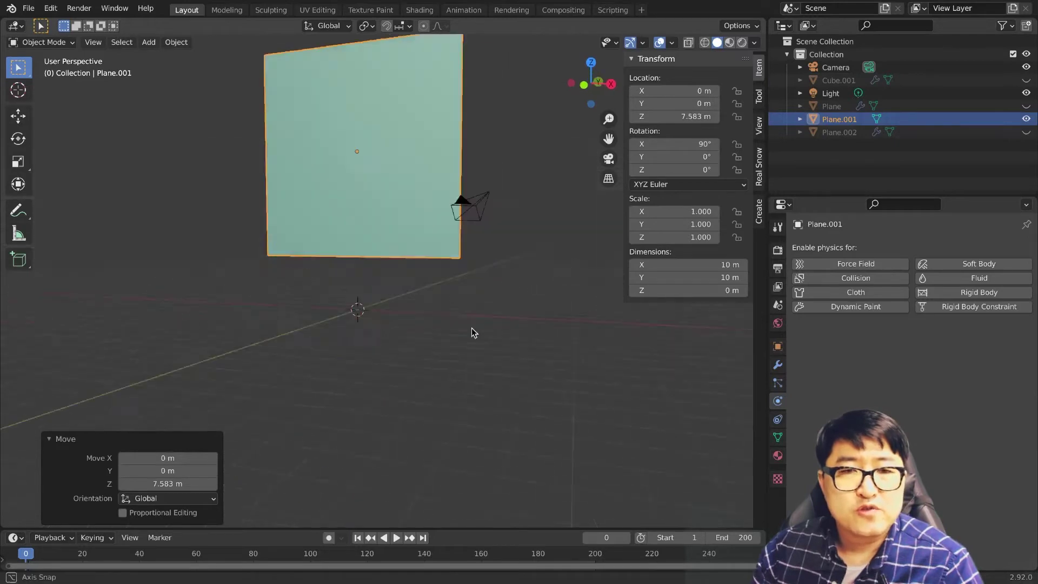
Step: Subdivide the plane's mesh with 50 cuts
key(Tab)
right_click(183, 408)
click(194, 426)
text(50)
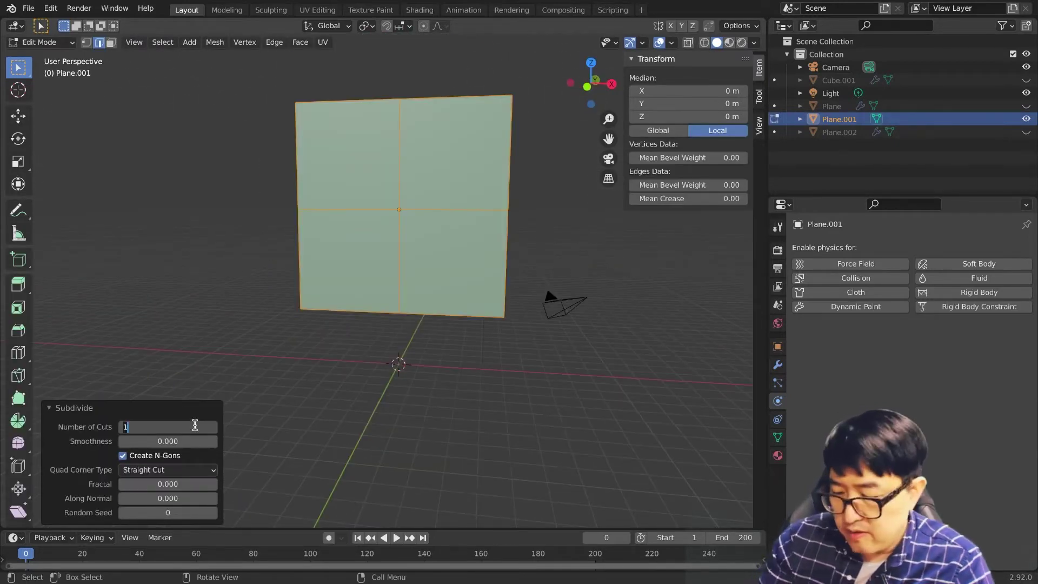
key(Return)
scroll(434, 346, up, 3)
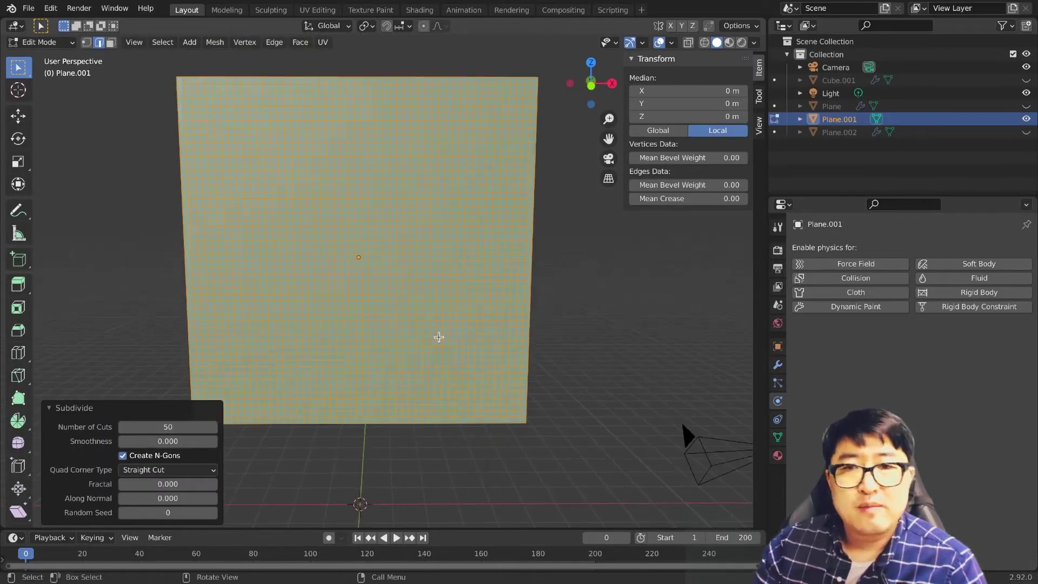
Step: Assign the plane's top row of vertices to a new vertex group, Group
key(1)
key(KP_1)
drag(196, 75, 538, 91)
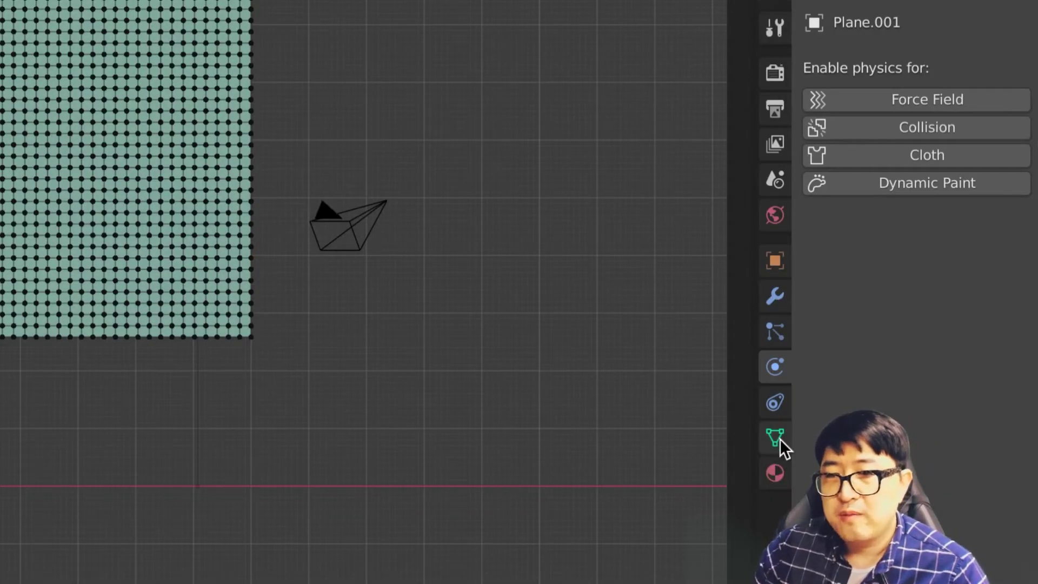
click(778, 438)
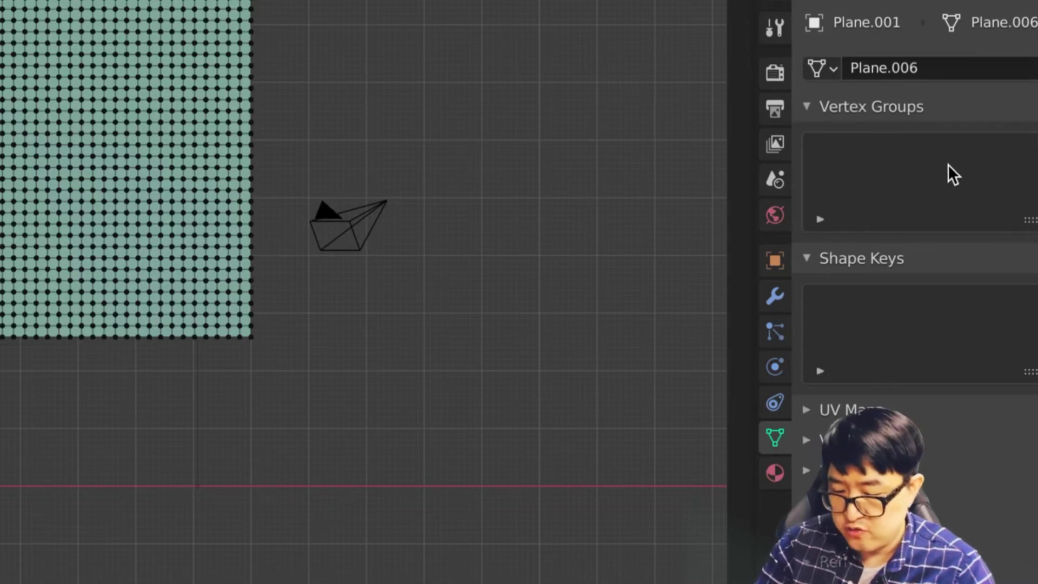
click(1027, 289)
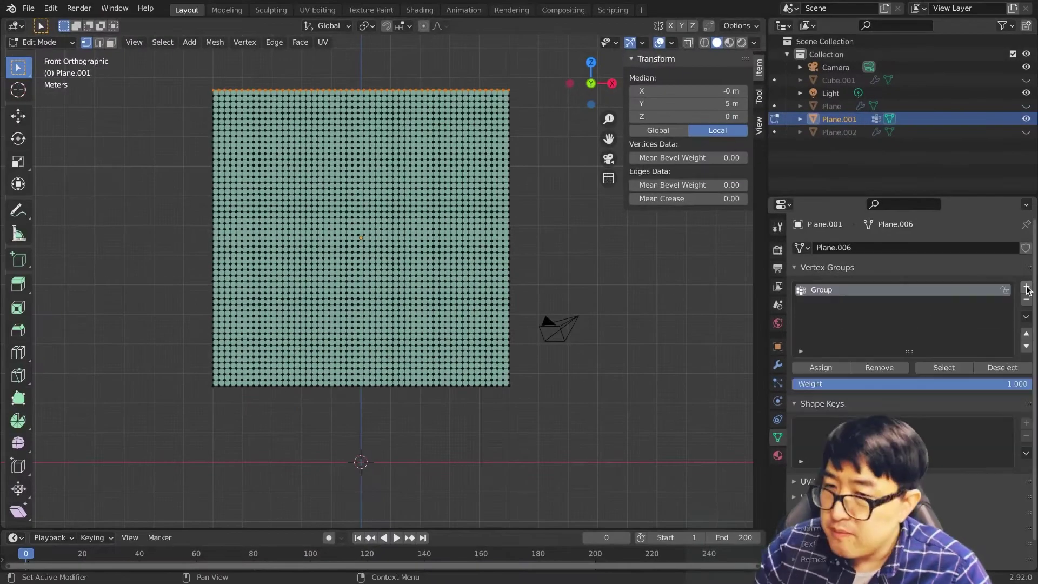
click(833, 370)
key(Tab)
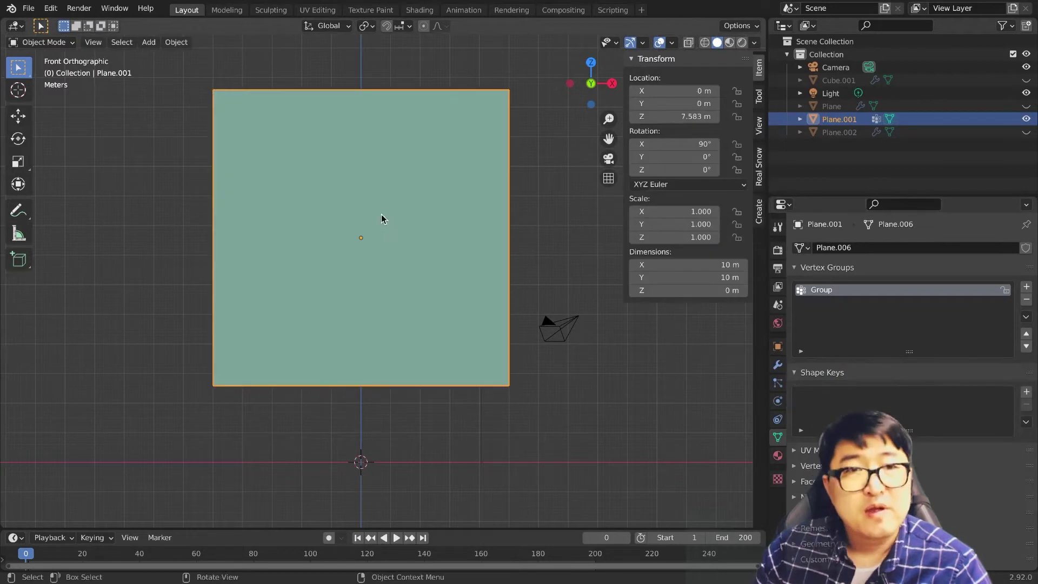
Step: Check the group's weights in Weight Paint mode, then return to Object Mode
click(40, 42)
click(39, 109)
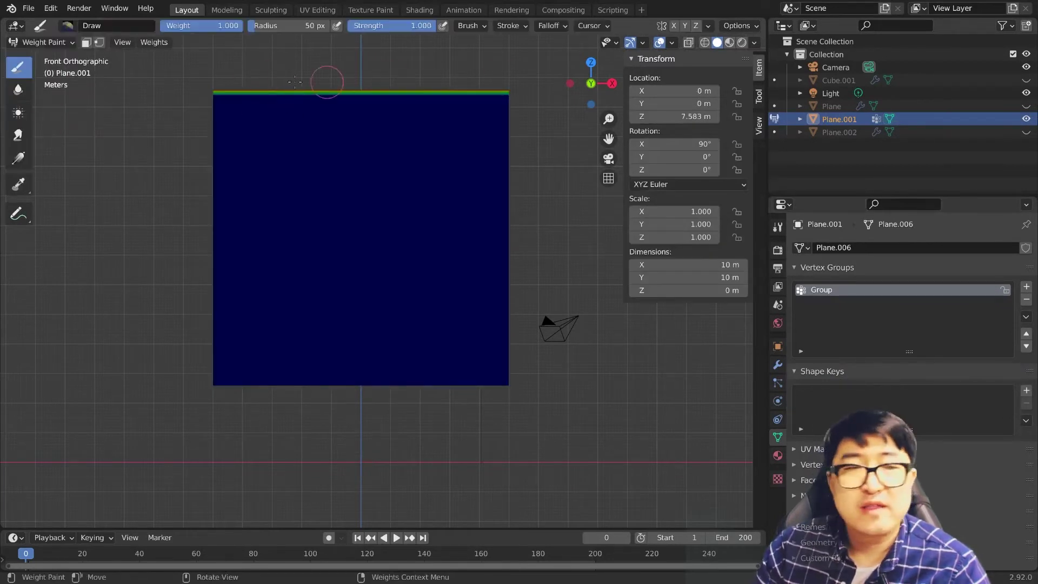
click(40, 42)
click(38, 60)
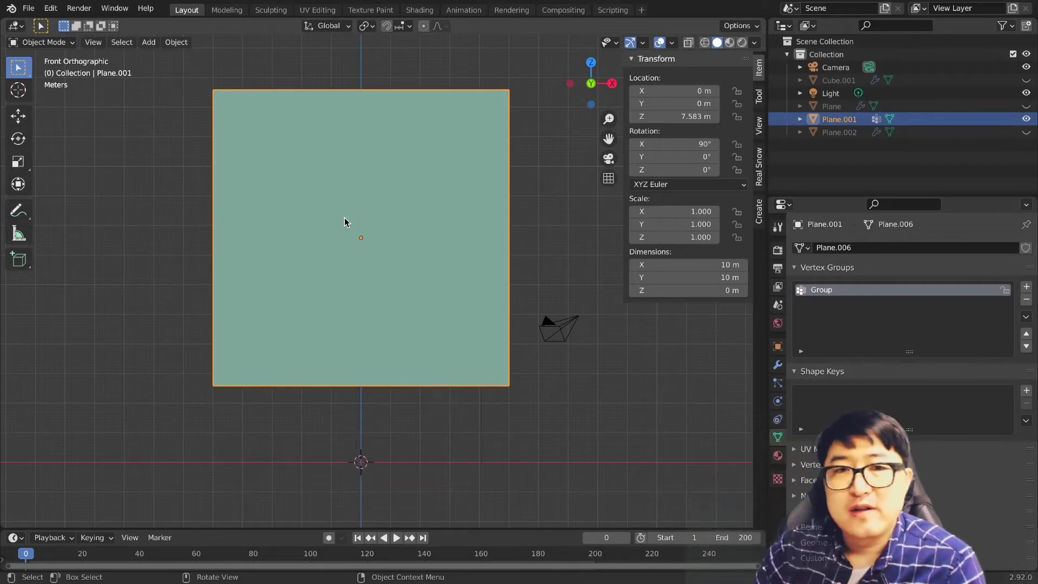
Step: Add cloth physics to the plane with Pin Group set to Group
click(777, 401)
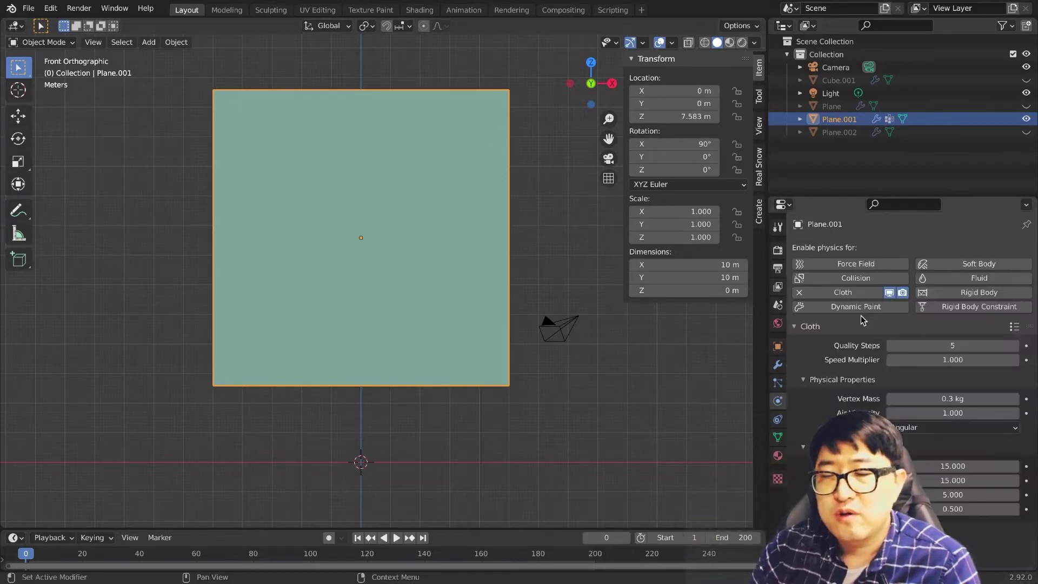
click(1014, 327)
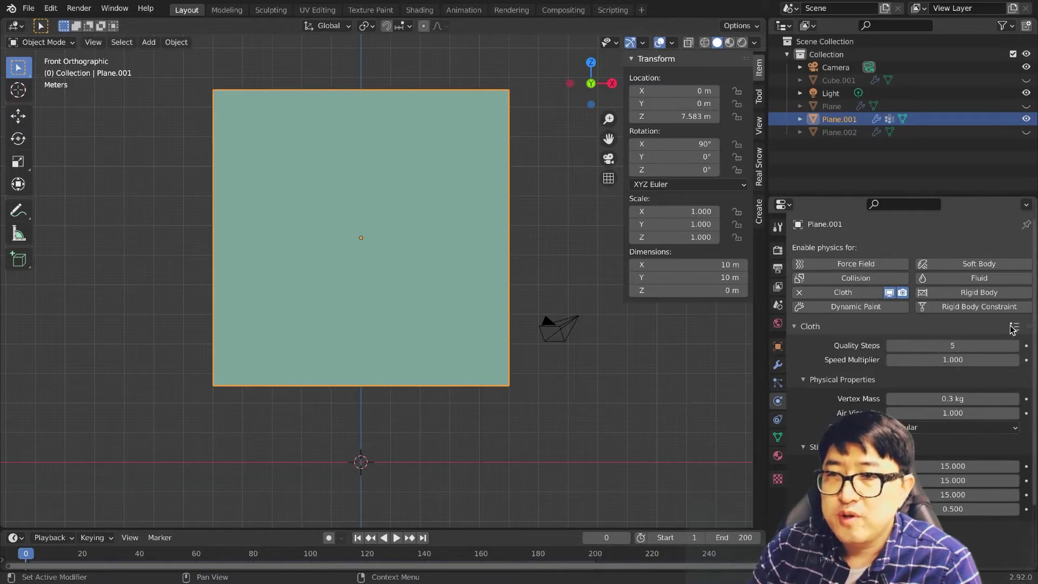
click(1012, 328)
scroll(835, 392, down, 3)
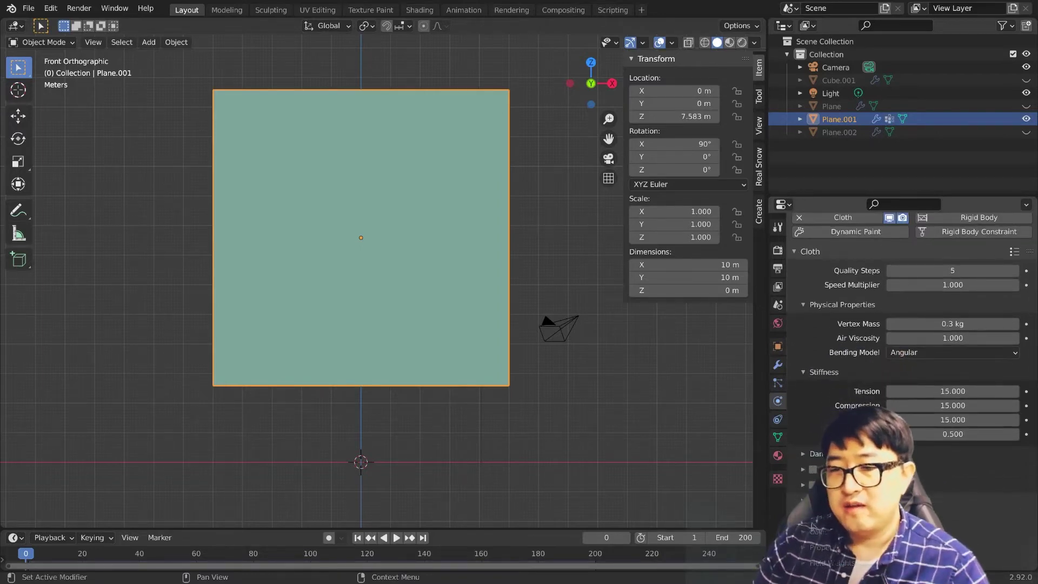
scroll(824, 284, down, 8)
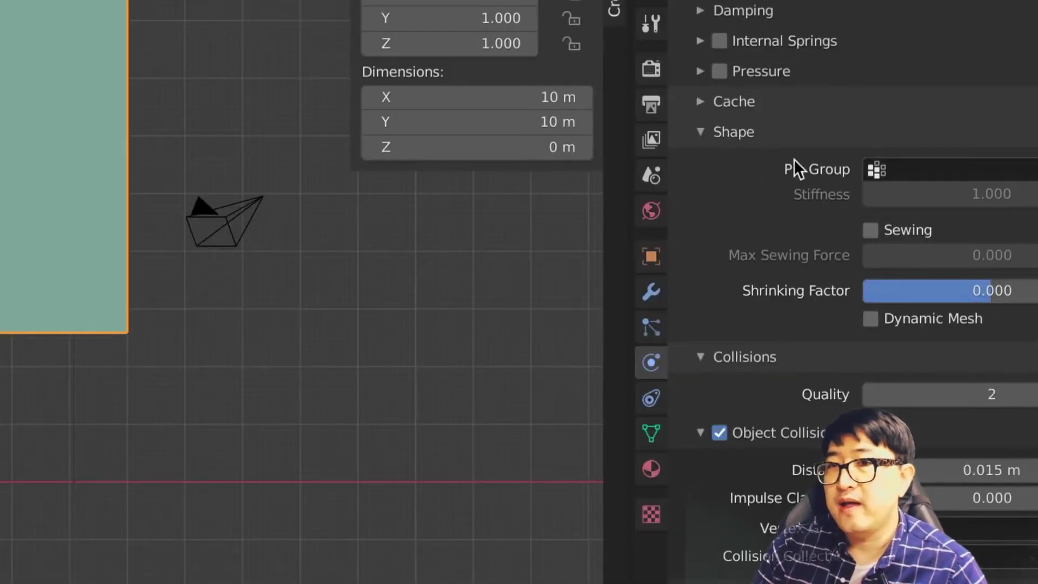
click(868, 170)
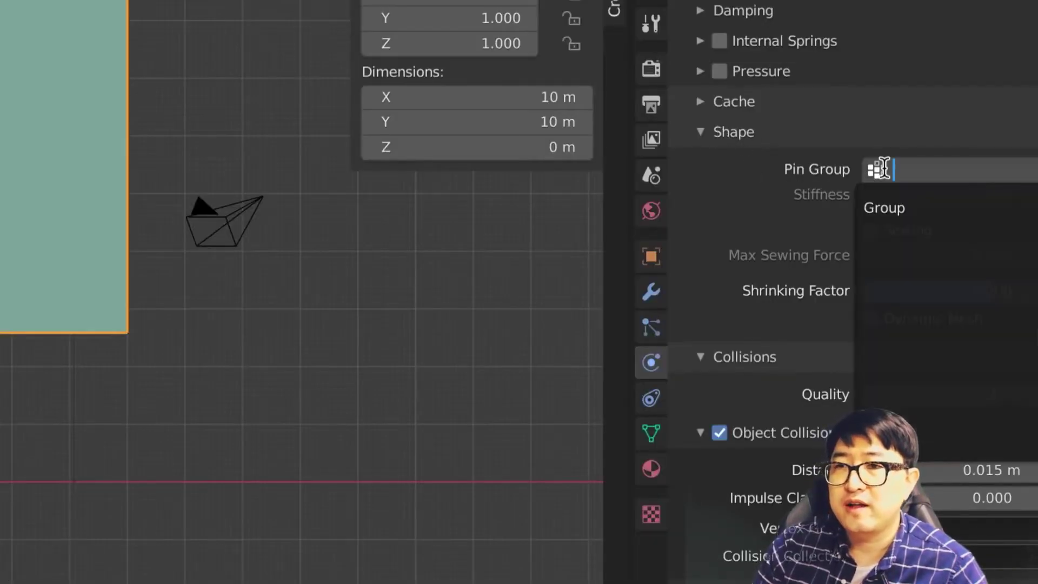
click(885, 207)
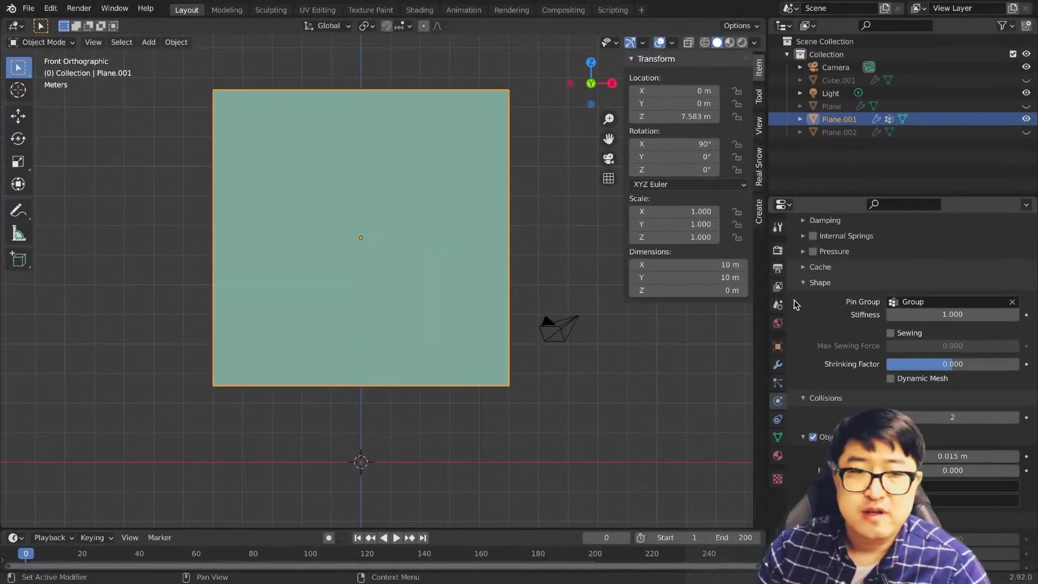
Step: Play the pinned cloth simulation, rewind to frame 3, and orbit to inspect it
key(space)
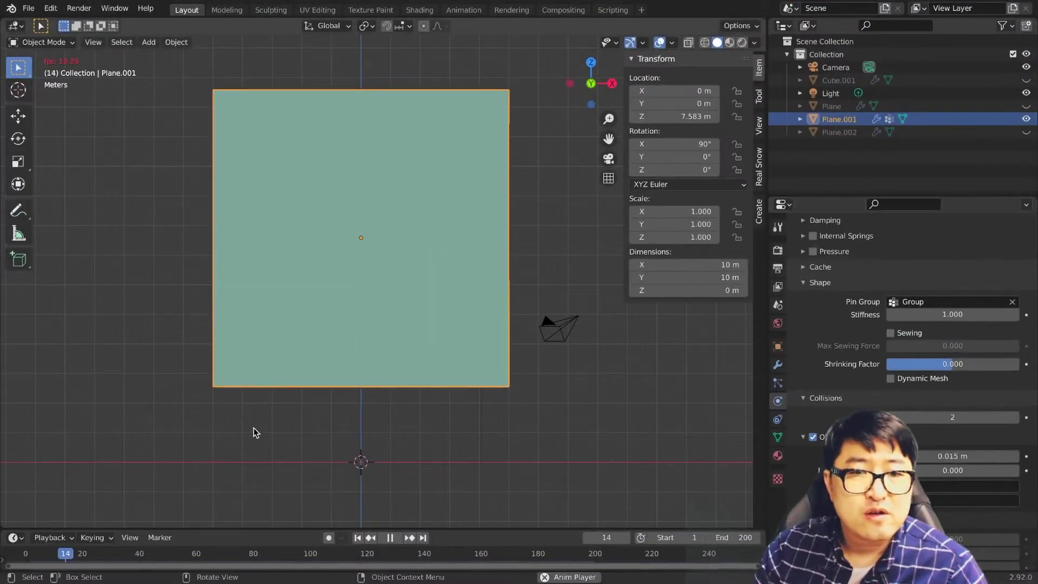
click(34, 554)
key(space)
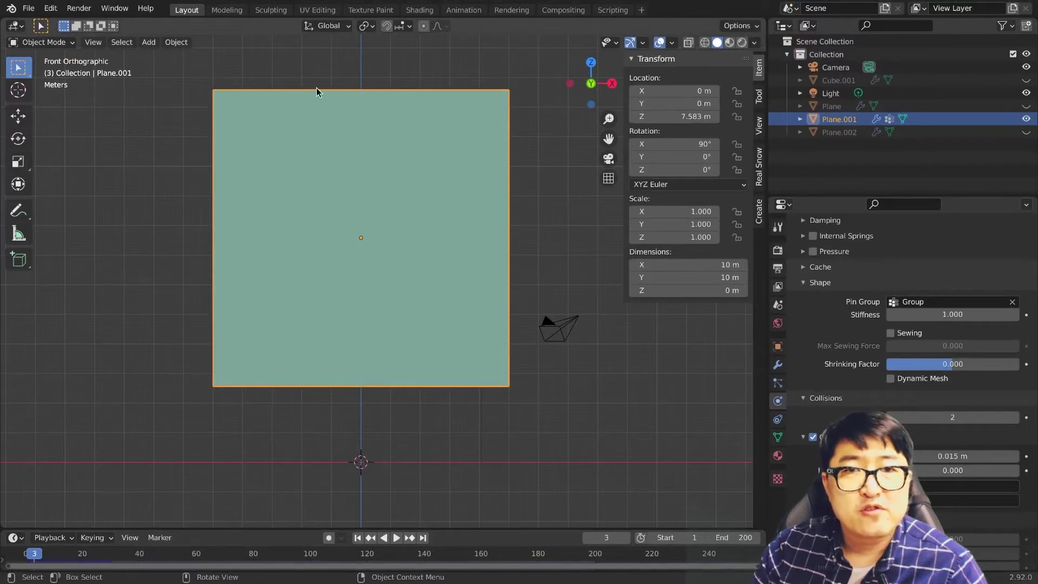
middle_drag(502, 91, 547, 103)
scroll(919, 324, down, 3)
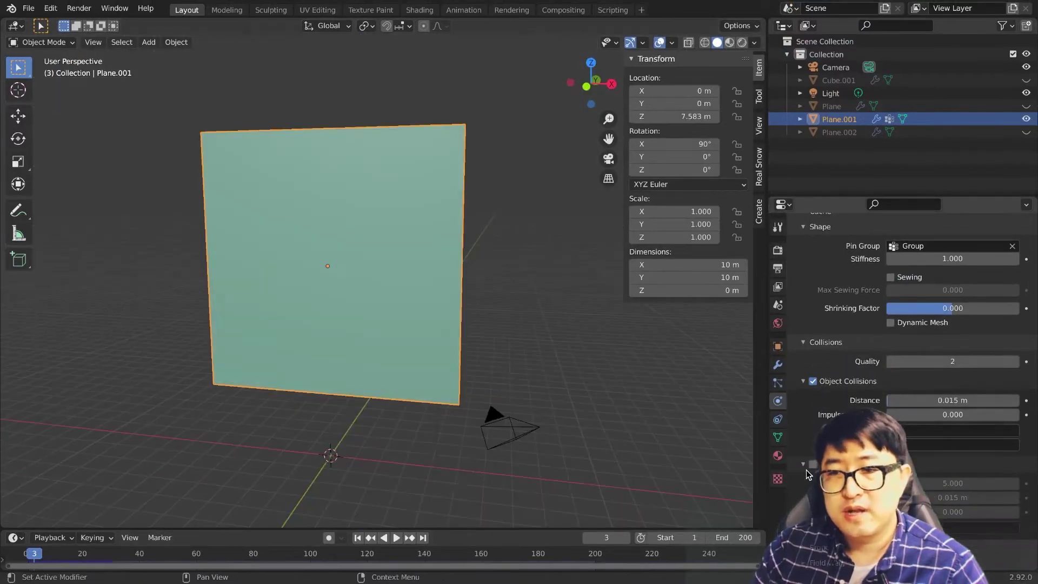
scroll(807, 475, up, 10)
middle_drag(523, 246, 455, 240)
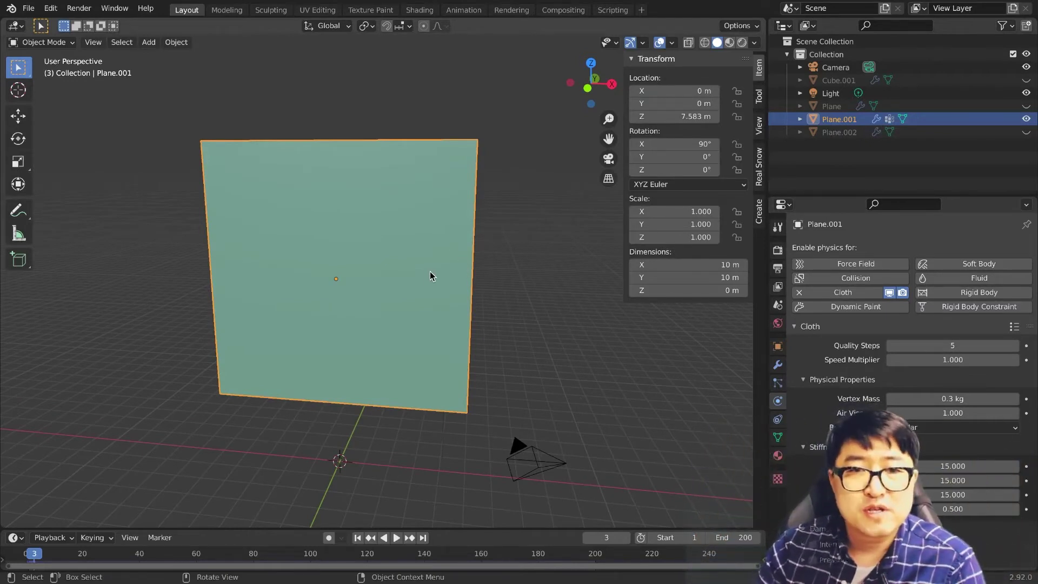
Step: Add a new plane and raise it 13.77 m above the cloth
key(shift+a)
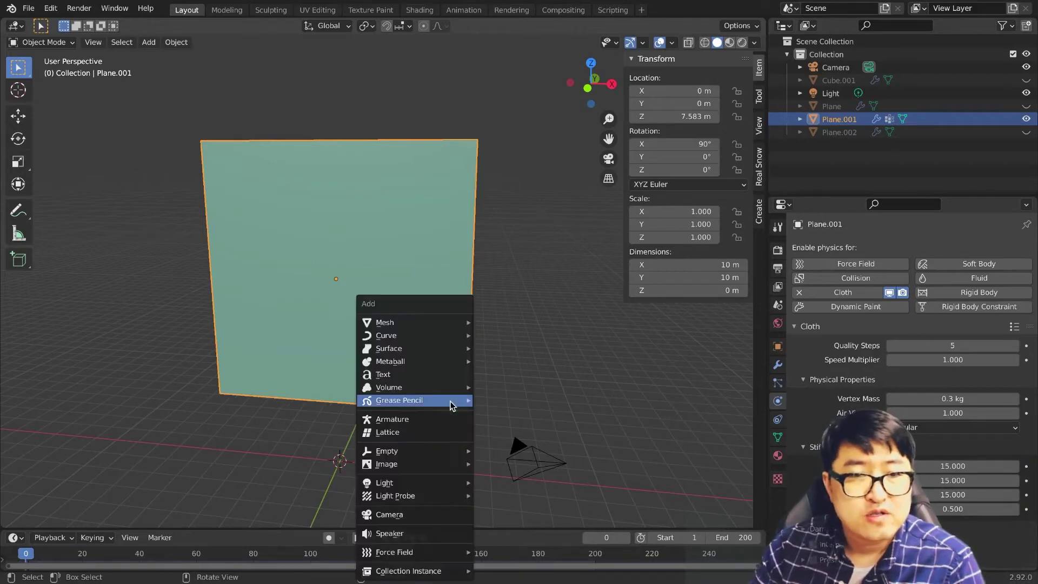
click(498, 325)
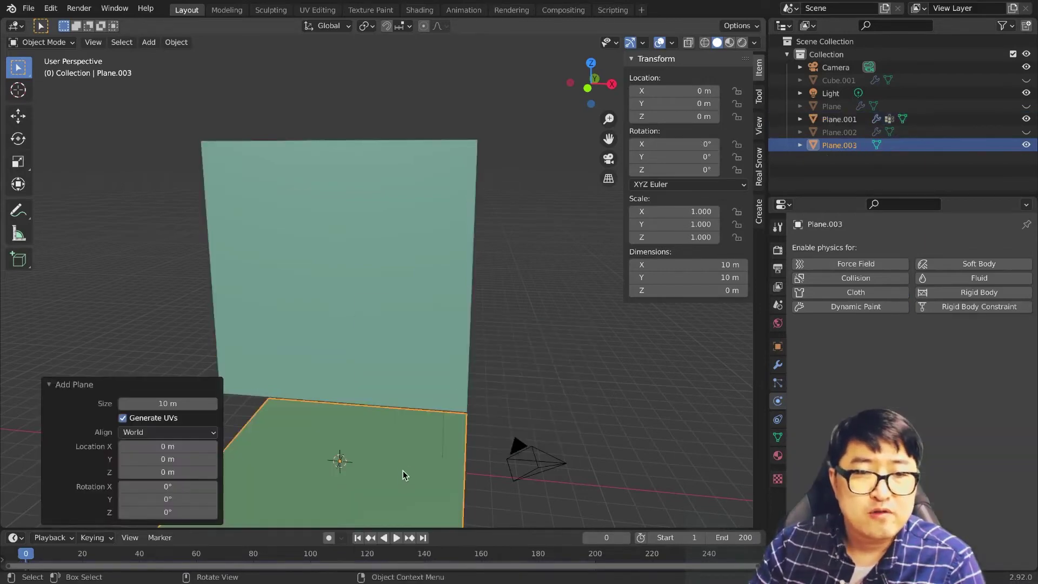
scroll(403, 475, down, 3)
key(g)
key(z)
click(436, 241)
middle_drag(436, 242, 428, 320)
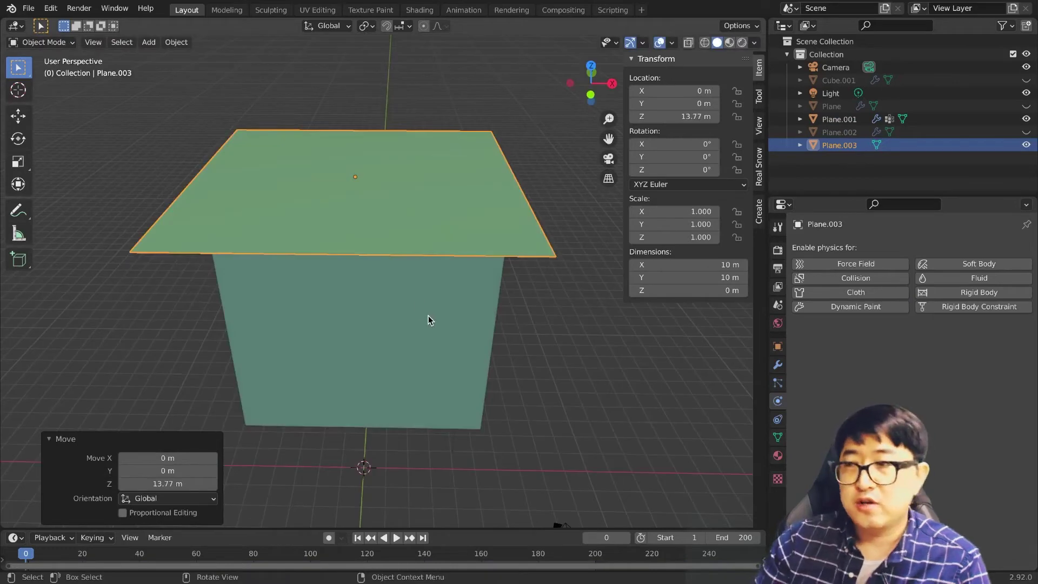
Step: Merge the new plane's left and right edge vertices at center, collapsing it into a line
key(Tab)
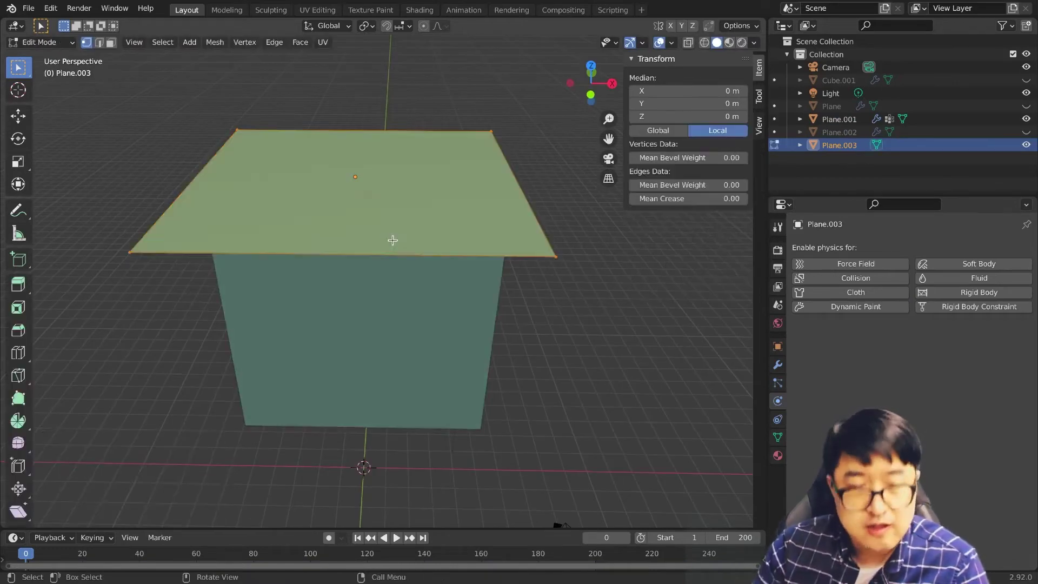
middle_drag(326, 228, 326, 256)
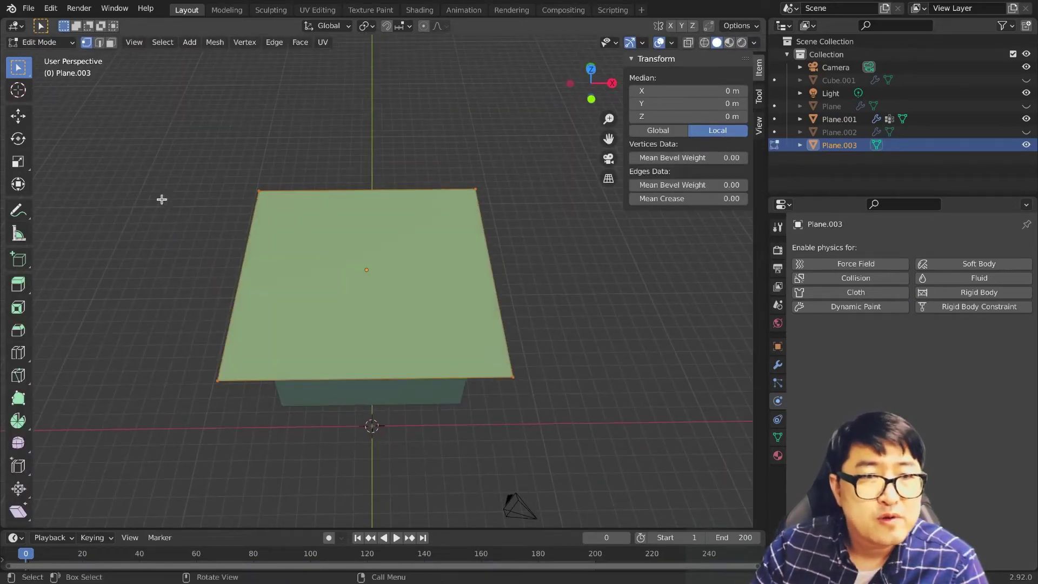
mouse_move(156, 142)
mouse_down()
mouse_move(220, 372)
mouse_move(255, 413)
mouse_move(270, 413)
mouse_up()
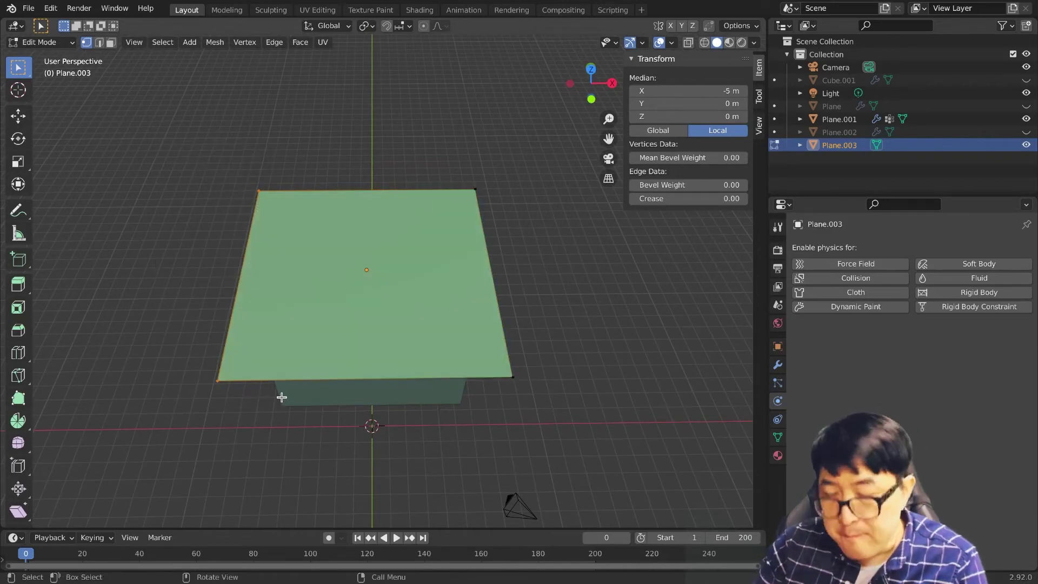
key(m)
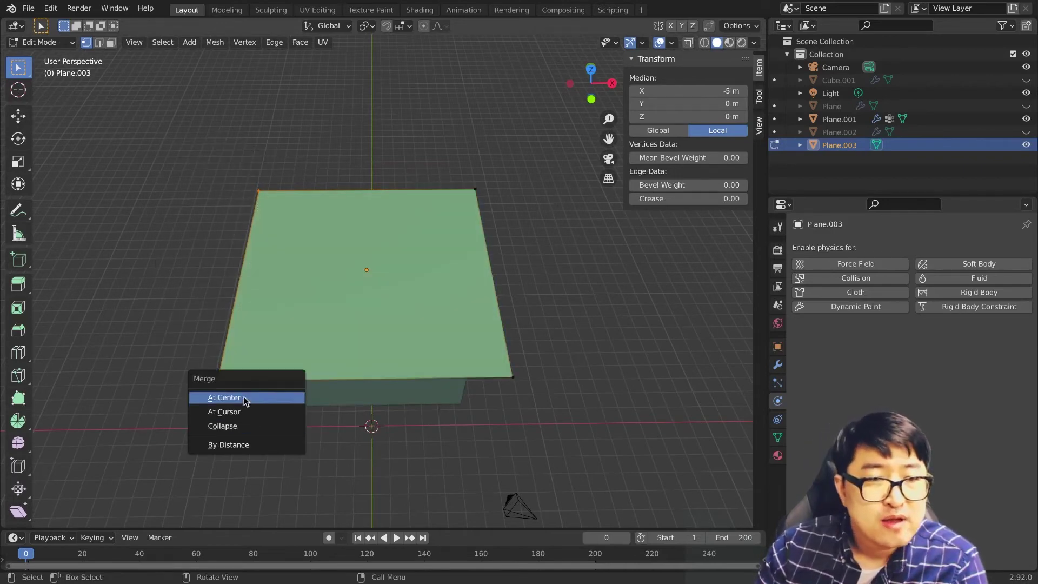
click(244, 398)
drag(542, 141, 463, 423)
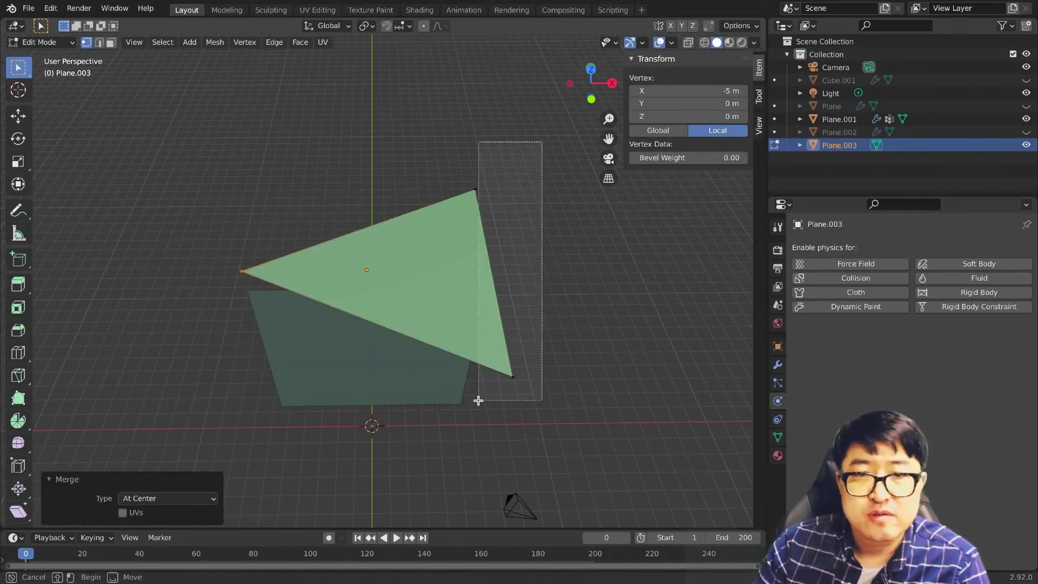
key(m)
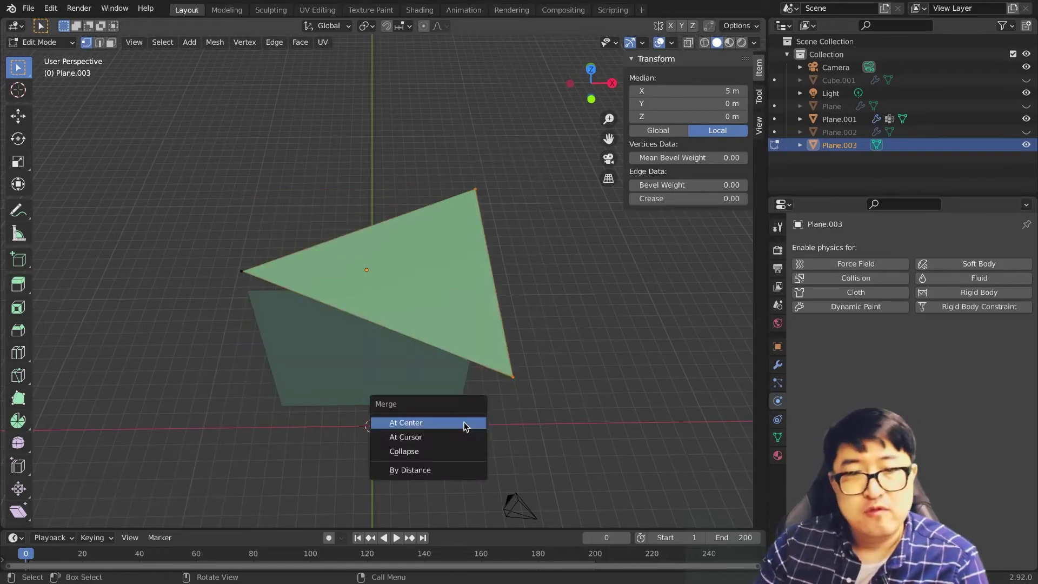
click(465, 424)
key(Tab)
Step: Reframe the view and select the large cloth plane, Plane.001
middle_drag(501, 364, 497, 316)
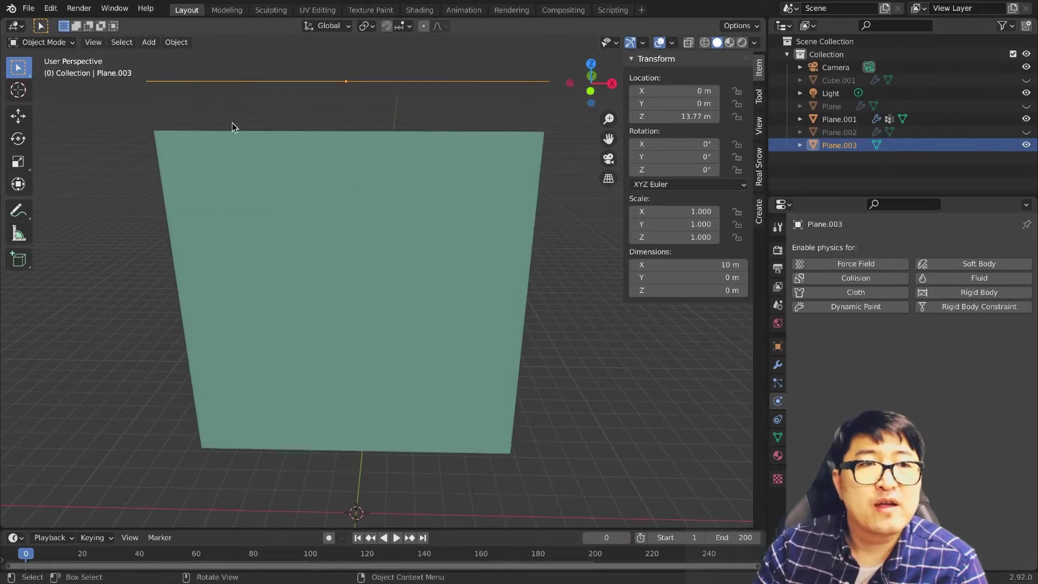
shift+middle_drag(459, 110, 375, 113)
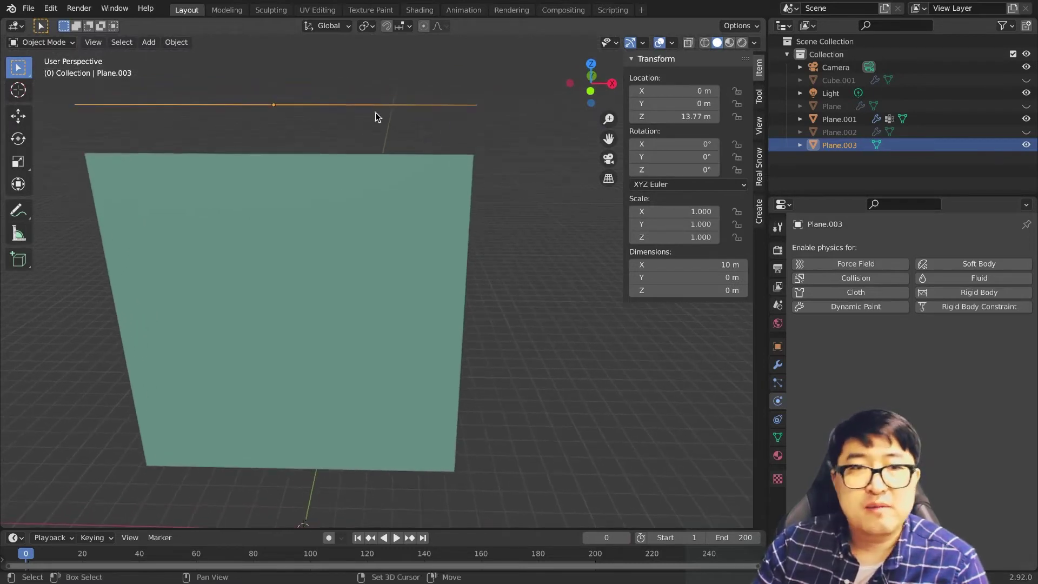
middle_drag(415, 184, 395, 203)
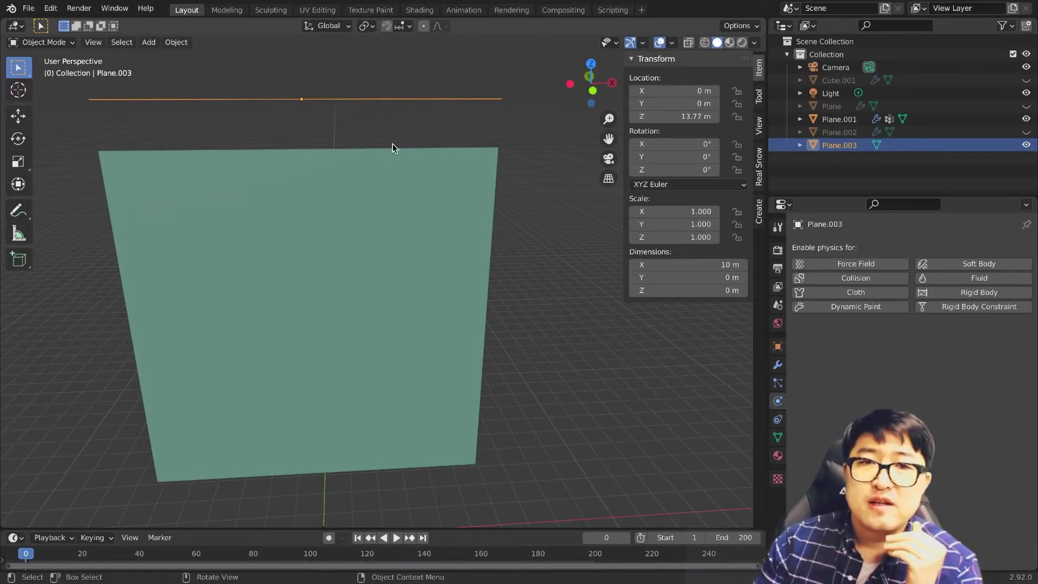
click(391, 185)
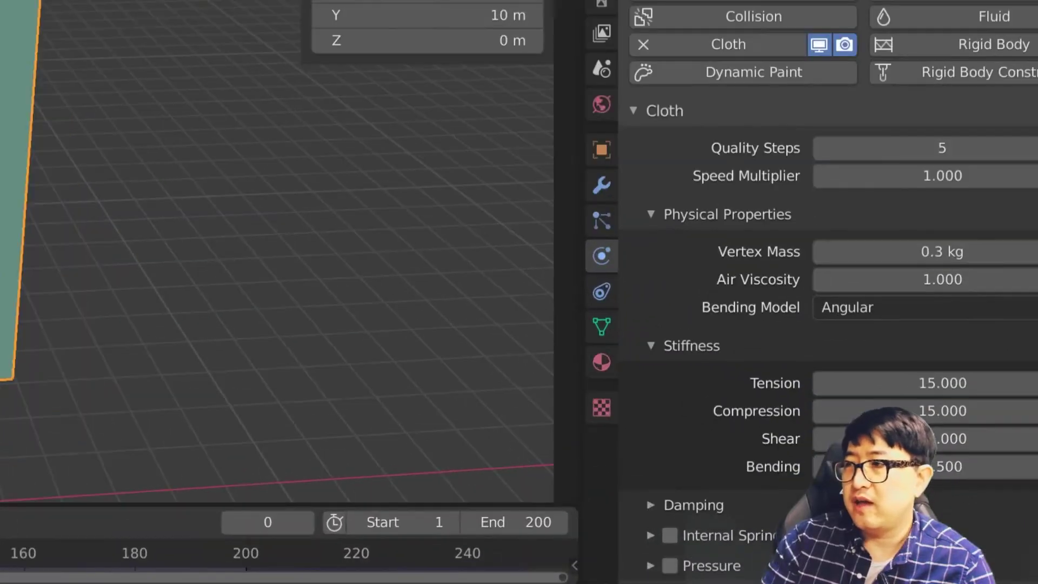
Step: Give the cloth a Copy Scale constraint on X only, targeting Plane.003
click(605, 294)
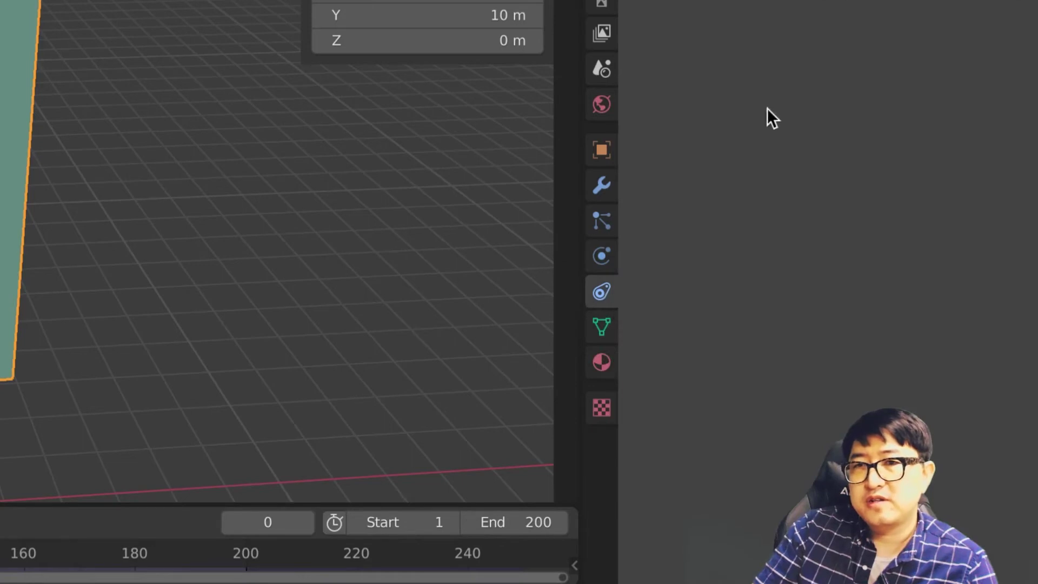
click(711, 91)
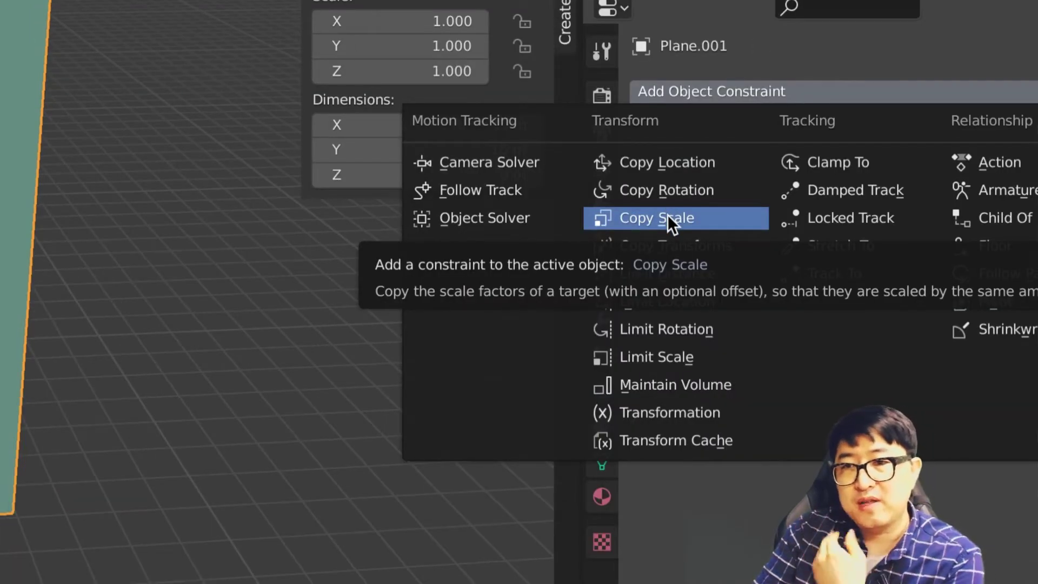
click(670, 216)
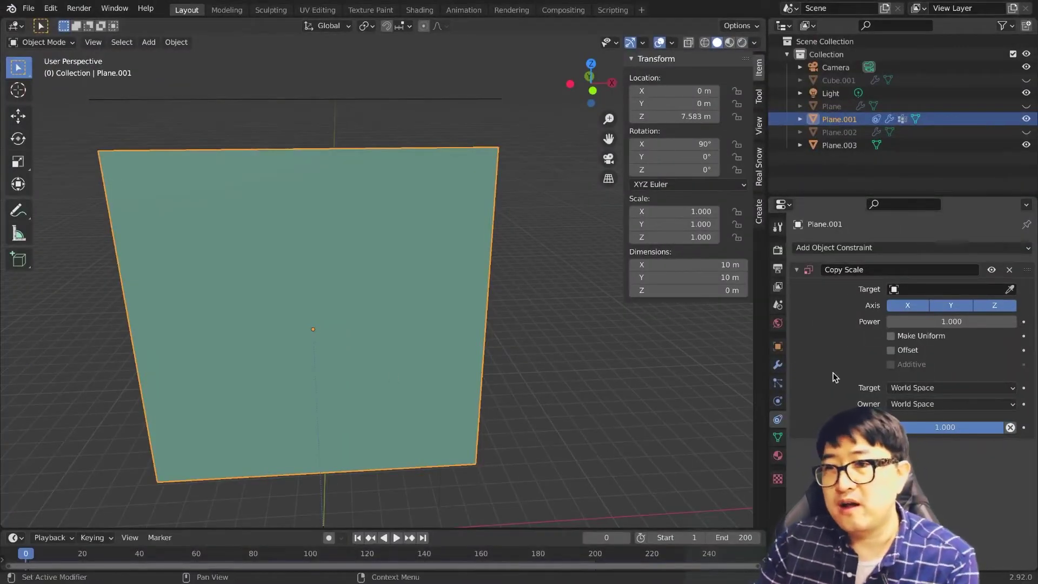
click(997, 307)
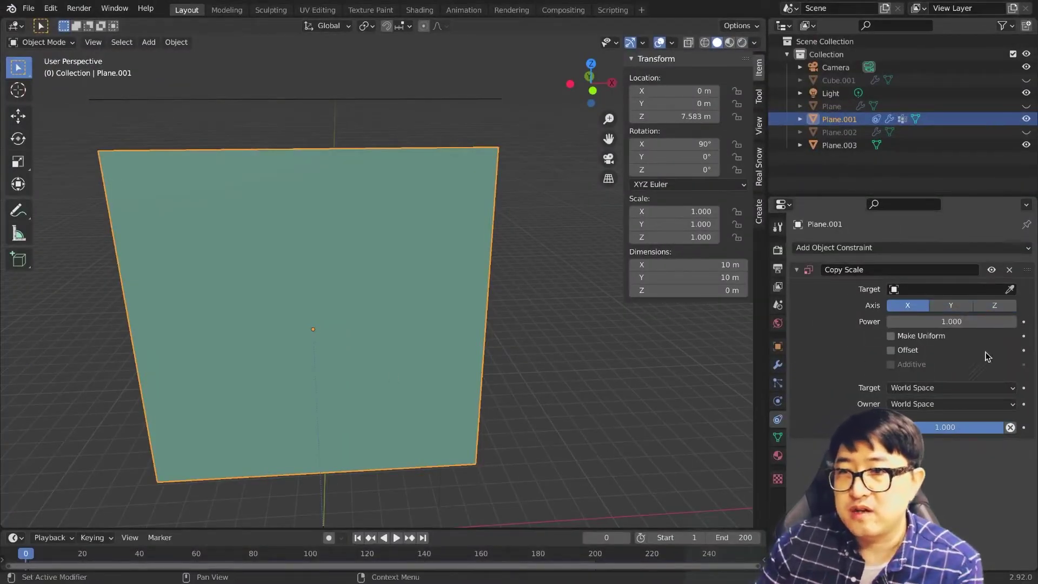
click(1009, 289)
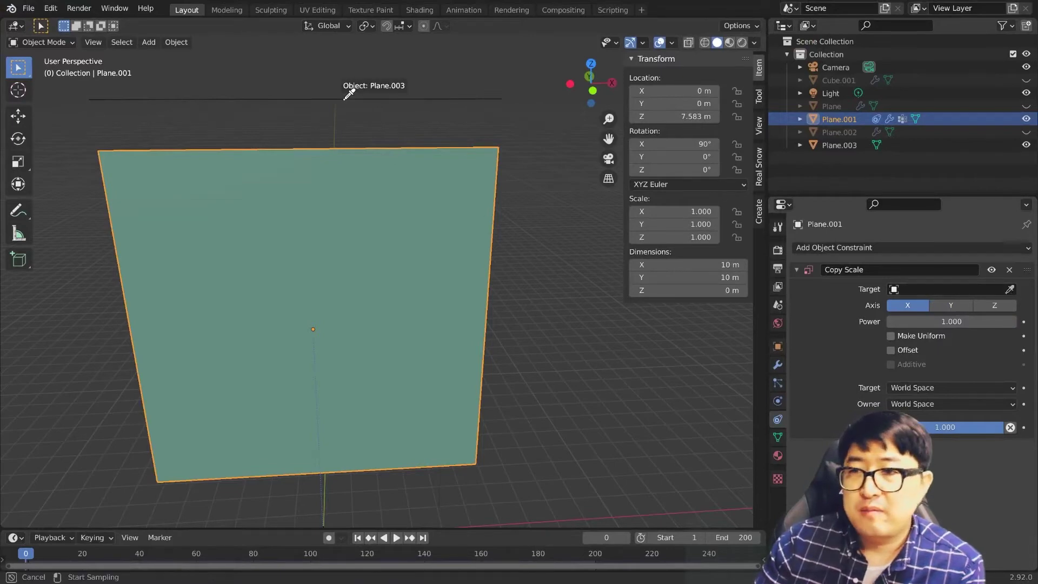
click(349, 94)
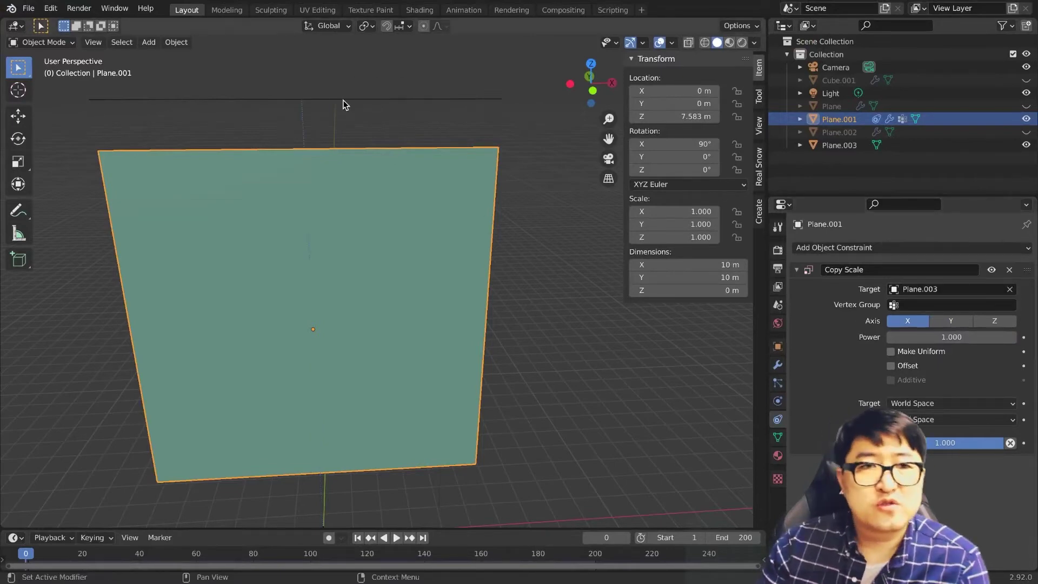
Step: Select Plane.003 and test-scale it to check the link, then cancel
click(343, 99)
key(s)
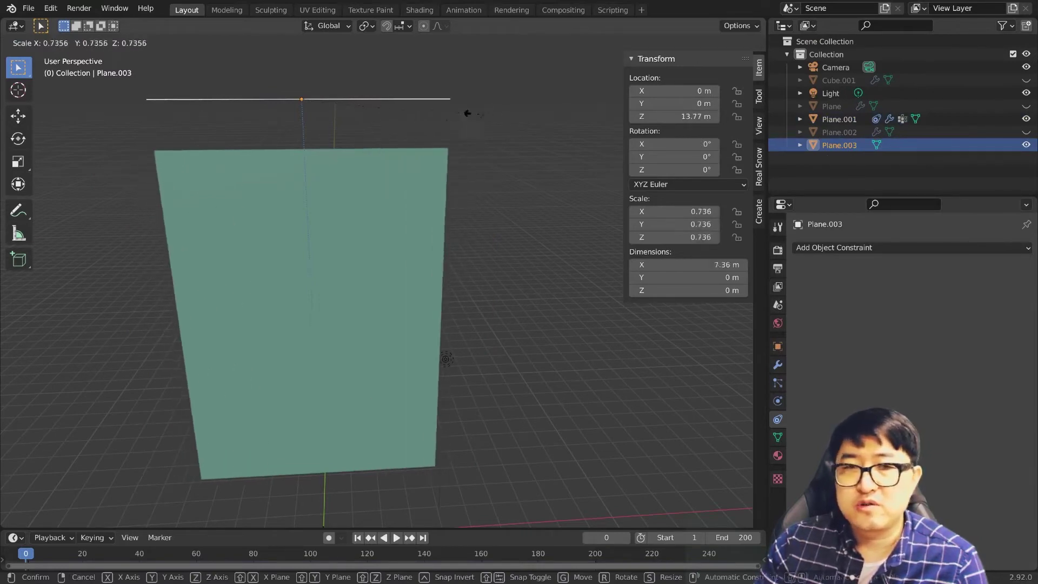
key(Escape)
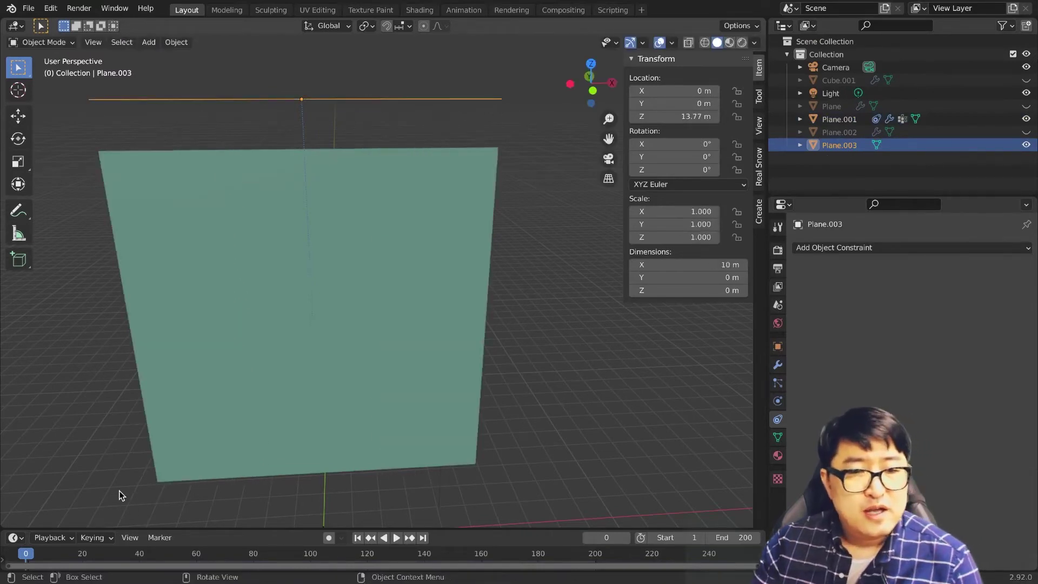
Step: Keyframe Plane.003's X scale at 1.0 on frame 0 and 0.3 on frame 90
middle_drag(453, 479, 438, 379)
click(454, 99)
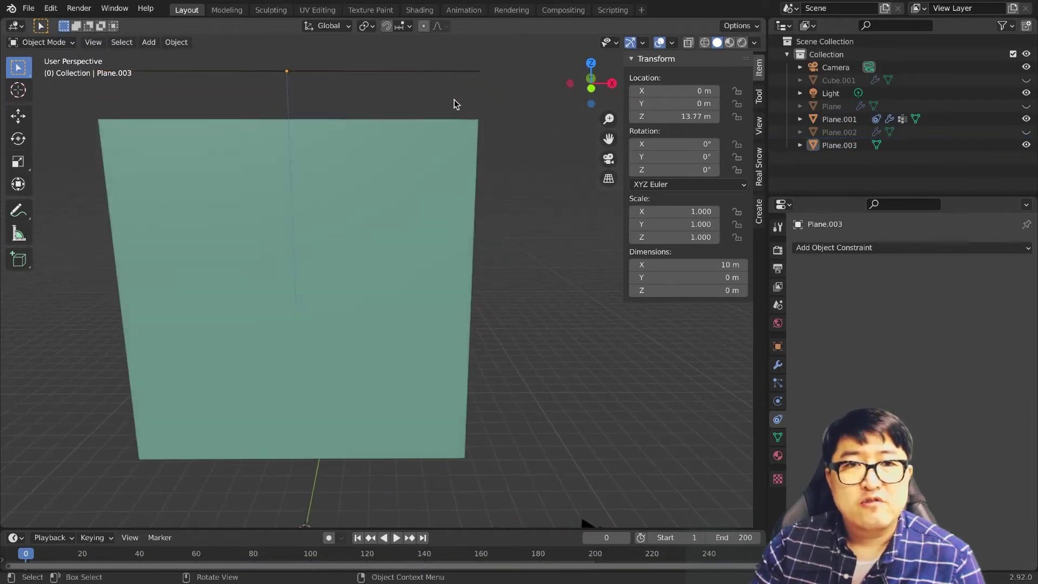
click(437, 70)
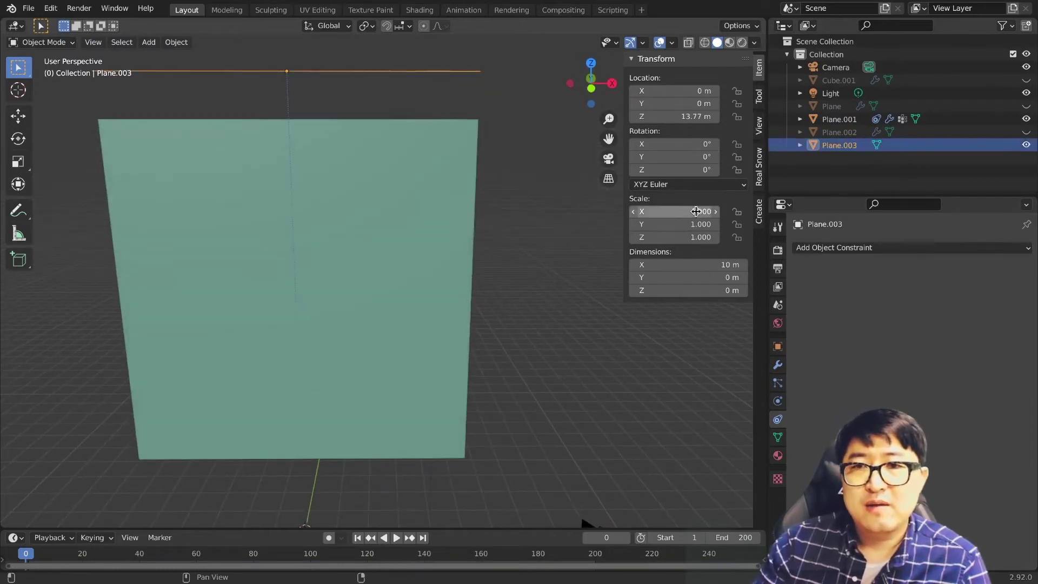
right_click(694, 212)
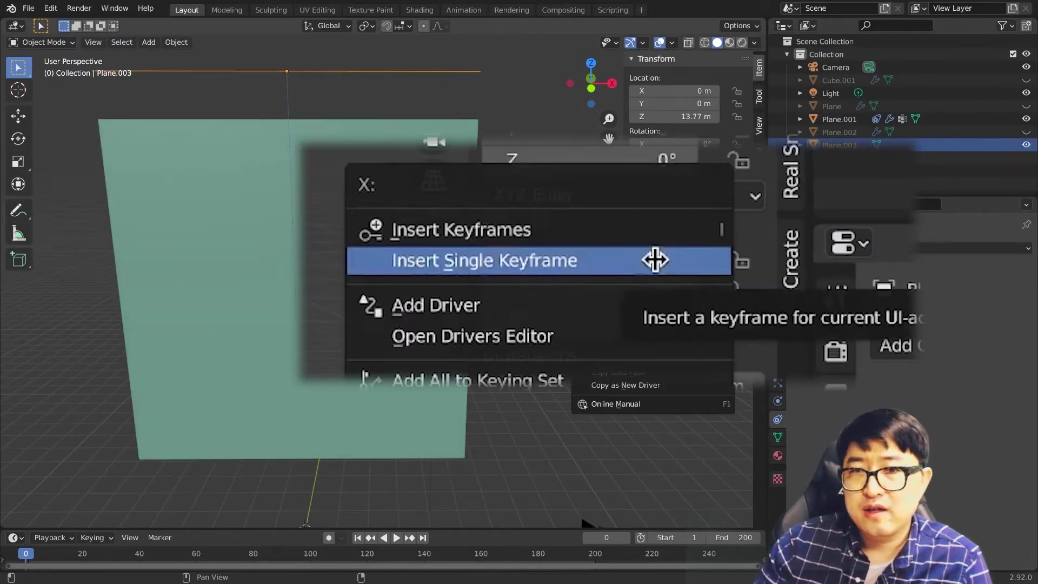
click(656, 261)
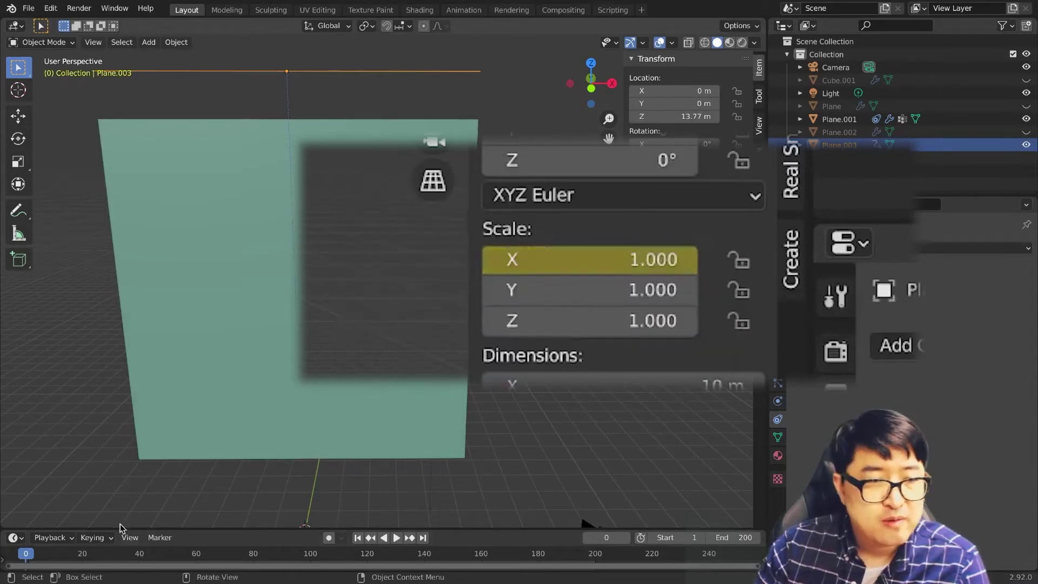
click(282, 553)
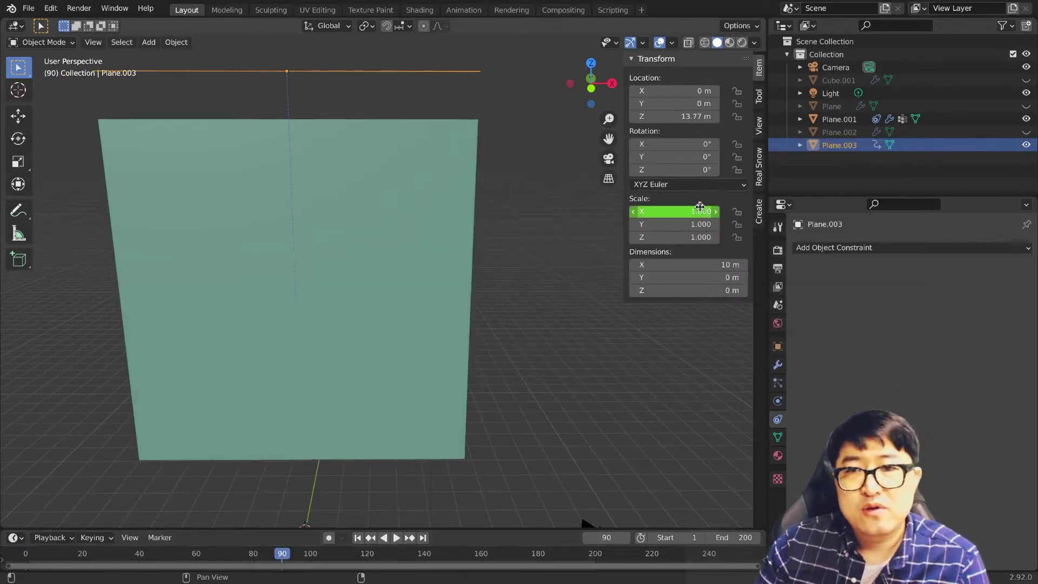
text(0.)
text(3)
key(Return)
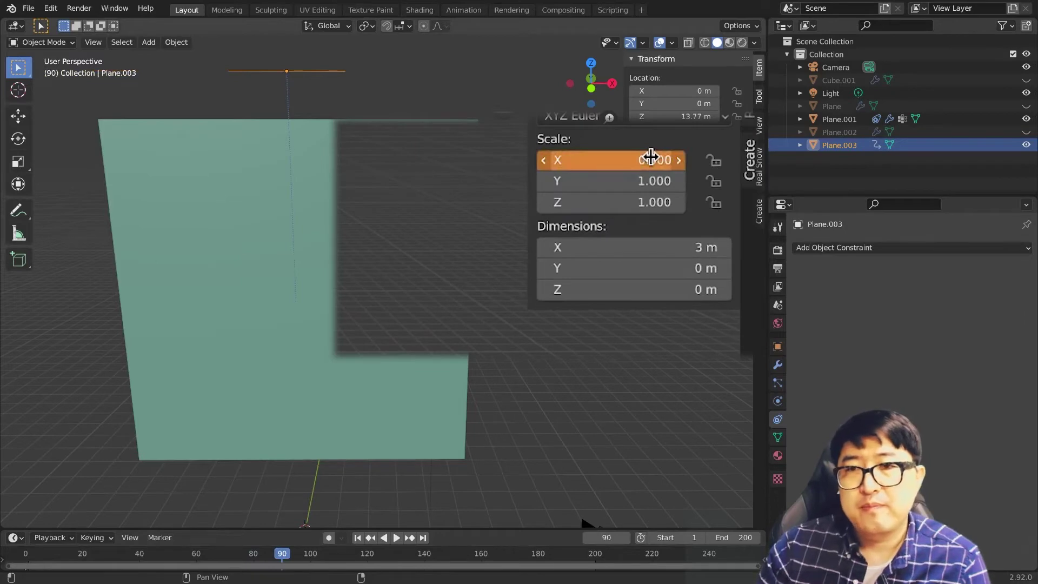
right_click(660, 157)
click(579, 157)
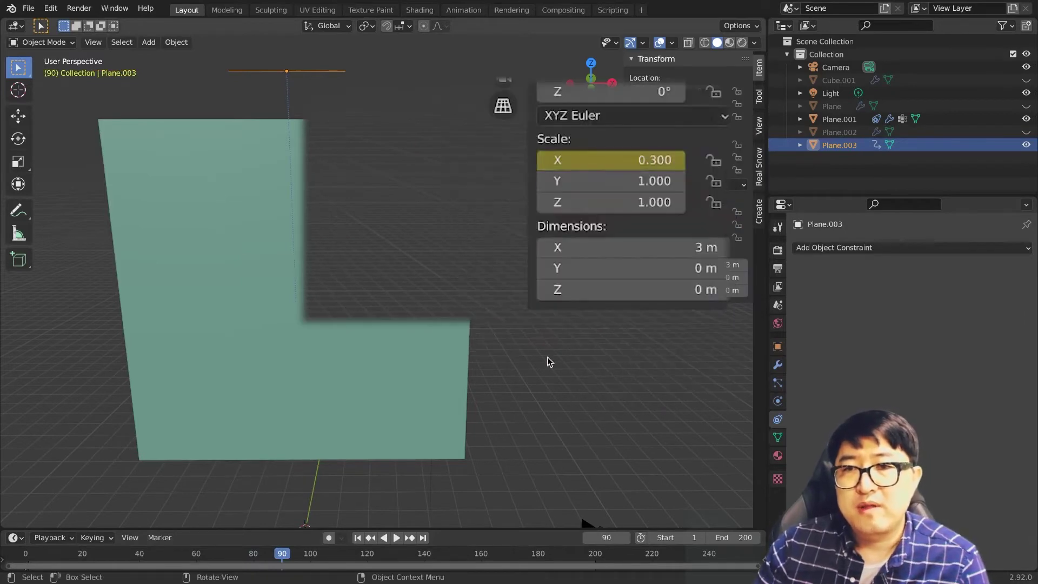
Step: Play the simulation from the first frame to watch the cloth gather
click(646, 352)
key(shift+Left)
key(space)
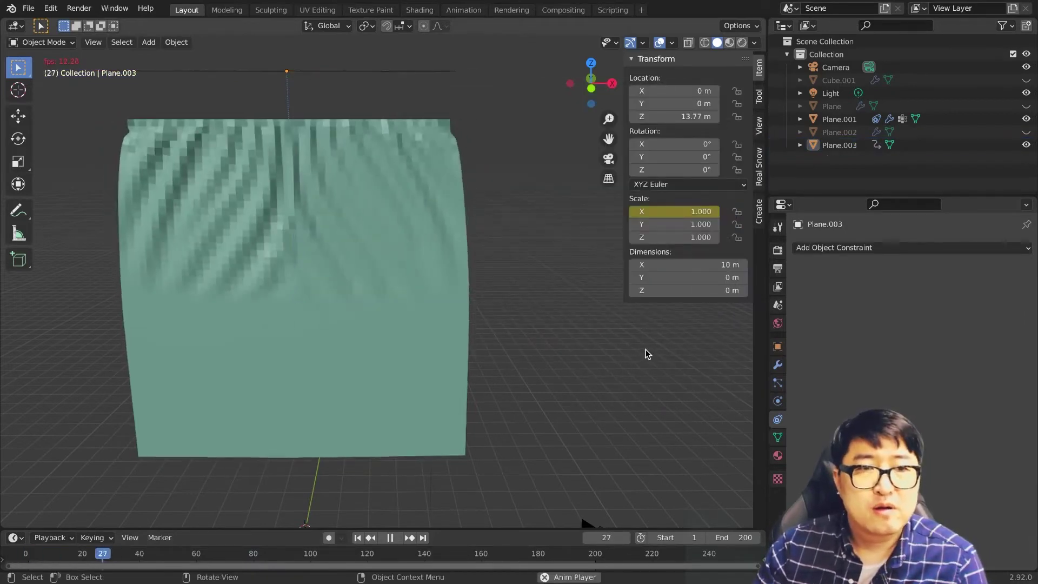
key(space)
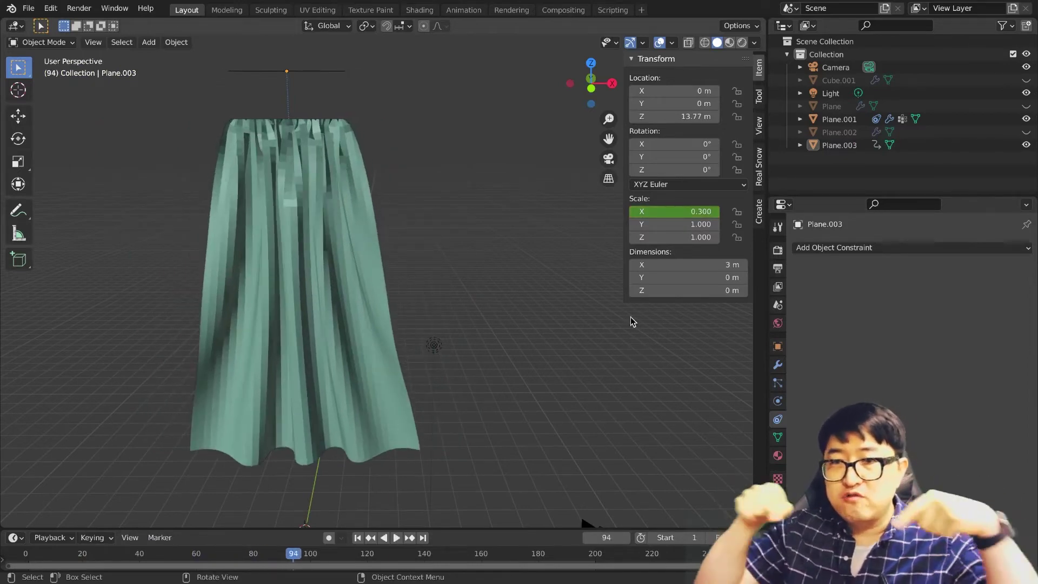
Step: Add a Subdivision modifier to the cloth plane and shade it smooth
click(318, 296)
scroll(325, 306, up, 5)
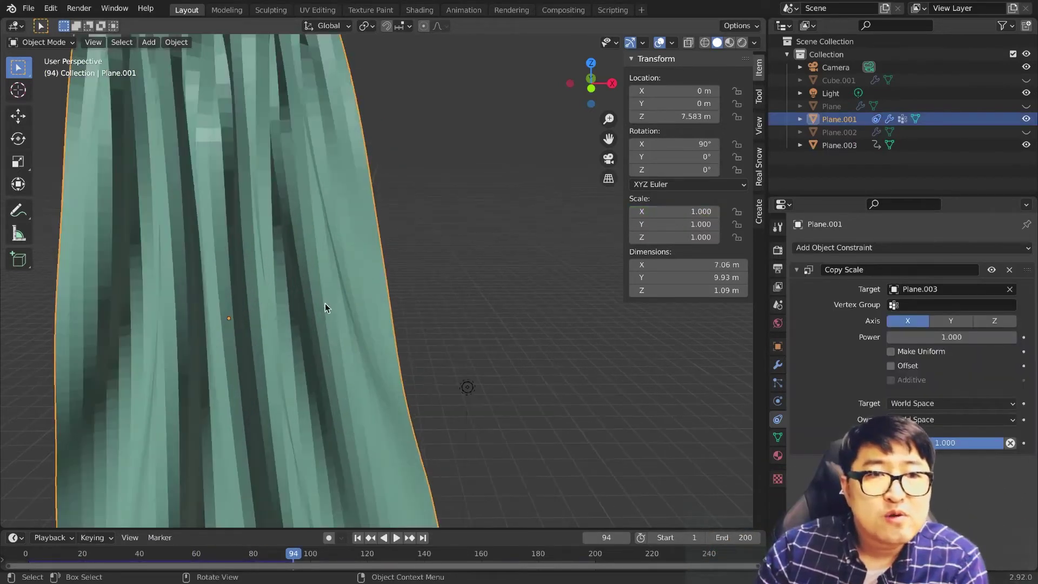
scroll(326, 308, down, 2)
click(777, 364)
click(909, 247)
click(799, 488)
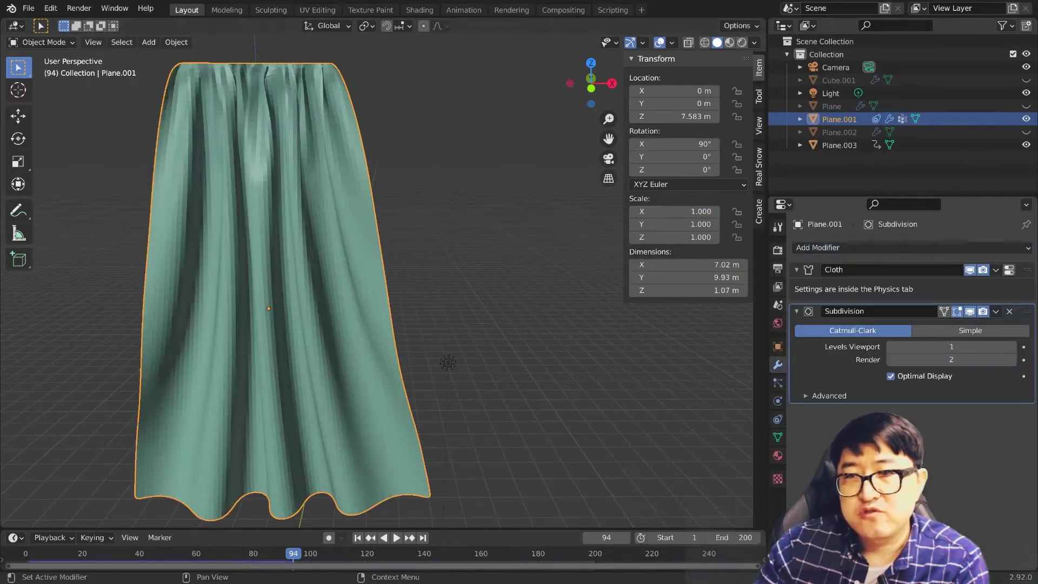
right_click(359, 271)
click(359, 270)
Step: Replay the smoothed cloth simulation, then reset the timeline to frame 0
key(shift+Left)
key(space)
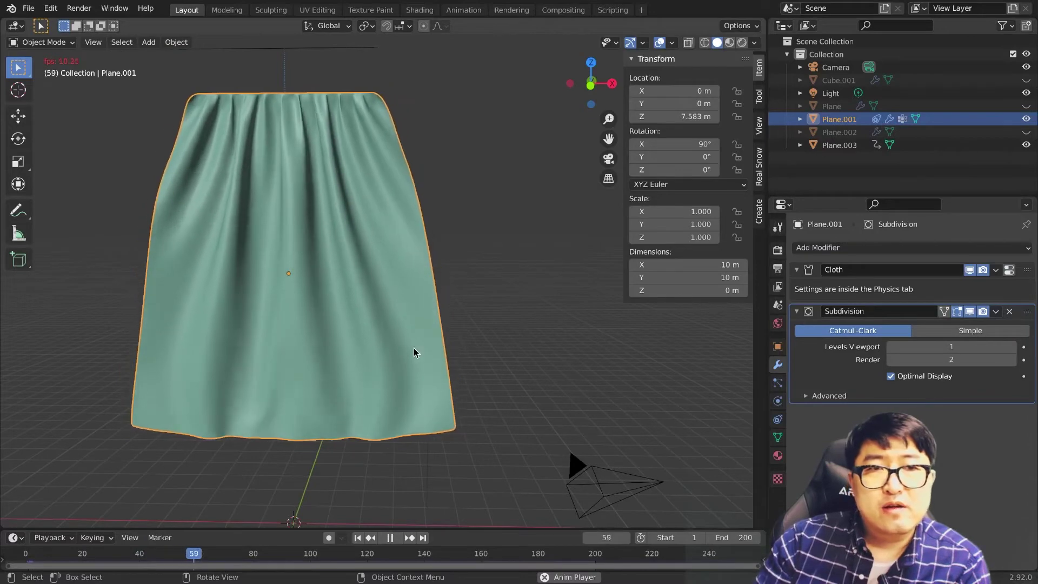
key(space)
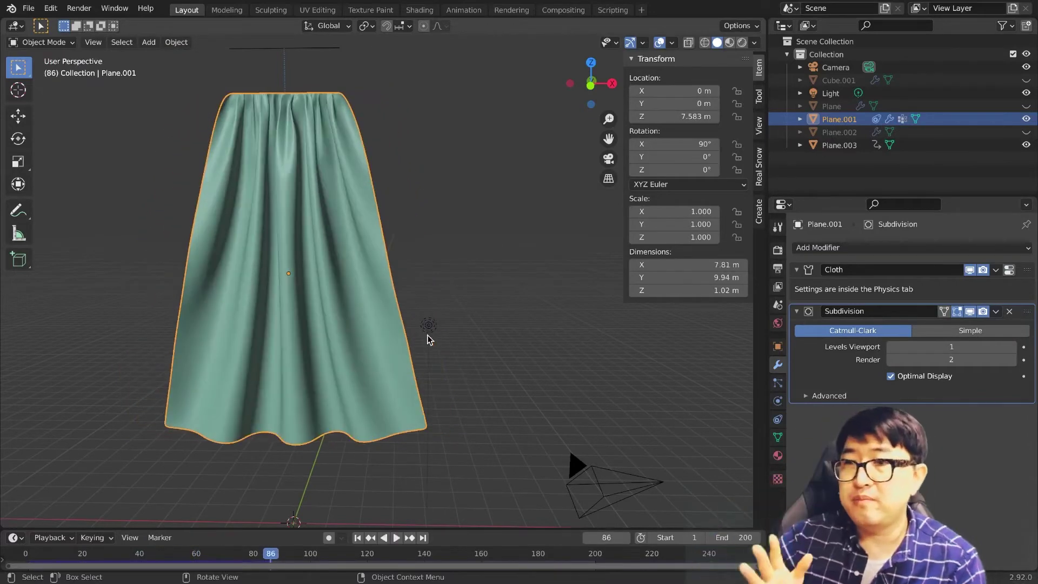
scroll(457, 276, down, 3)
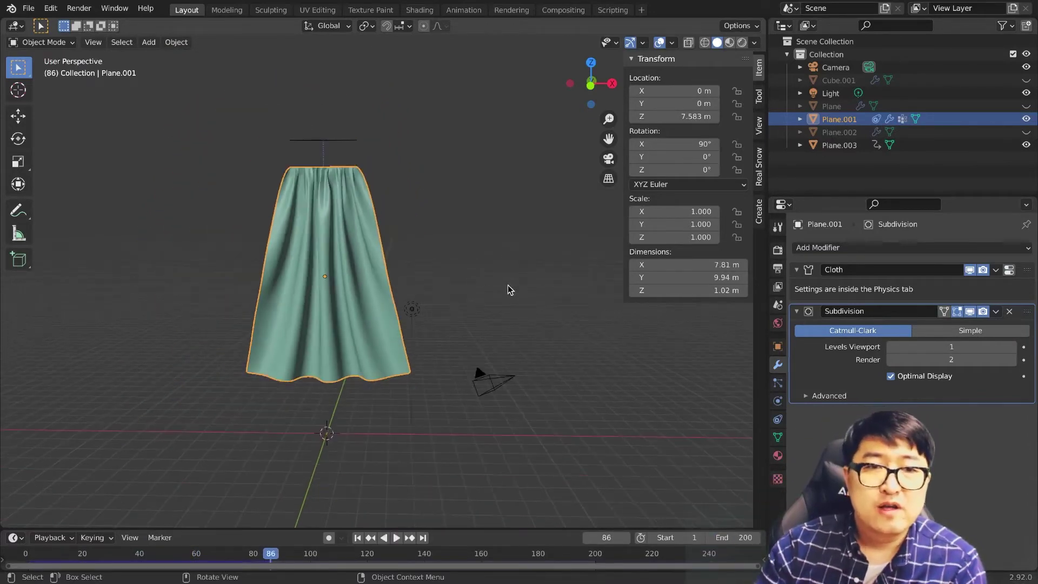
click(24, 554)
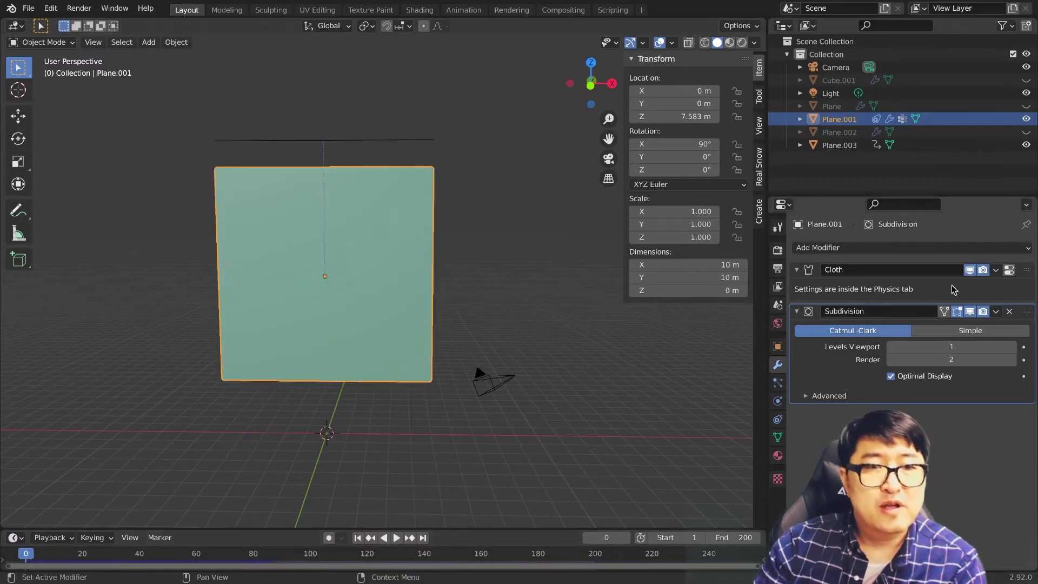
Step: Scrub the simulation and compare the Linear and Angular cloths at frame 54
shift+middle_drag(572, 349, 346, 305)
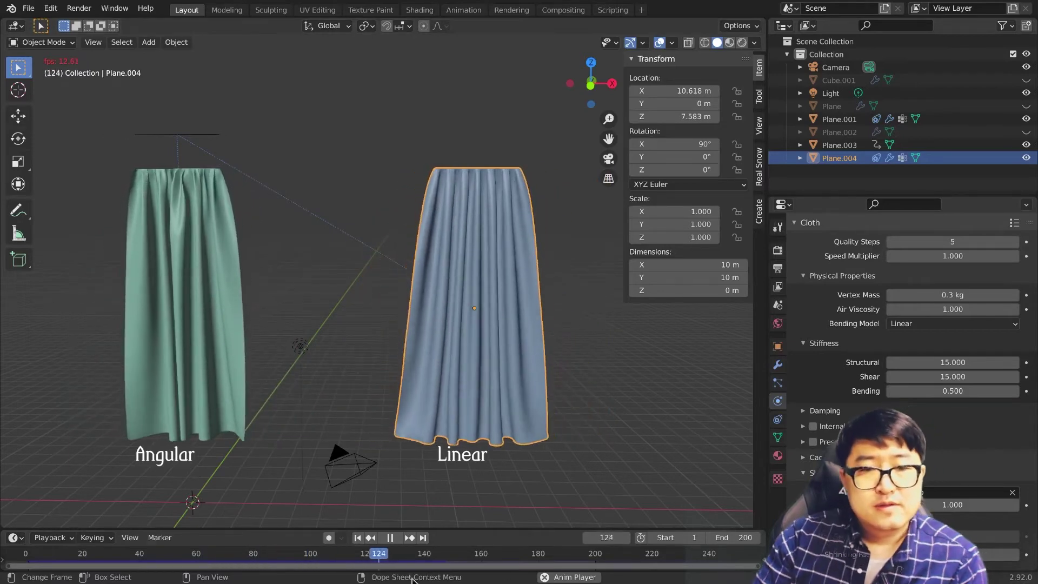
mouse_move(411, 557)
mouse_down()
mouse_move(157, 559)
mouse_move(262, 555)
mouse_move(190, 554)
mouse_up()
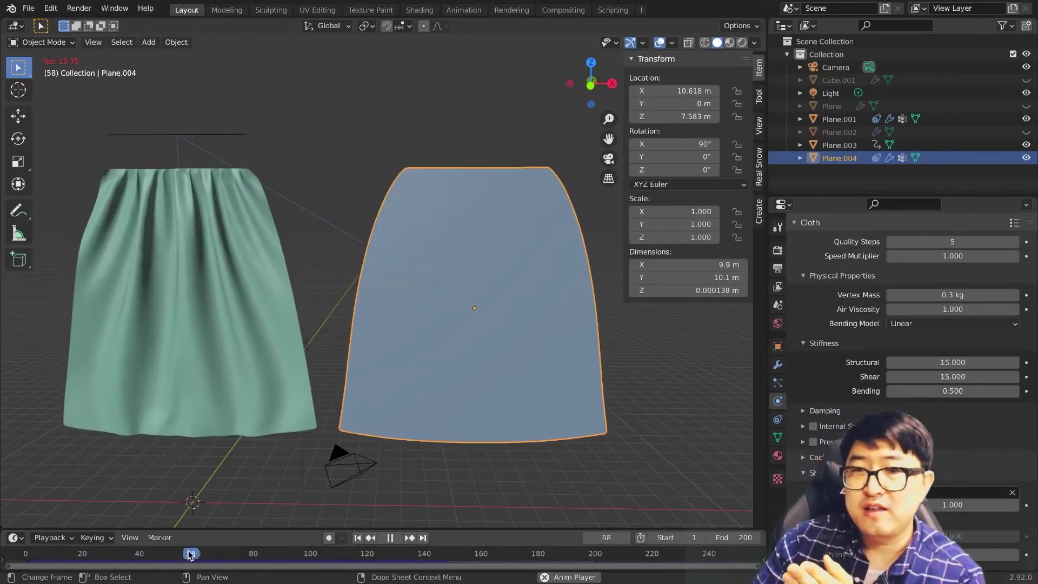
key(space)
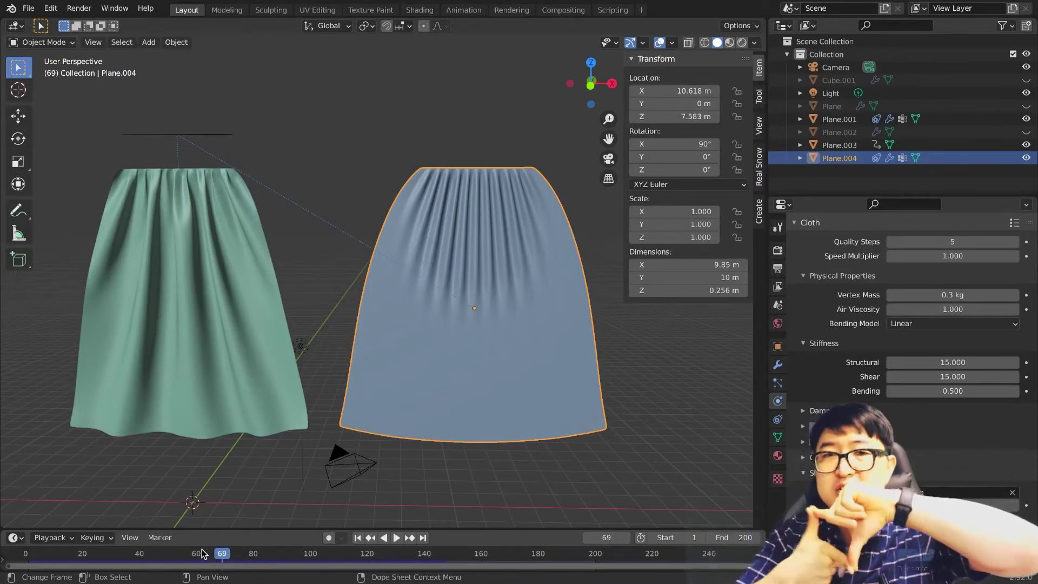
click(179, 552)
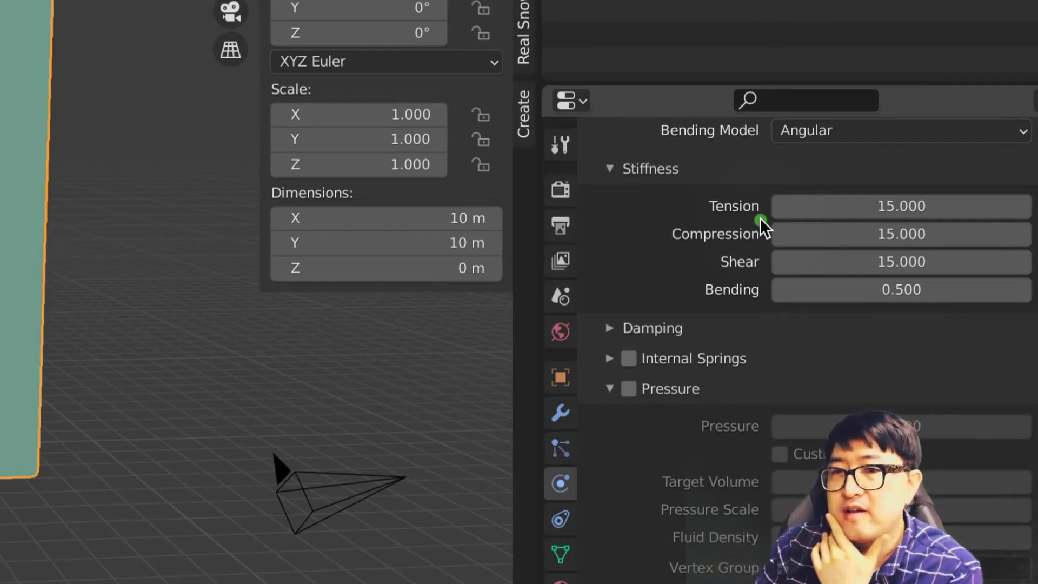
Step: Annotate the Shear setting and dimensions with green strokes, then play the cloth simulation
drag(702, 270, 785, 274)
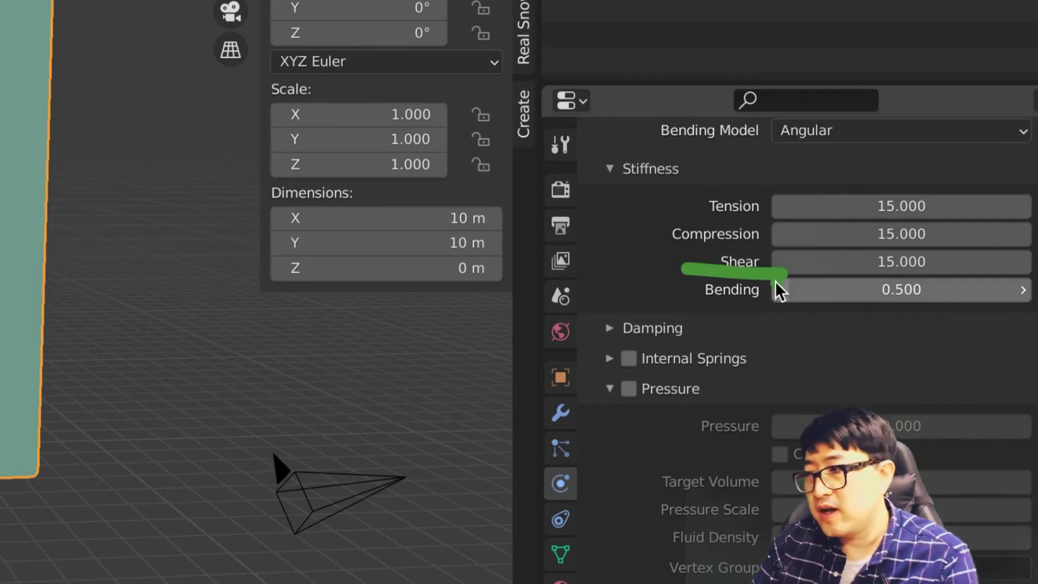
mouse_move(287, 246)
mouse_down()
mouse_move(272, 412)
mouse_move(303, 206)
mouse_up()
drag(562, 221, 314, 399)
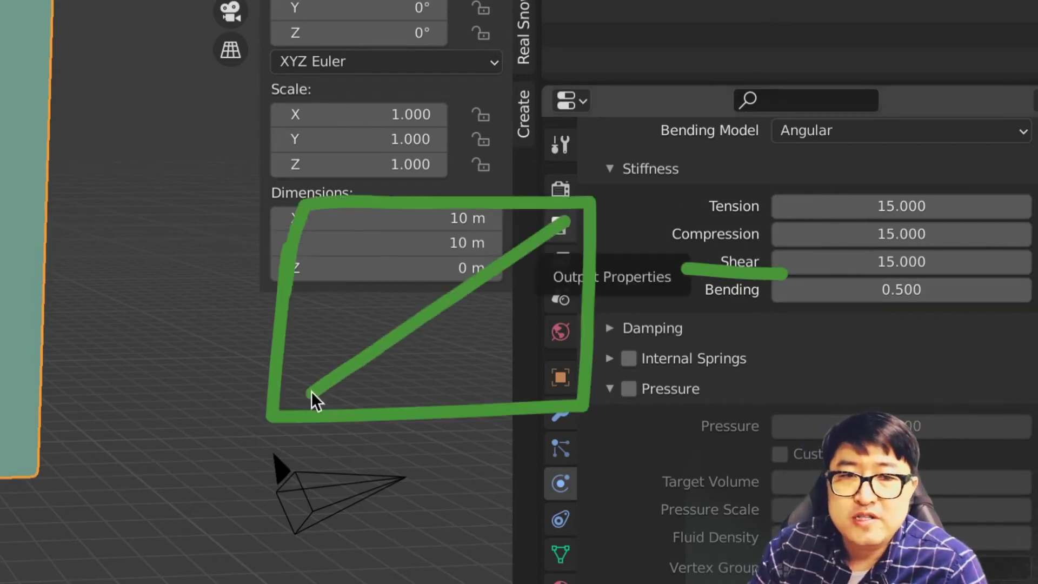
drag(324, 223, 568, 374)
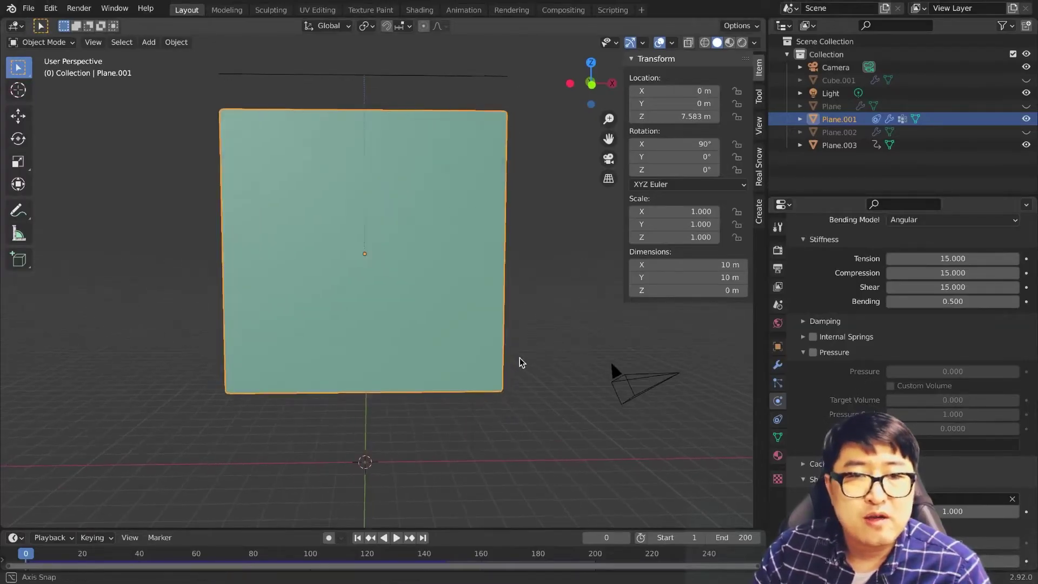
key(space)
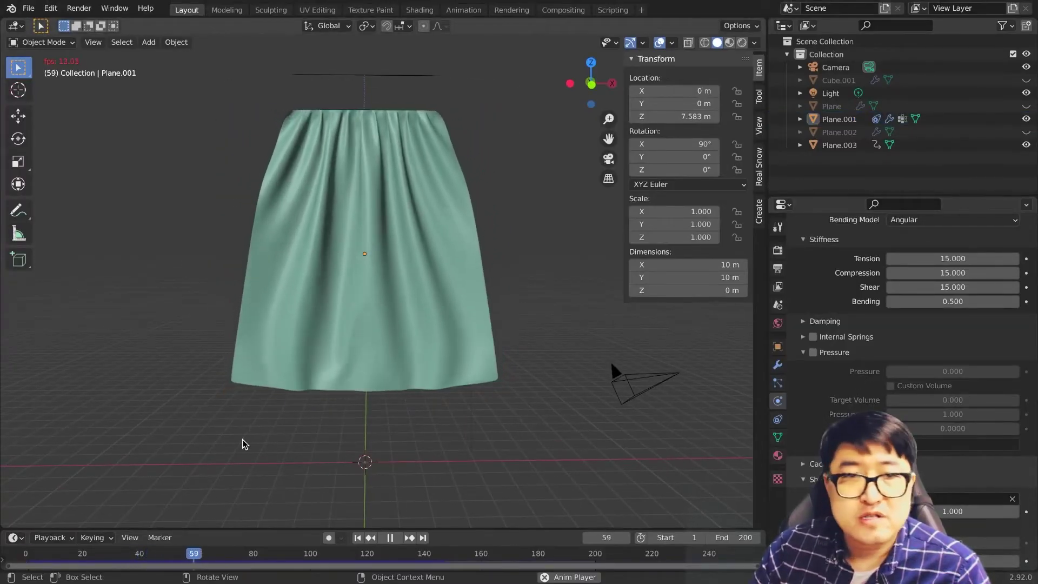
Step: Stop playback and weight-paint the plane's top corners to full weight in Weight Paint mode
key(space)
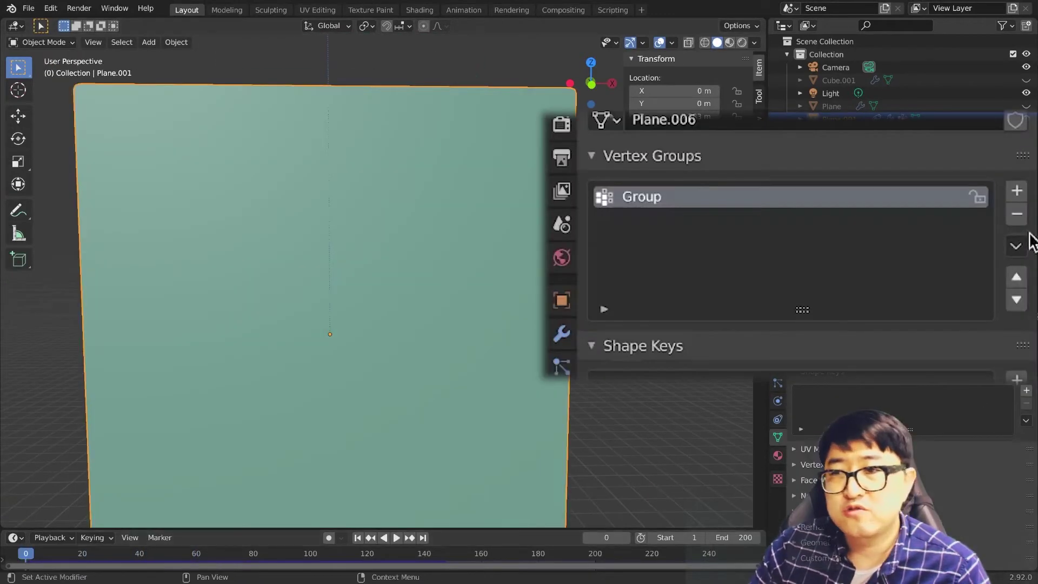
click(40, 42)
click(44, 111)
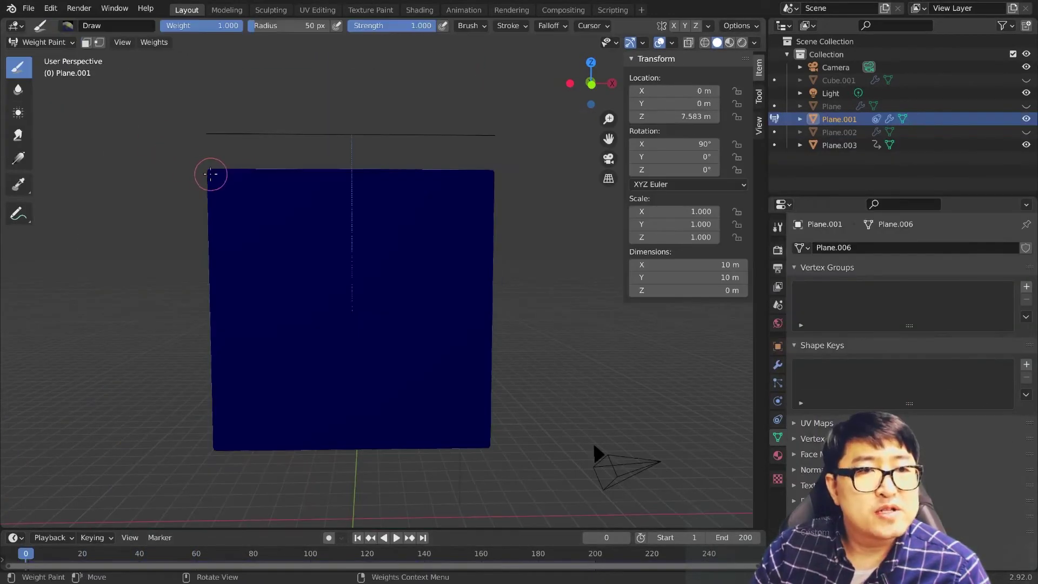
click(211, 174)
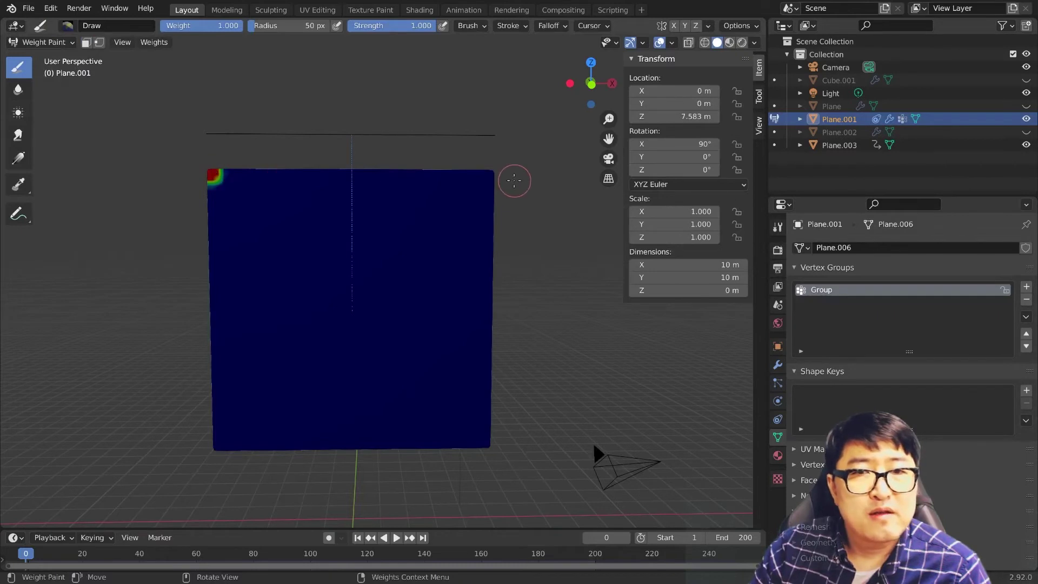
click(38, 42)
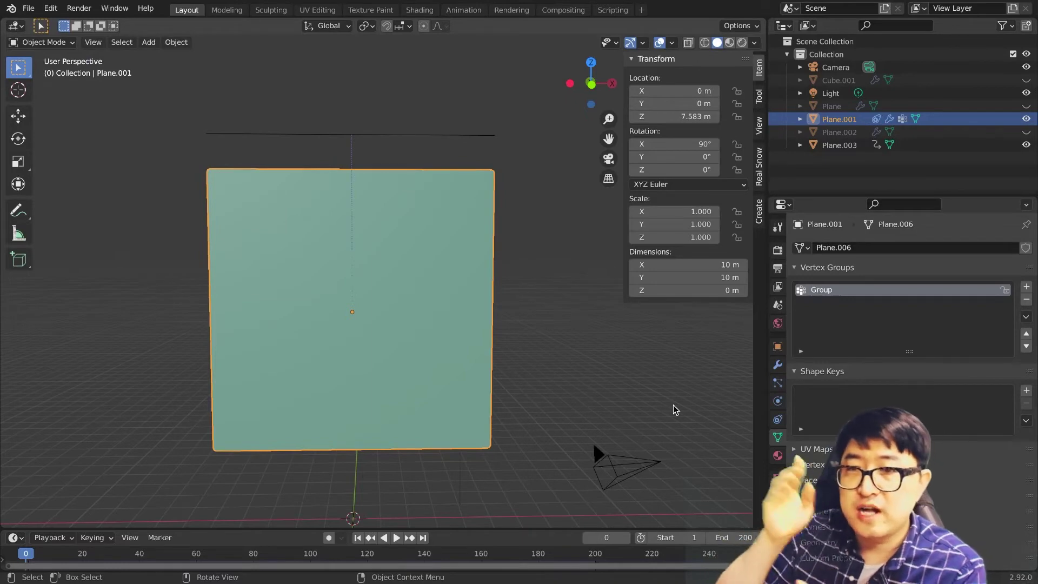
Step: Set the cloth's Pin Group to Group and replay the pinned simulation
click(778, 400)
scroll(822, 399, down, 6)
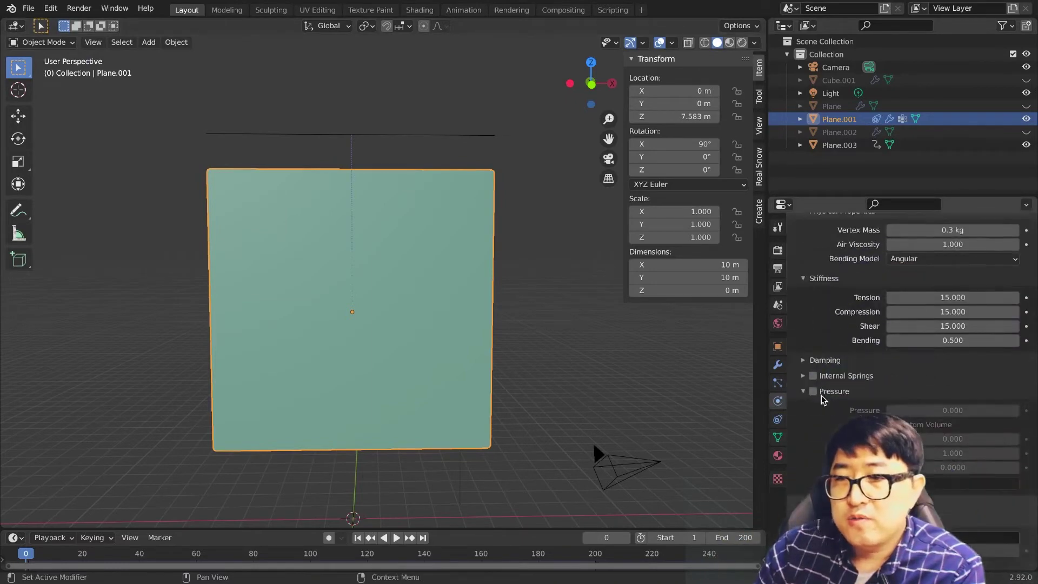
scroll(822, 399, down, 3)
scroll(822, 399, down, 3)
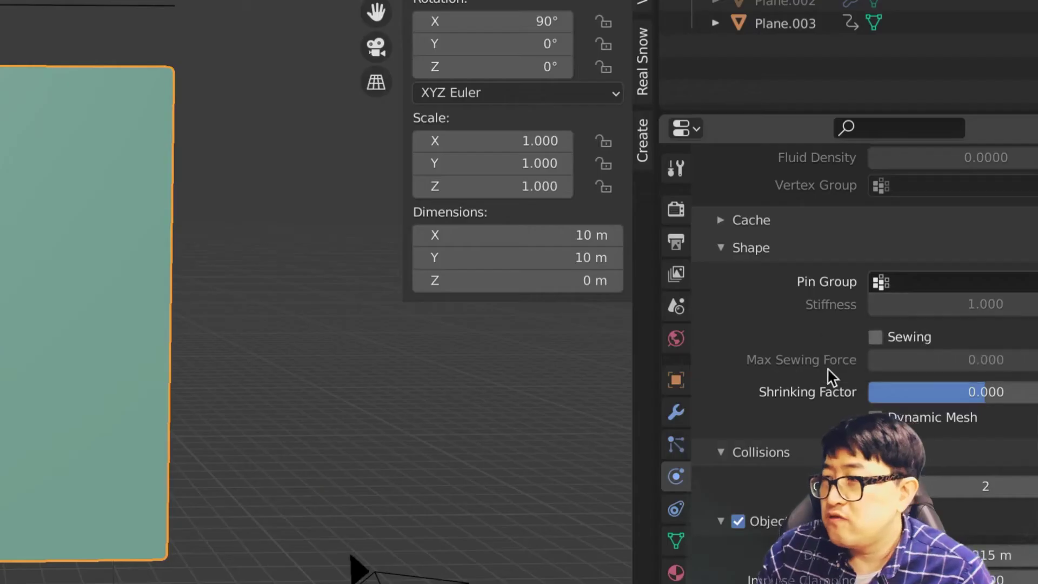
click(887, 282)
click(890, 303)
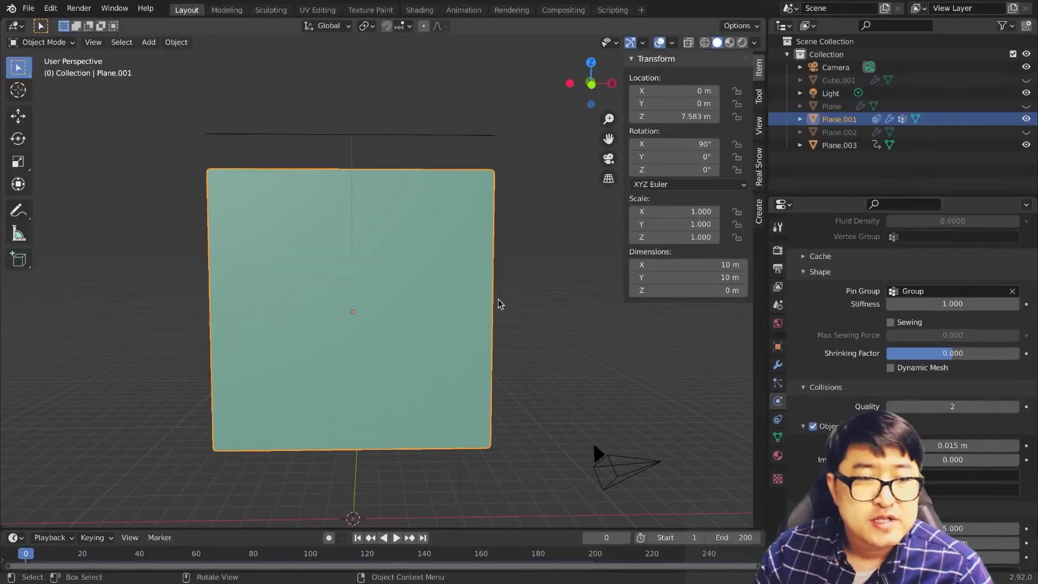
key(space)
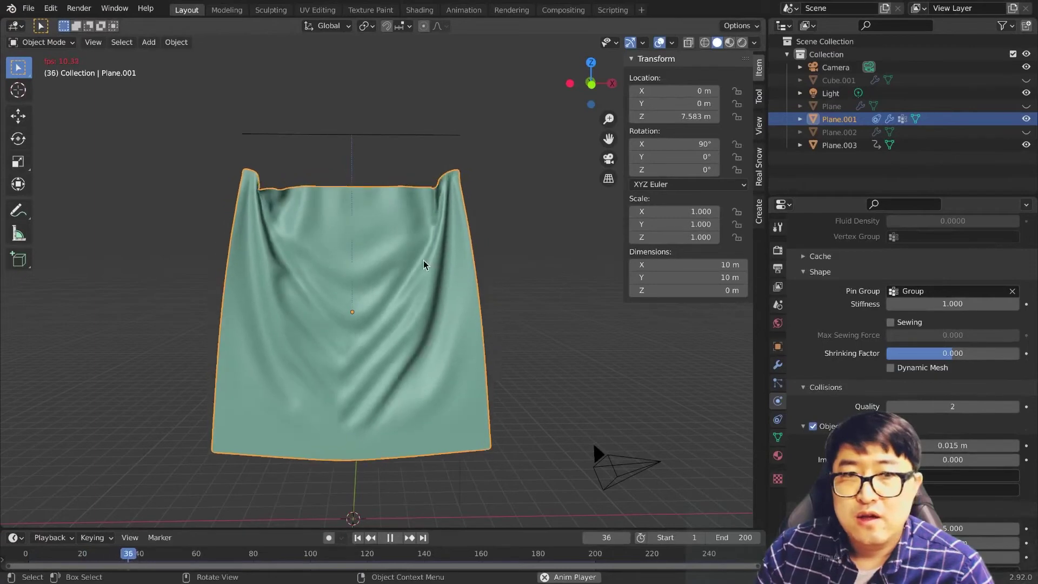
Step: Set shear stiffness to 0 and play the pinned cloth simulation
key(Escape)
scroll(930, 351, up, 10)
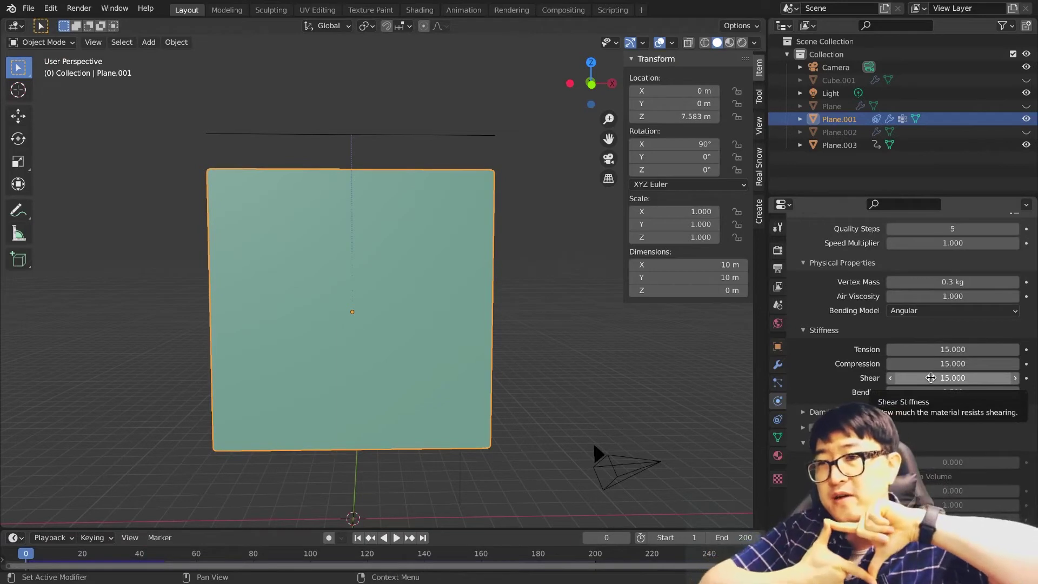
click(931, 378)
text(0)
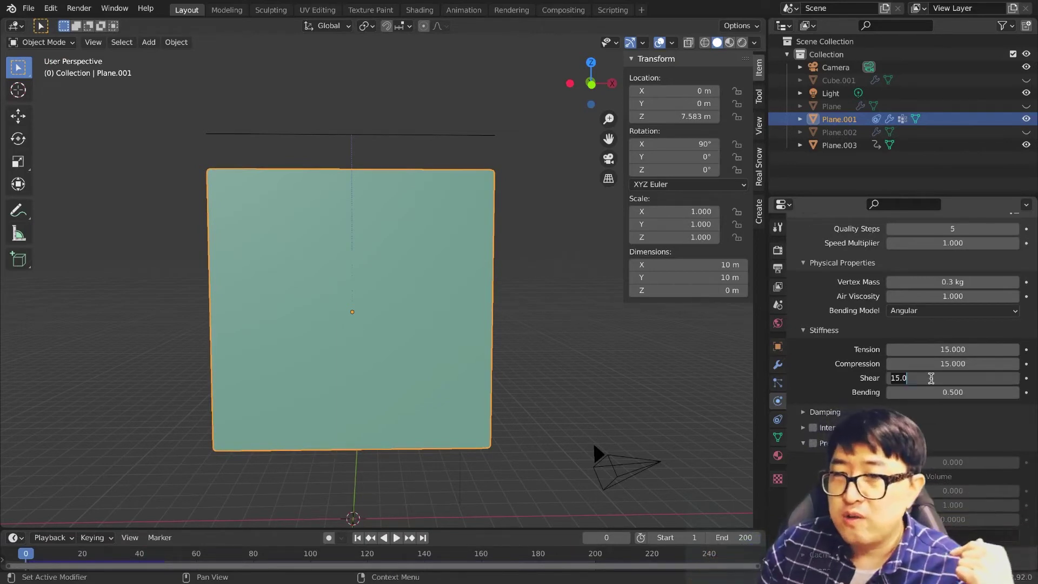
key(Return)
key(space)
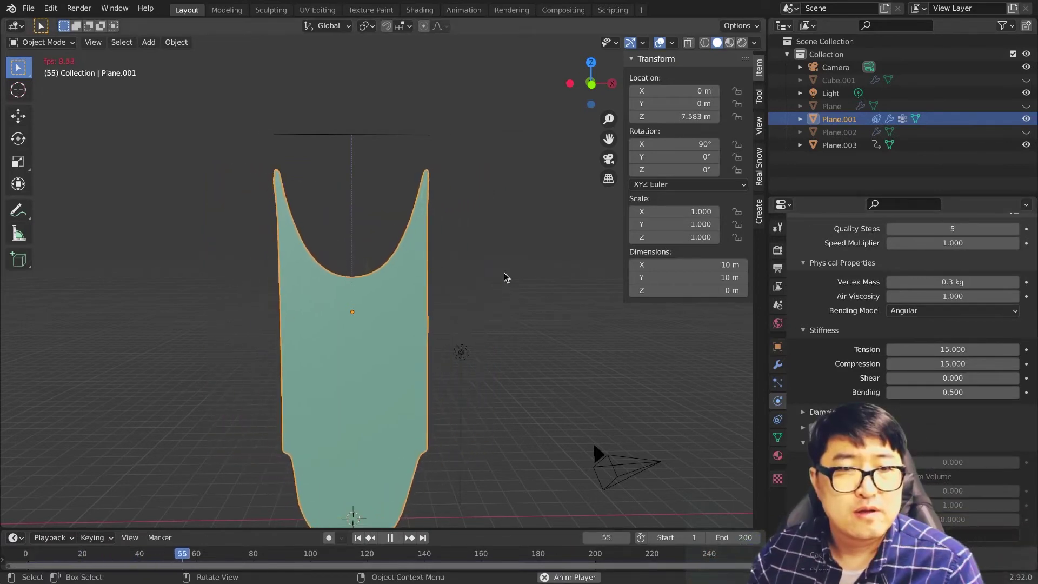
Step: Stop the simulation and inspect the stretched cloth in wireframe
key(space)
mouse_move(401, 428)
middle_down()
mouse_move(334, 406)
mouse_move(458, 413)
middle_up()
scroll(467, 373, up, 2)
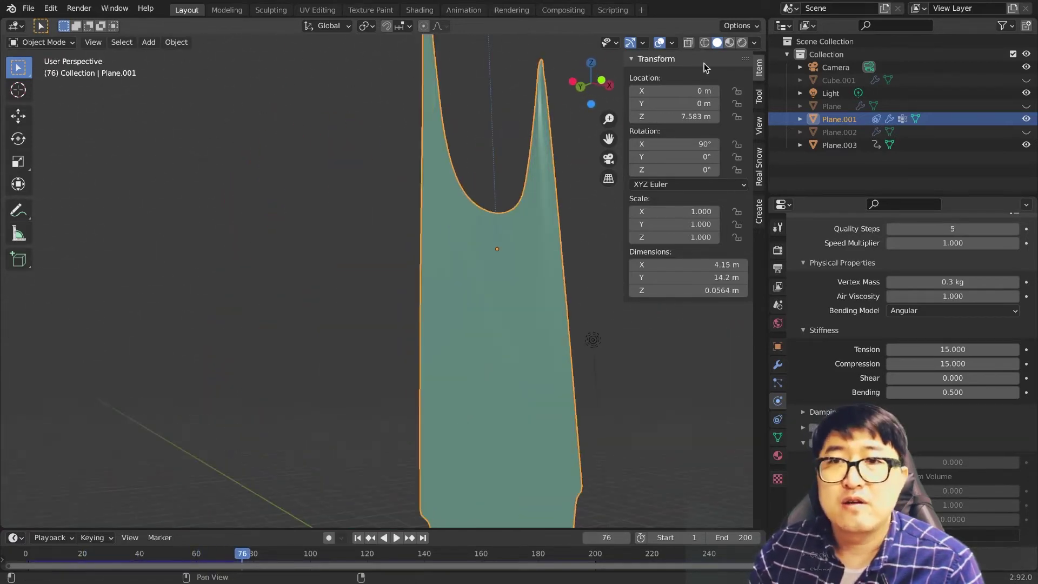
key(shift+z)
scroll(521, 278, up, 3)
scroll(436, 274, up, 3)
middle_drag(504, 277, 481, 284)
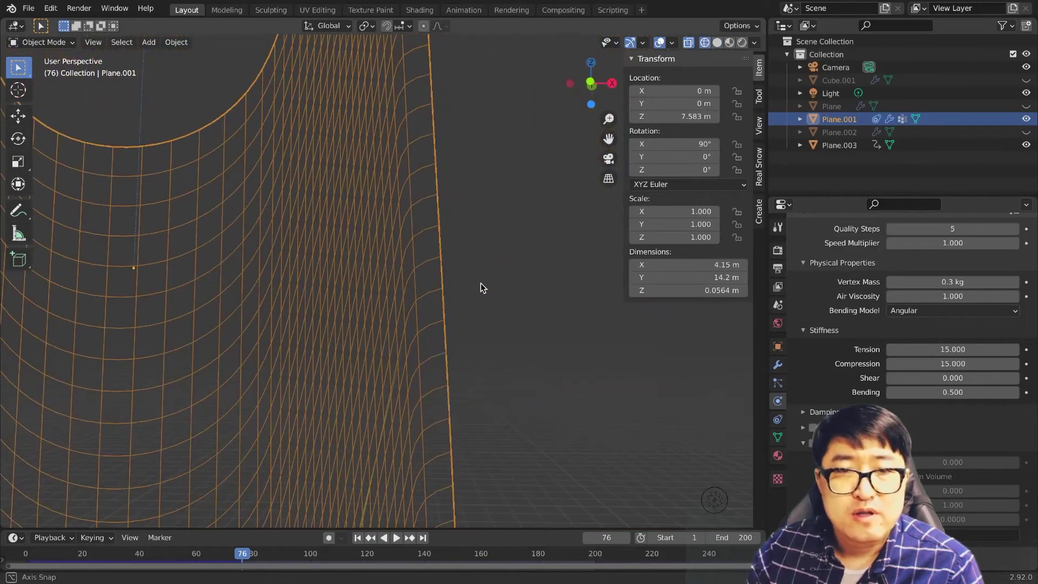
scroll(338, 290, up, 2)
scroll(335, 292, down, 2)
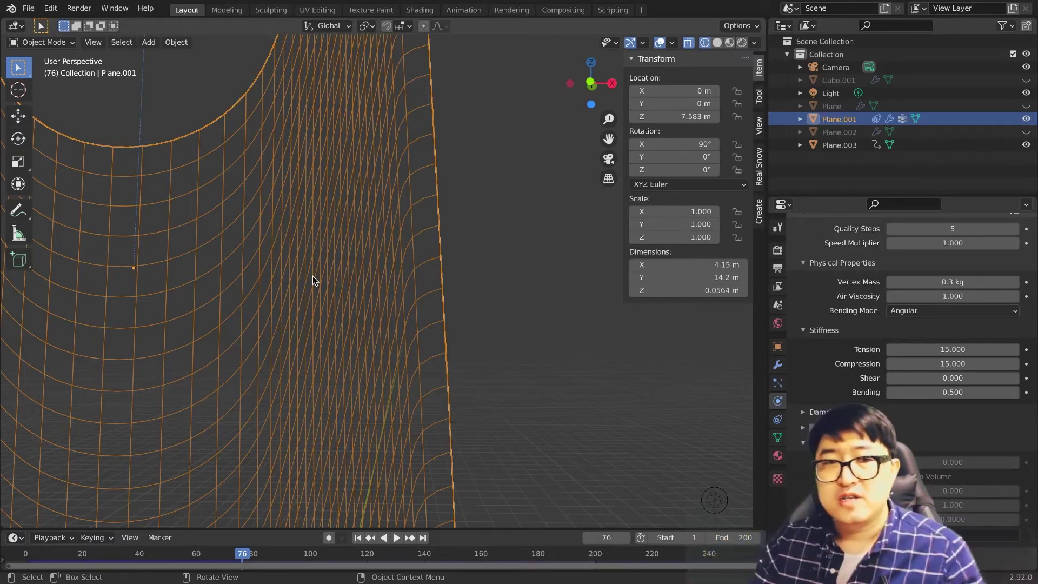
text(100.000)
Step: Confirm shear stiffness 100, rewind to frame 0, and play in solid shading to frame 79
key(Return)
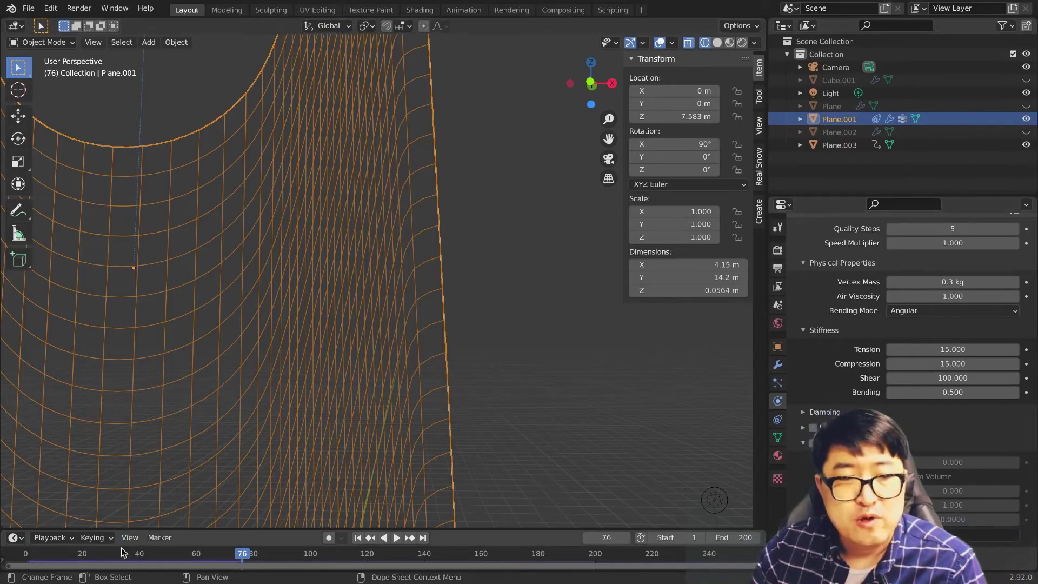
drag(121, 547, 25, 553)
scroll(597, 331, down, 4)
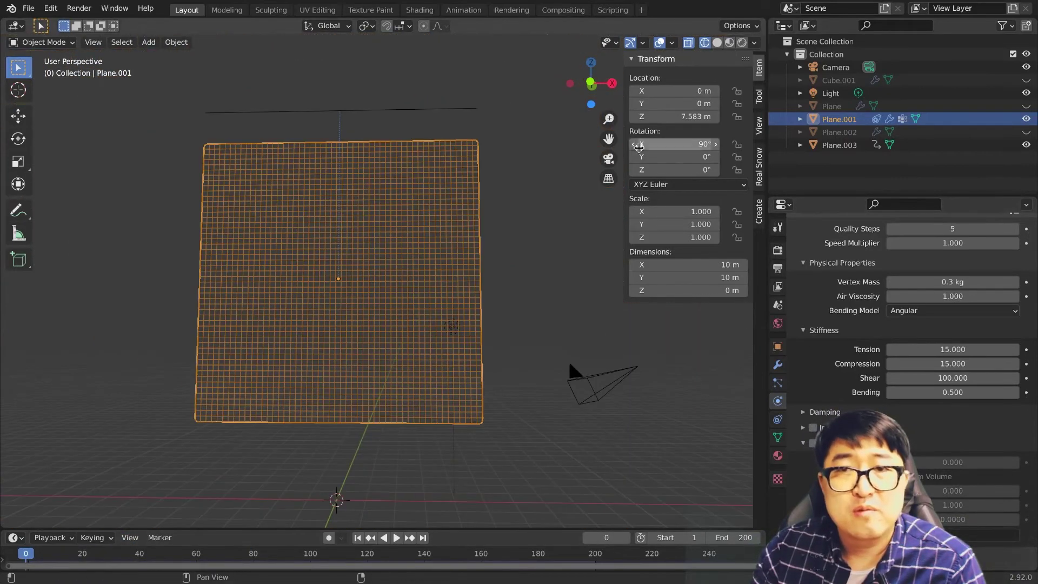
key(shift+z)
key(space)
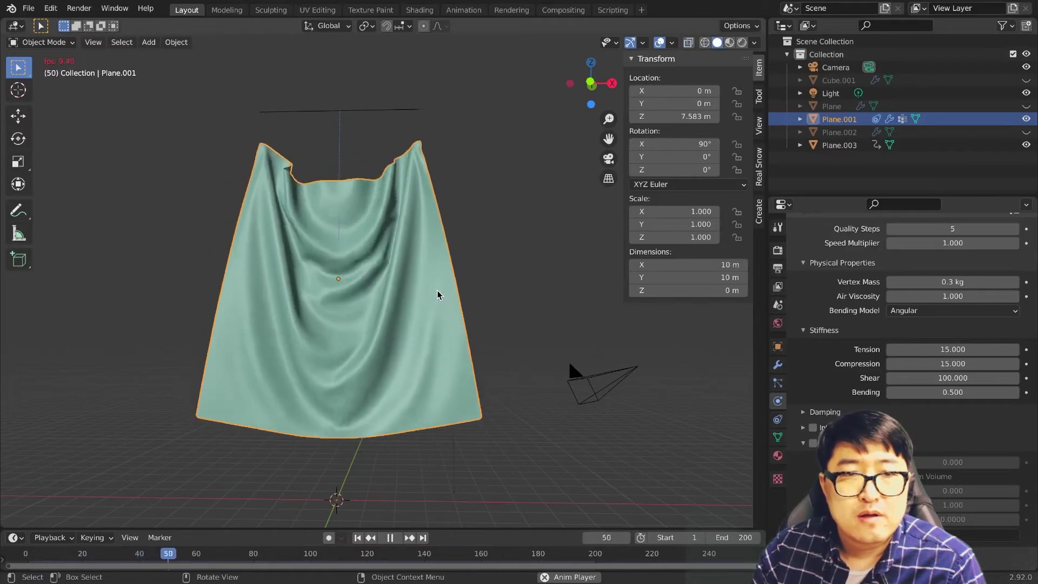
key(space)
Step: Inspect the V-shaped drape edge-on in wireframe, then return to solid shading
scroll(385, 274, up, 1)
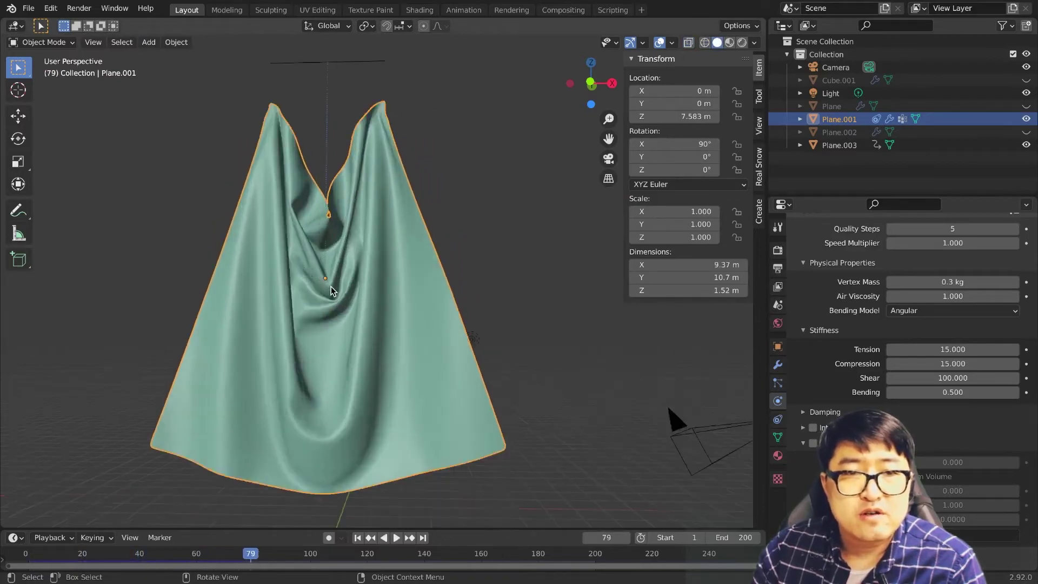
scroll(331, 287, up, 2)
click(705, 43)
scroll(301, 258, up, 2)
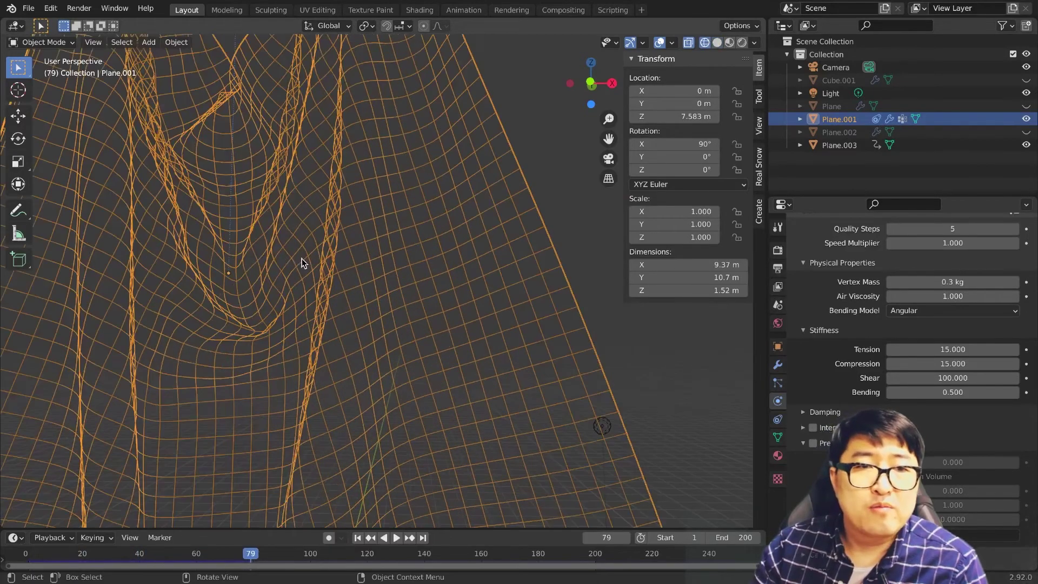
scroll(300, 254, up, 2)
scroll(328, 365, down, 1)
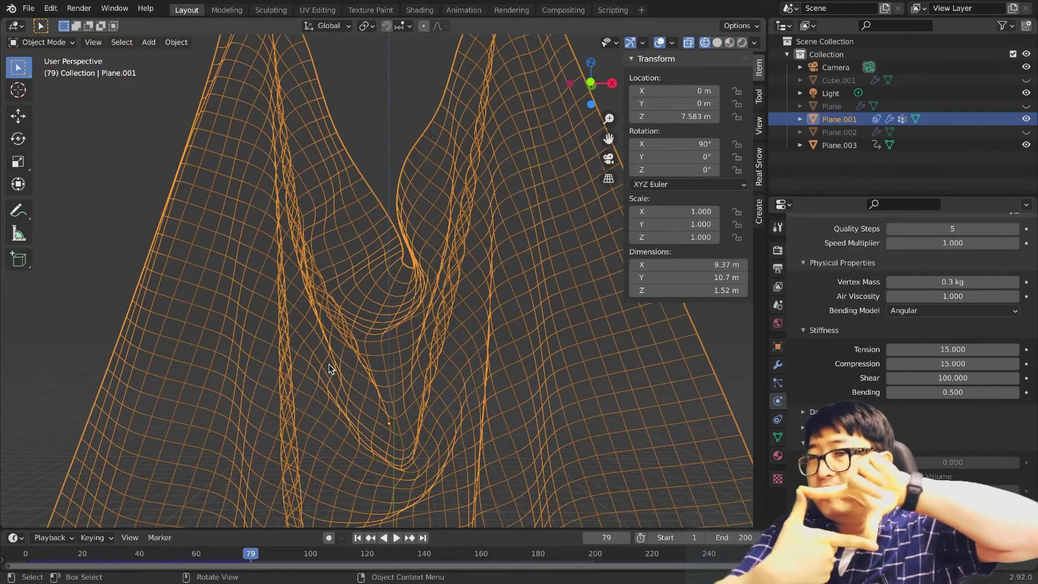
scroll(328, 365, down, 5)
mouse_move(339, 381)
middle_down()
mouse_move(273, 391)
mouse_move(252, 414)
mouse_move(352, 416)
mouse_move(584, 161)
middle_up()
click(717, 42)
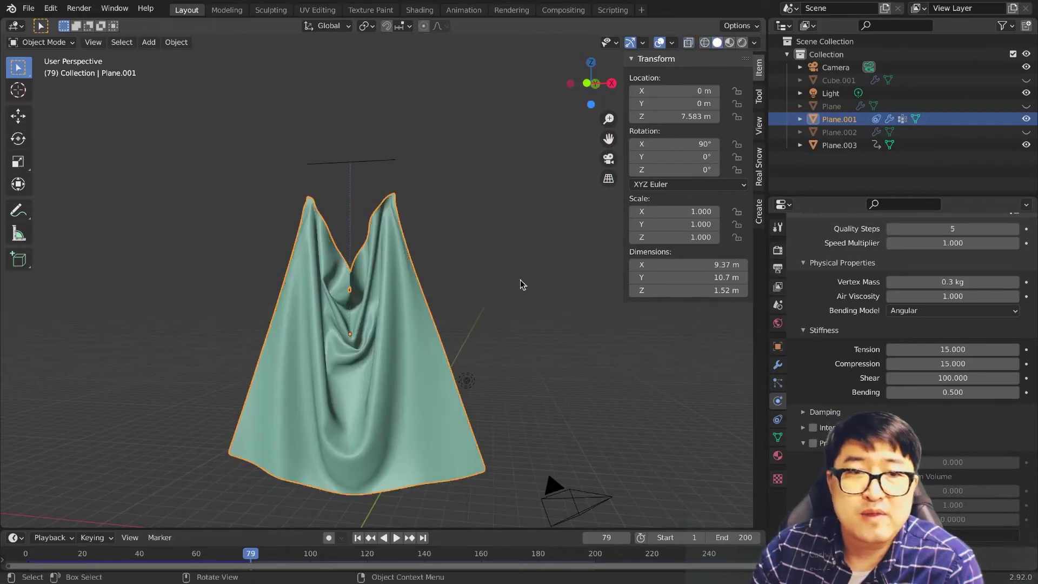
scroll(521, 282, up, 2)
scroll(892, 352, down, 5)
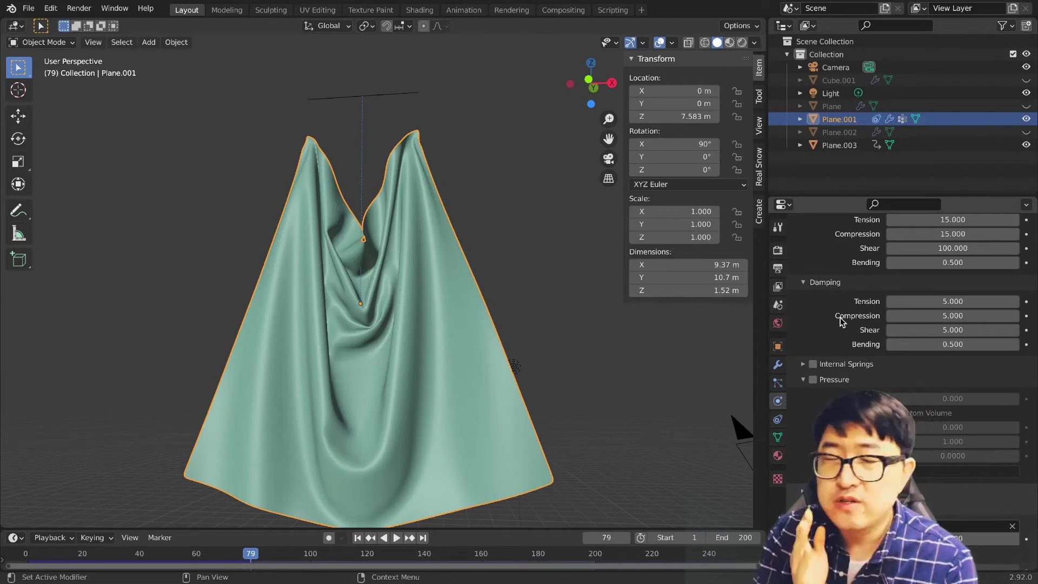
Step: Reset the shear stiffness back to 0
scroll(892, 314, down, 2)
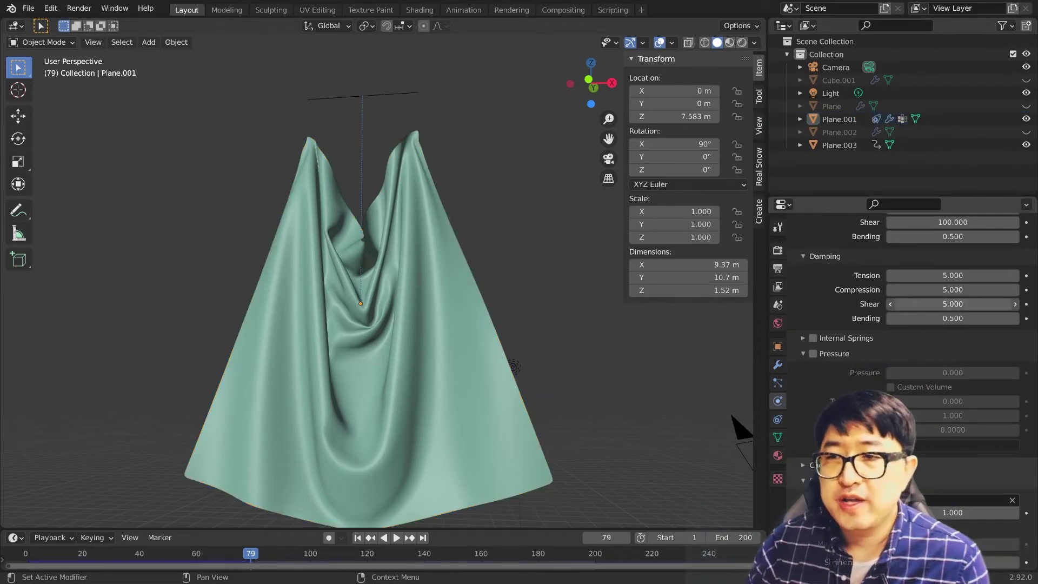
key(Return)
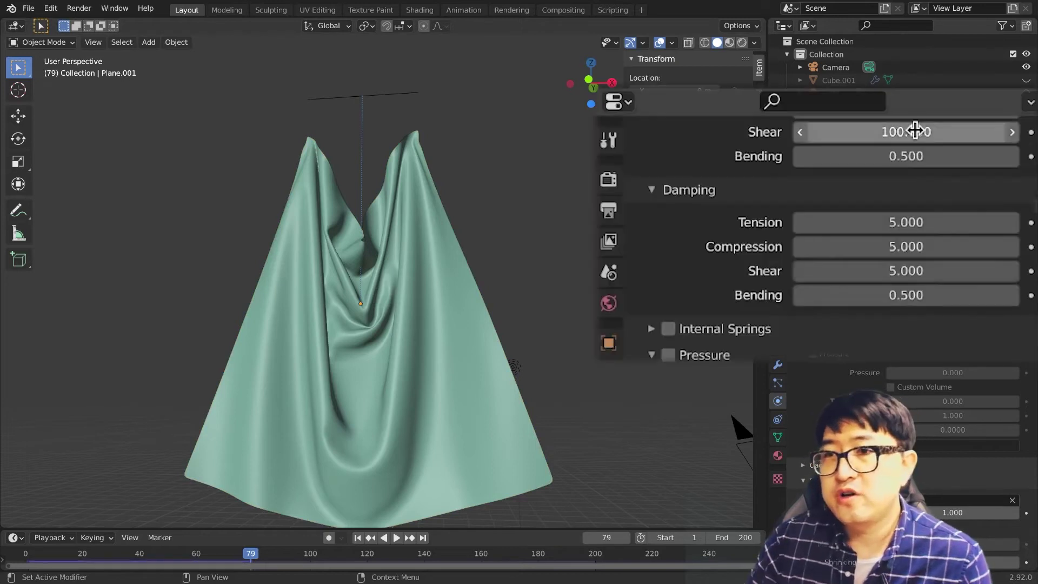
drag(958, 222, 919, 222)
Step: Set shear damping to 50 and replay the simulation, stopping at frame 43
click(923, 265)
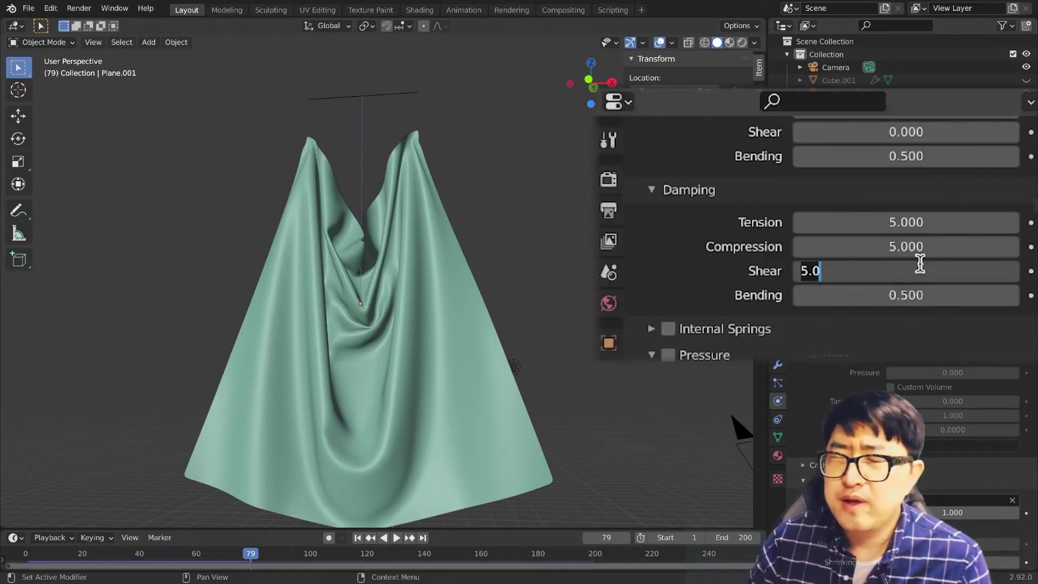
text(50)
key(Return)
key(shift+Left)
key(space)
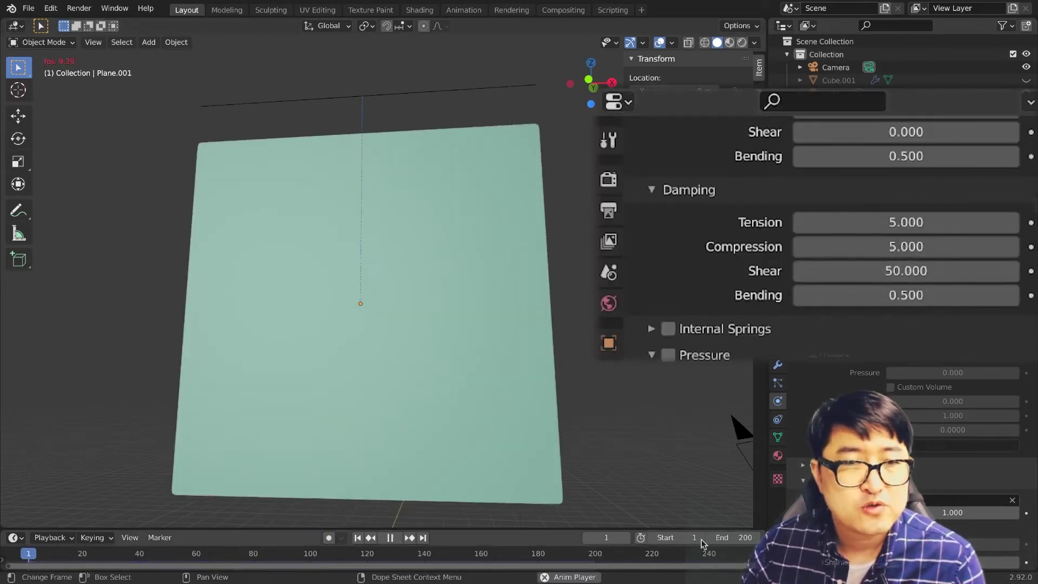
key(space)
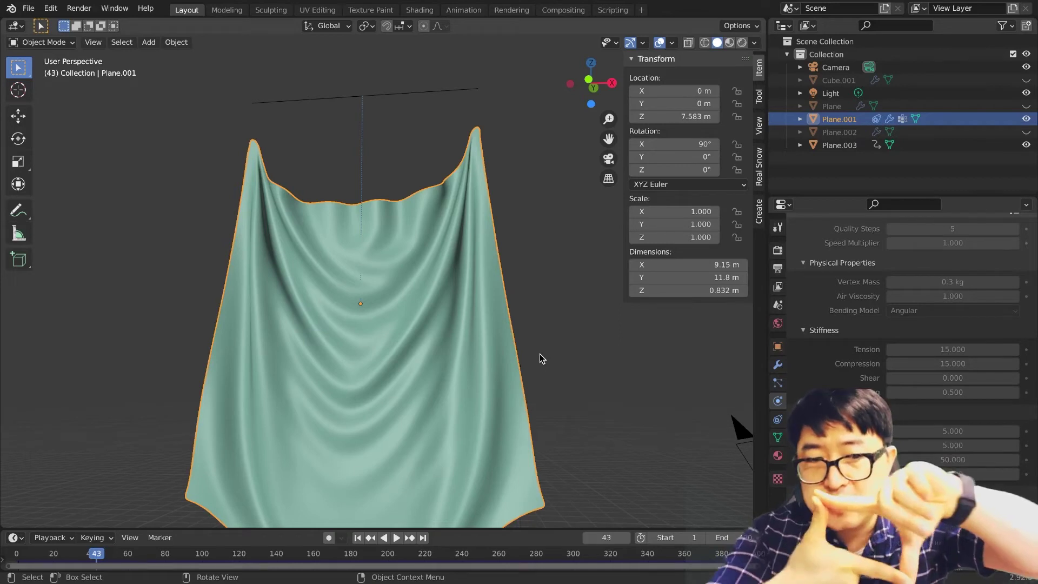
Step: Play the cloth sheet simulation further, then stop it
key(space)
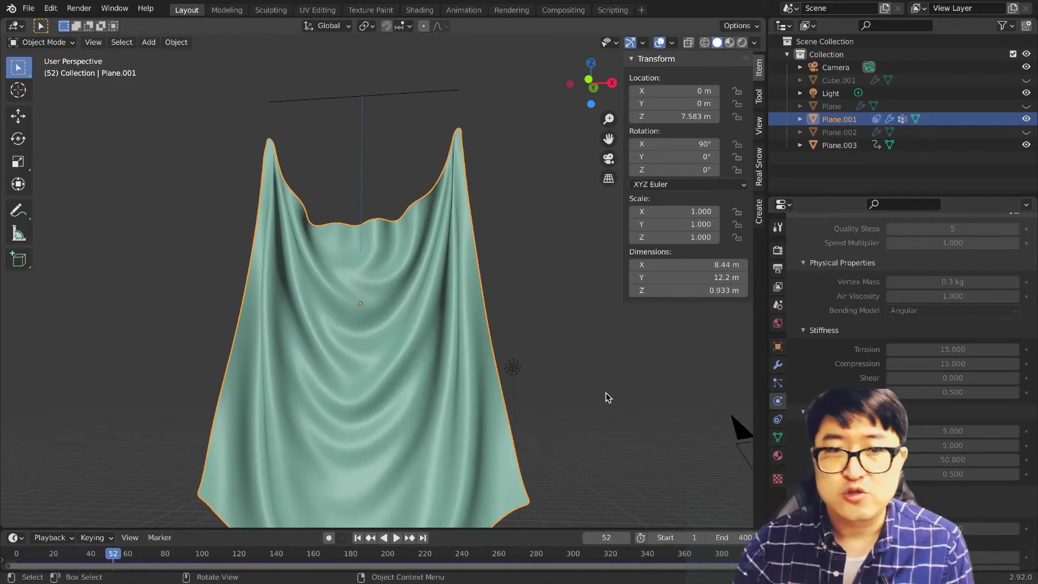
key(space)
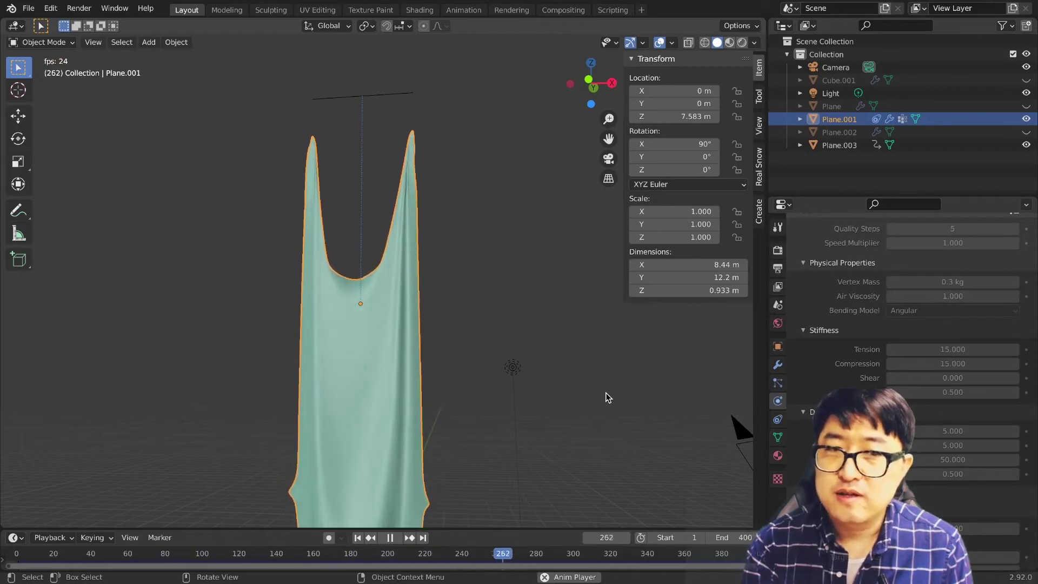
key(space)
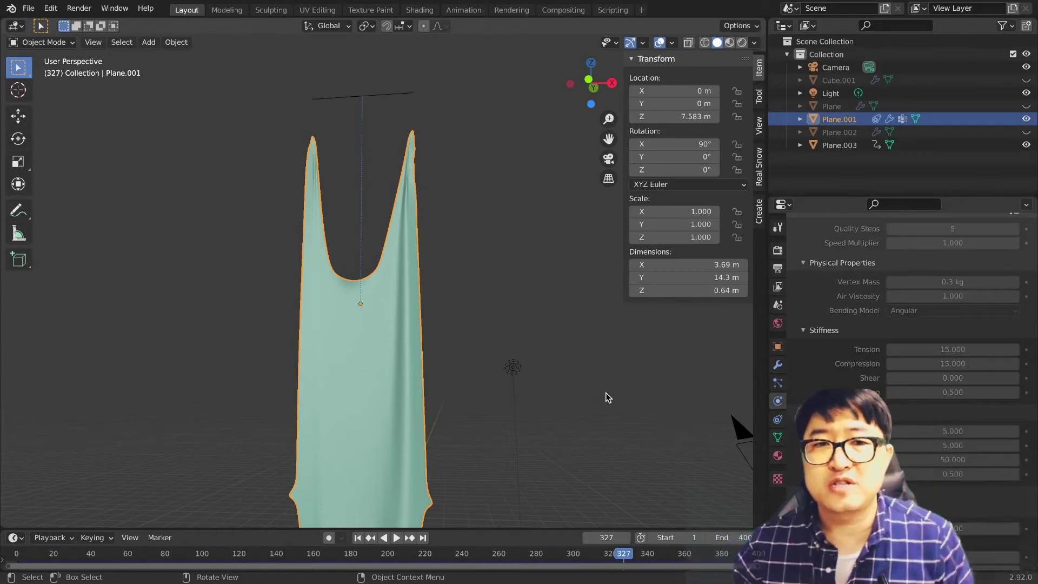
Step: Replay from the first frame in wireframe, zoom in, and collapse the Stiffness and Damping subpanels
key(shift+z)
key(shift+Left)
key(space)
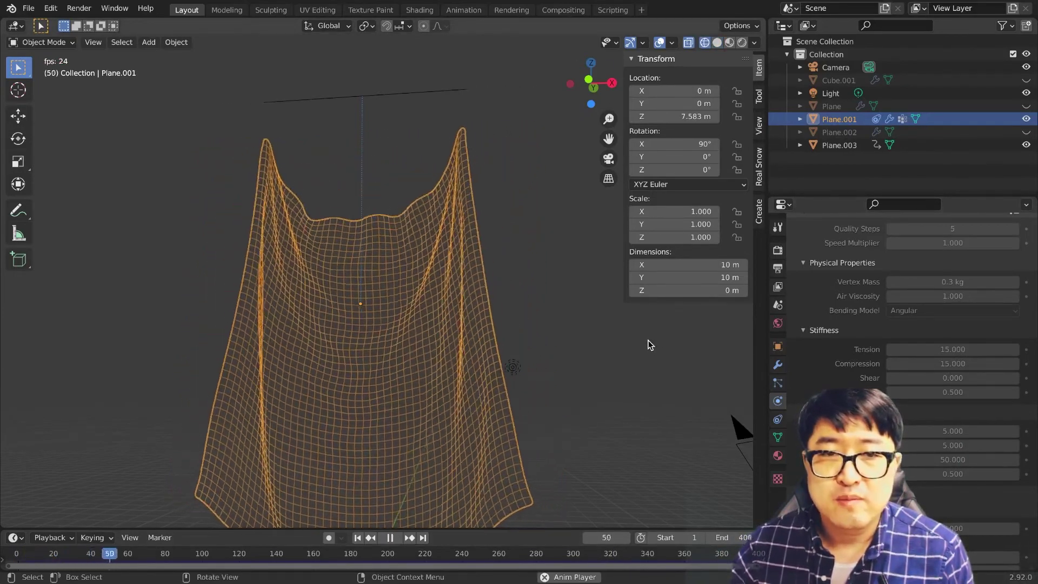
scroll(436, 345, up, 4)
scroll(450, 327, up, 4)
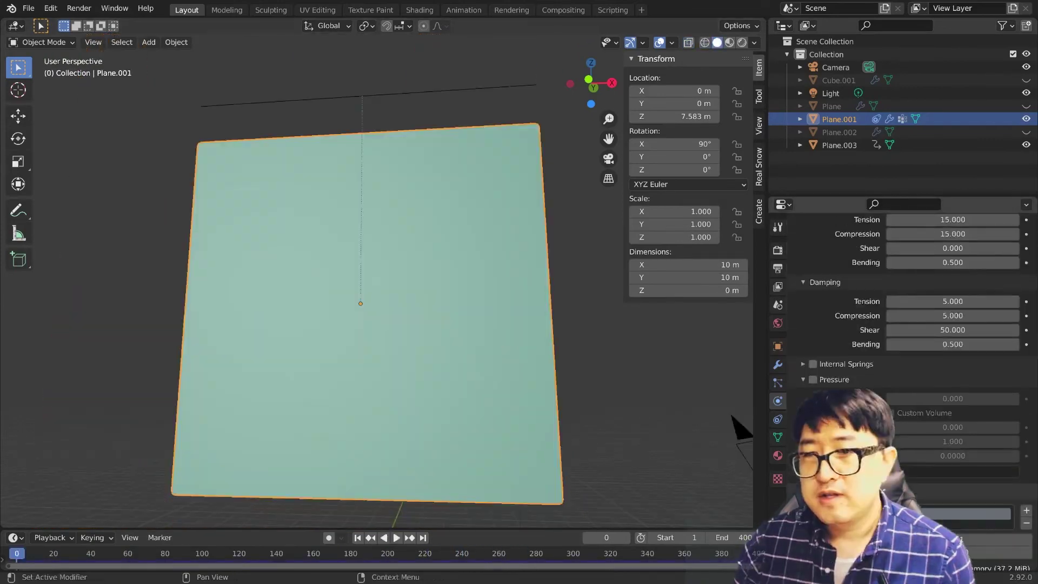
scroll(919, 352, up, 3)
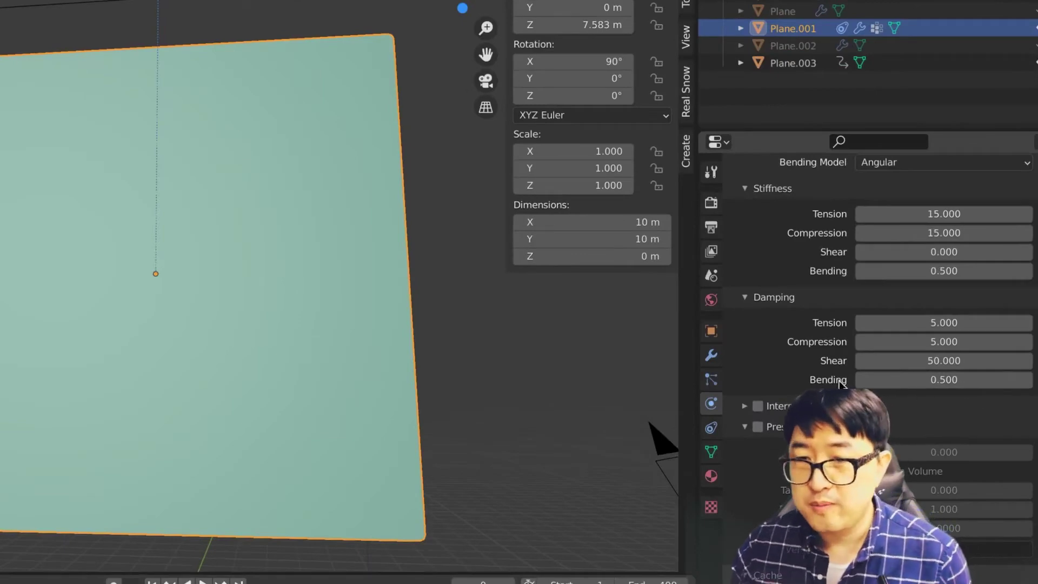
drag(811, 297, 811, 188)
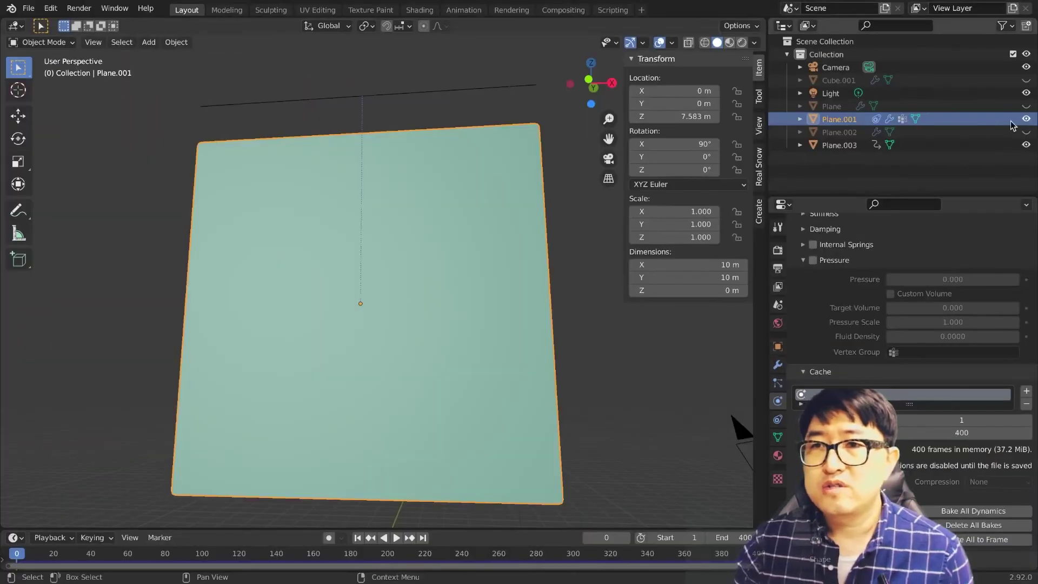
Step: Move the cube farther along X and subdivide its mesh with 5 cuts
scroll(790, 281, up, 3)
scroll(789, 281, up, 3)
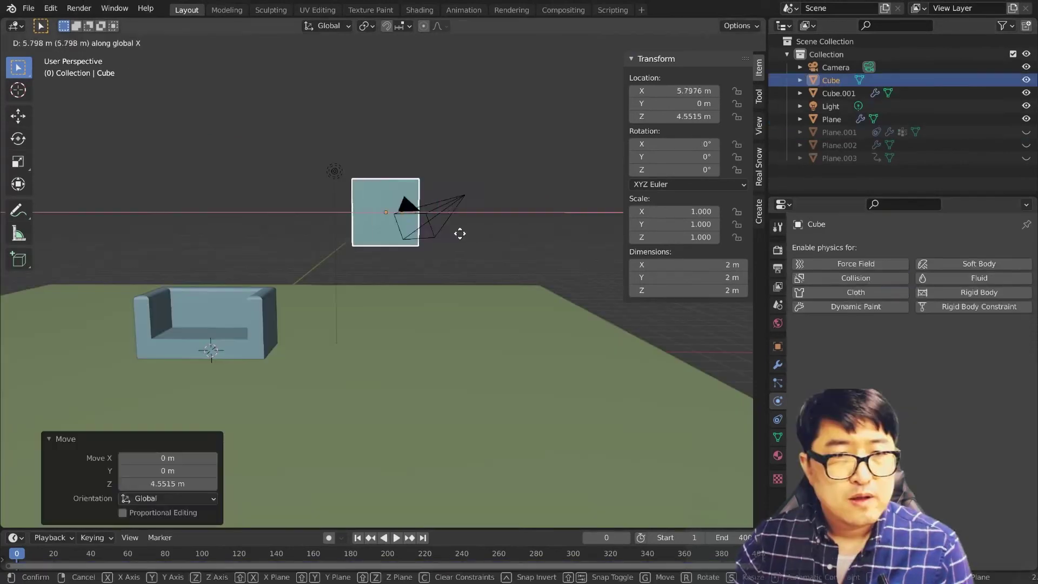
click(527, 233)
mouse_move(537, 292)
middle_down()
mouse_move(507, 298)
mouse_move(413, 271)
middle_up()
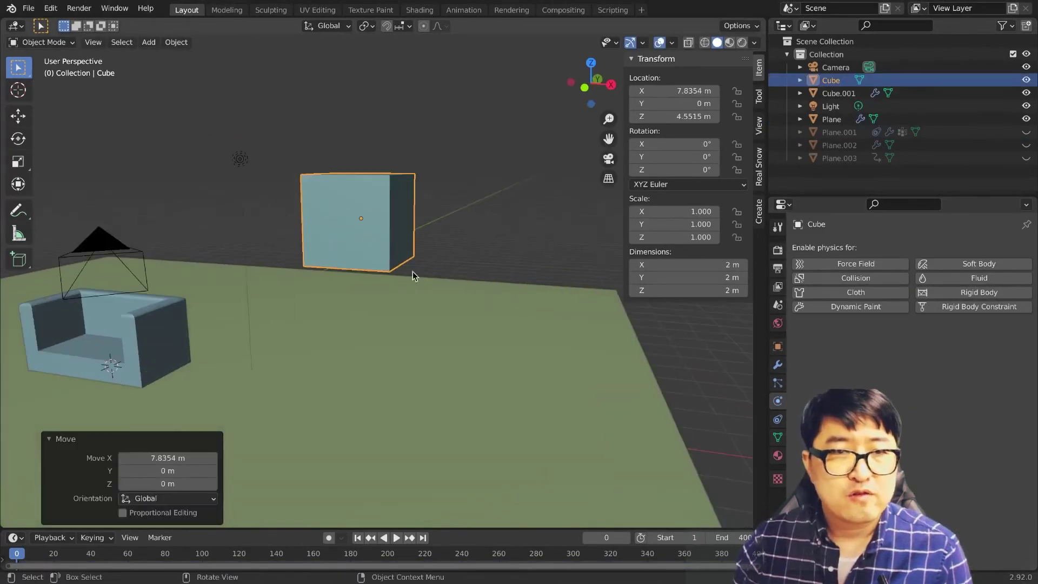
key(Tab)
right_click(371, 247)
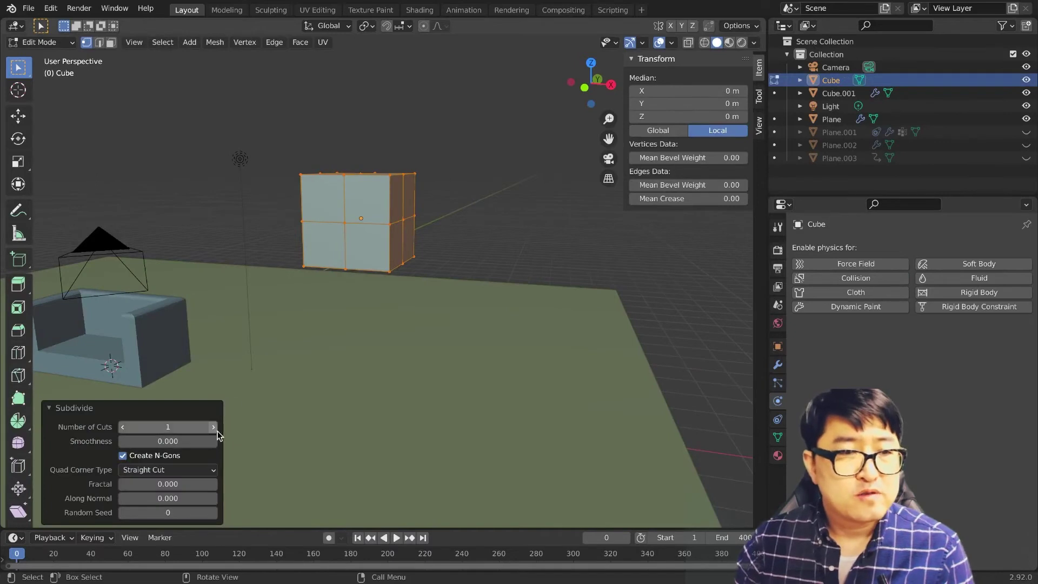
drag(120, 430, 130, 431)
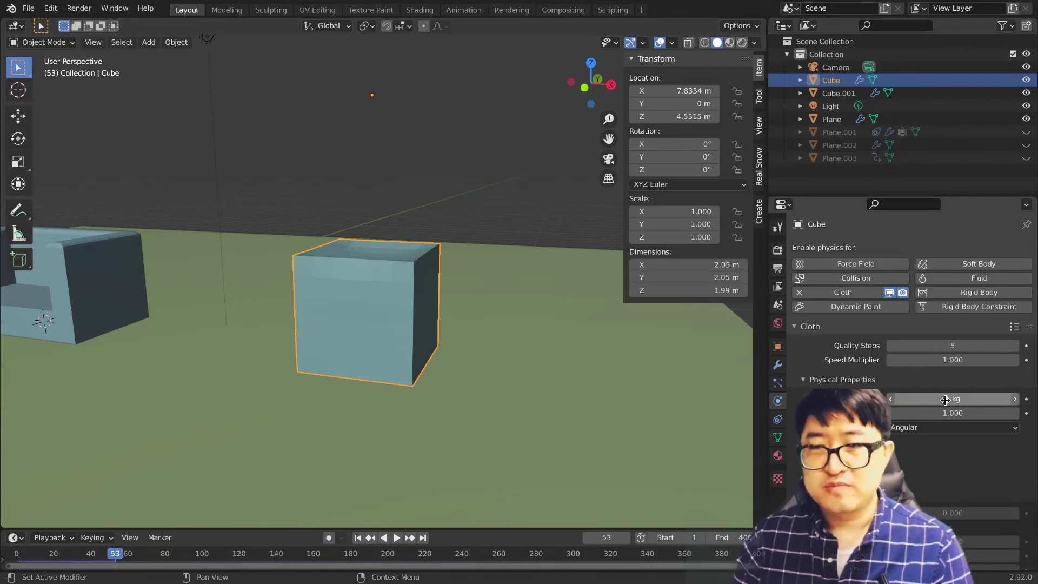
Step: Play the cube's cloth simulation, frame the collapsing cube, and restart from the first frame
key(space)
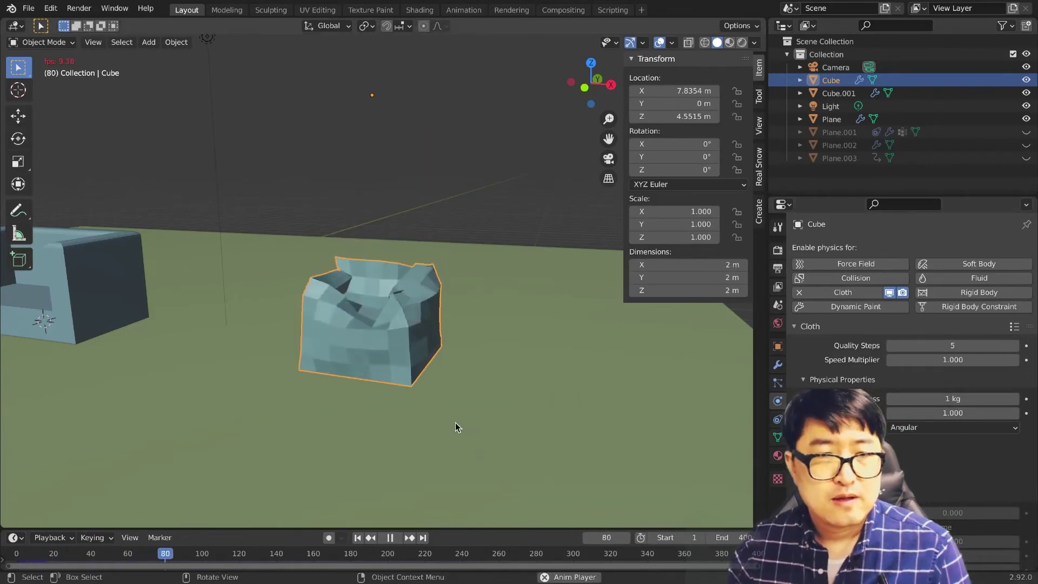
key(KP_Decimal)
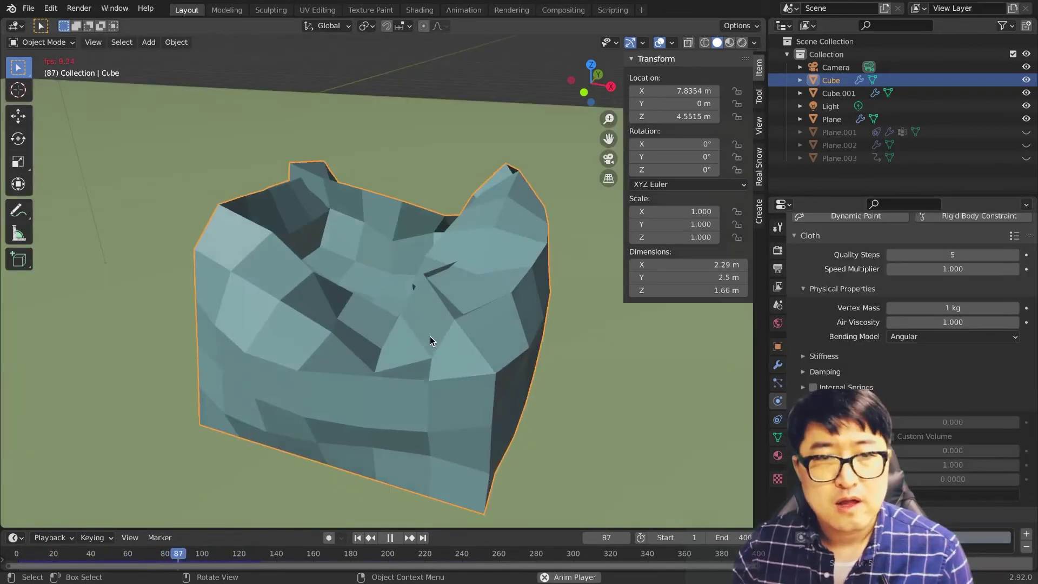
key(space)
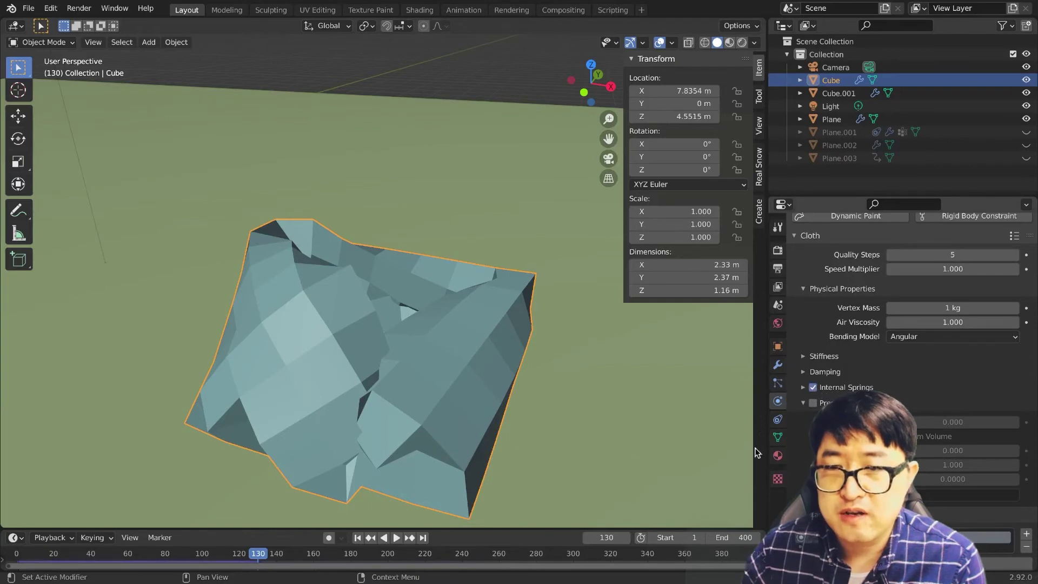
key(shift+Left)
key(space)
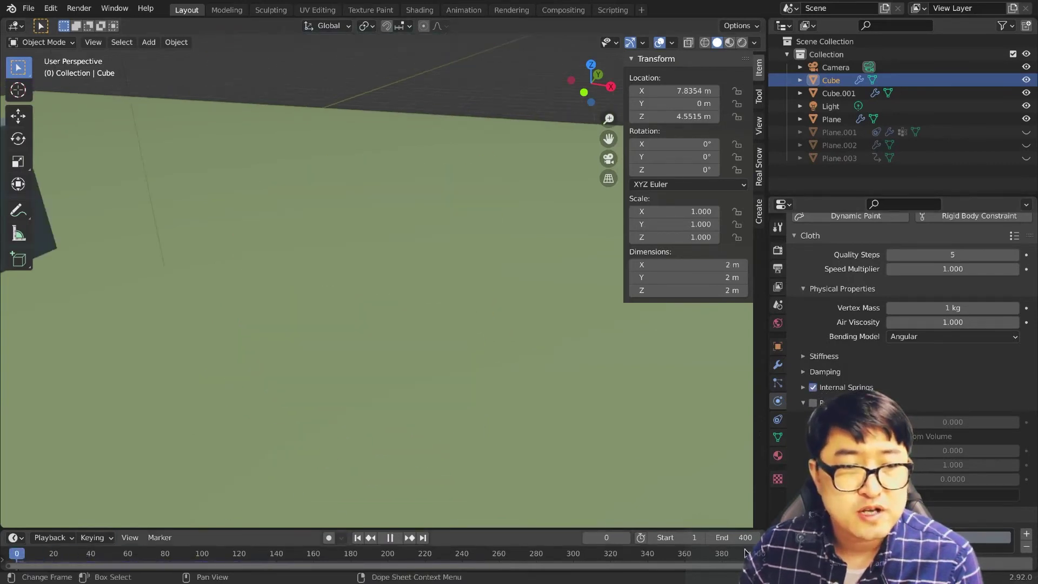
Step: Stop and rewind playback, expand Internal Springs, and widen the properties area
scroll(573, 378, down, 3)
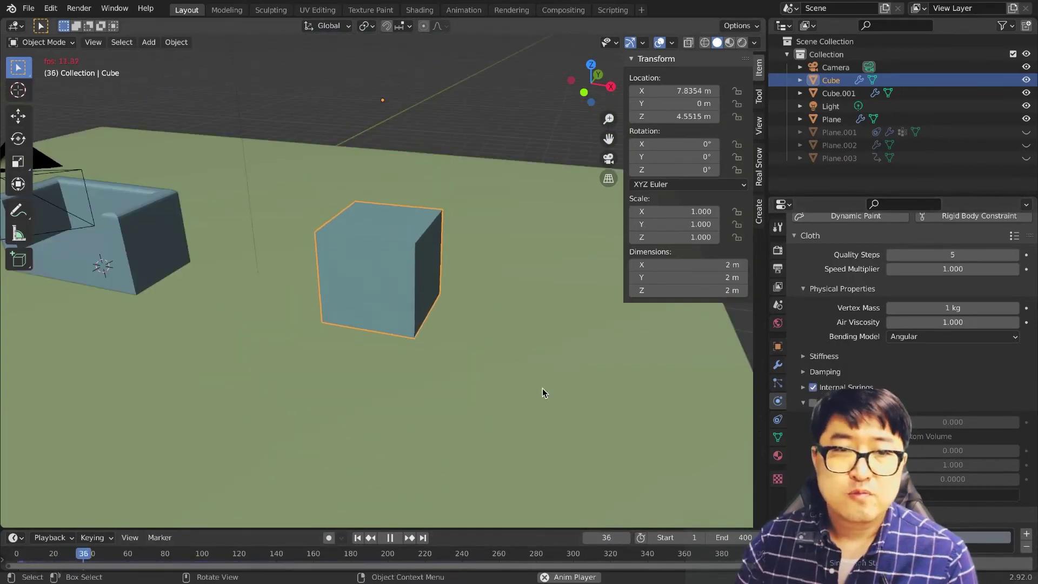
key(space)
key(shift+Left)
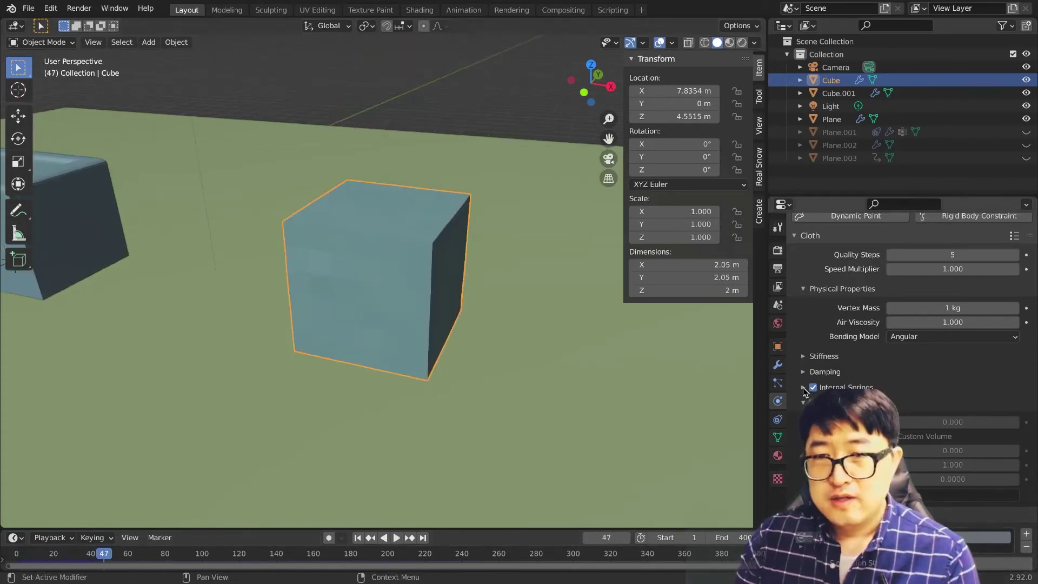
click(803, 388)
scroll(806, 390, down, 2)
scroll(914, 389, down, 2)
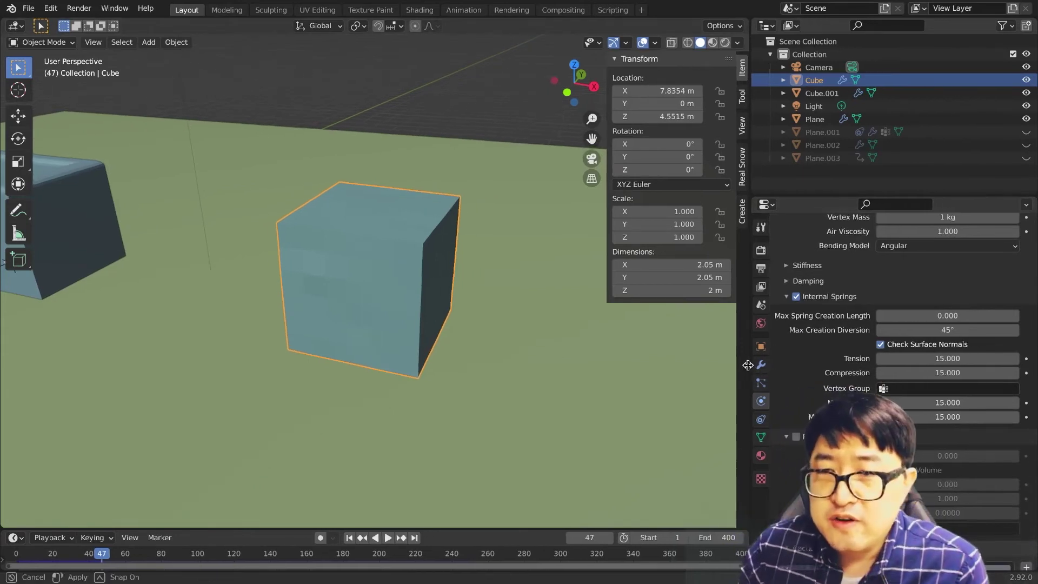
drag(767, 366, 729, 363)
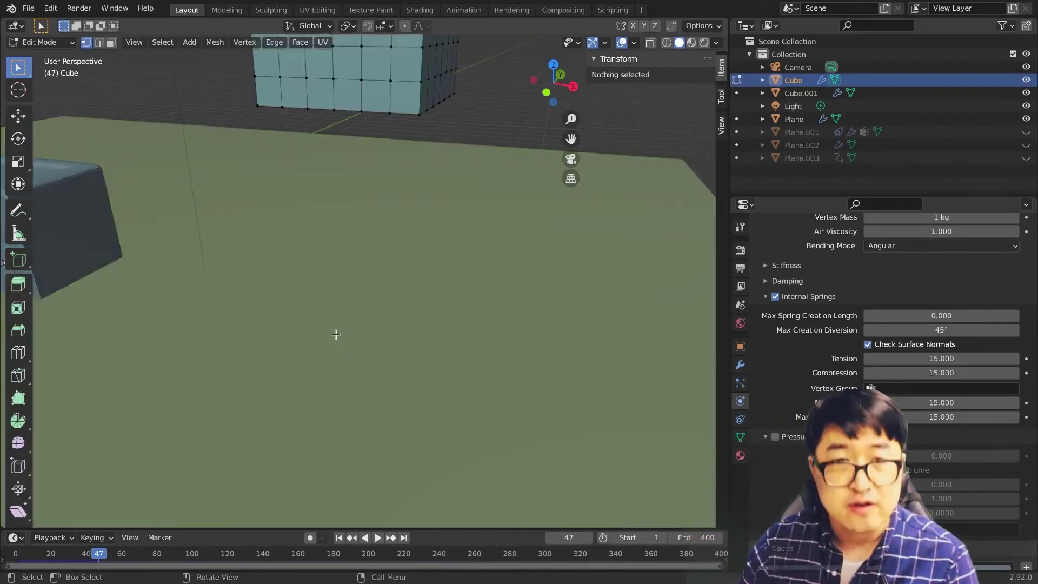
Step: Select all of the wedge's vertices and subdivide them with 20 cuts
middle_drag(392, 266, 371, 233)
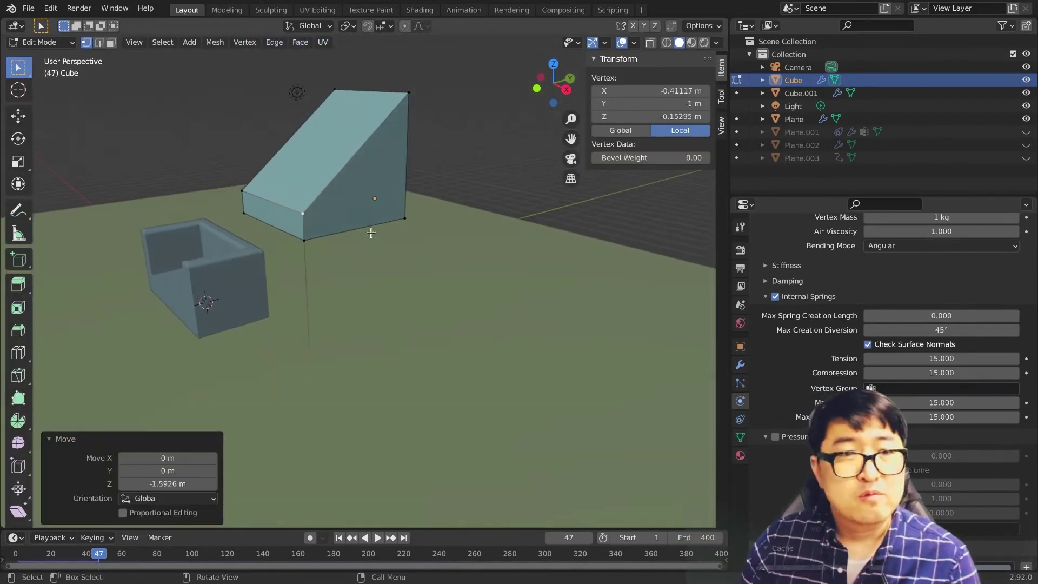
key(a)
right_click(352, 188)
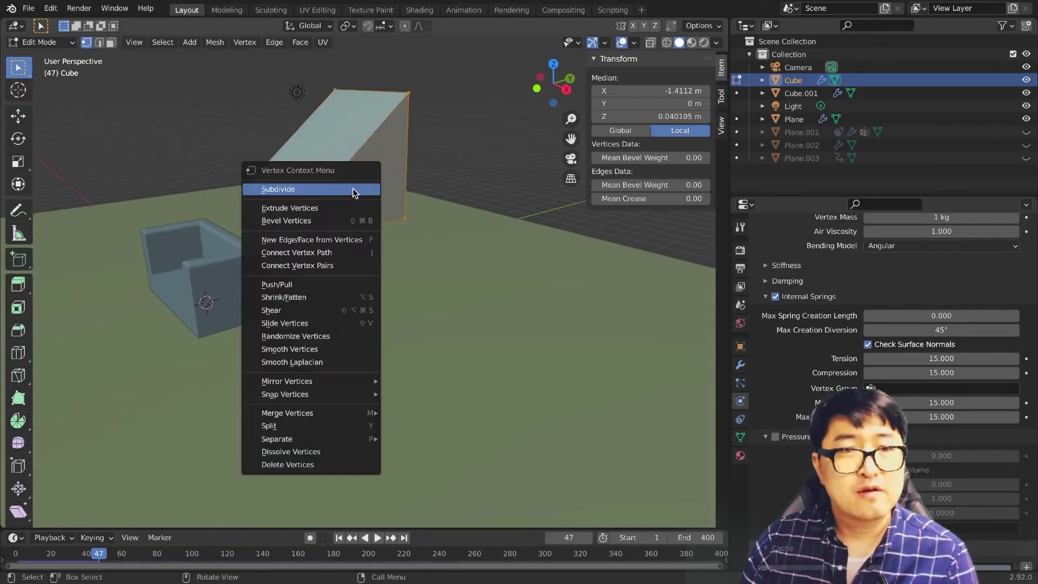
click(352, 190)
text(20)
key(Return)
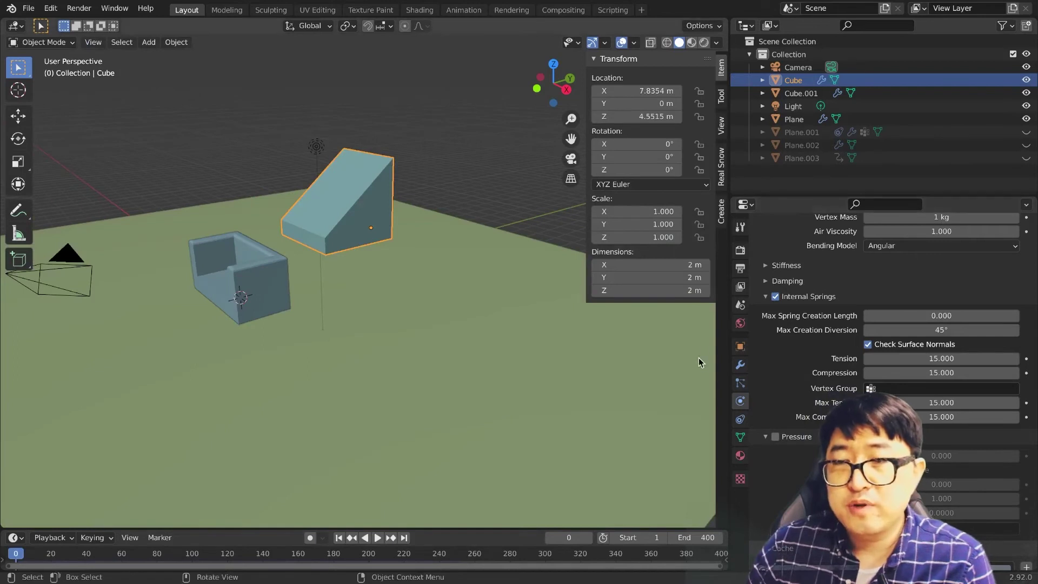
scroll(798, 351, up, 4)
scroll(831, 366, up, 4)
Step: Play the wedge's cloth fall from a lower view, then stop it
scroll(831, 365, down, 4)
key(space)
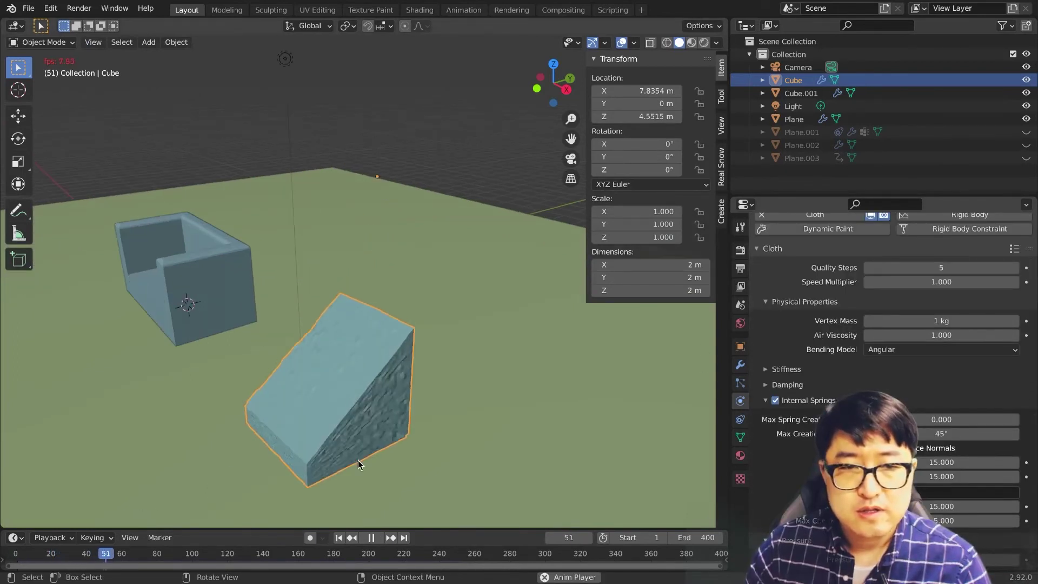
middle_drag(359, 464, 335, 454)
key(space)
scroll(345, 462, up, 2)
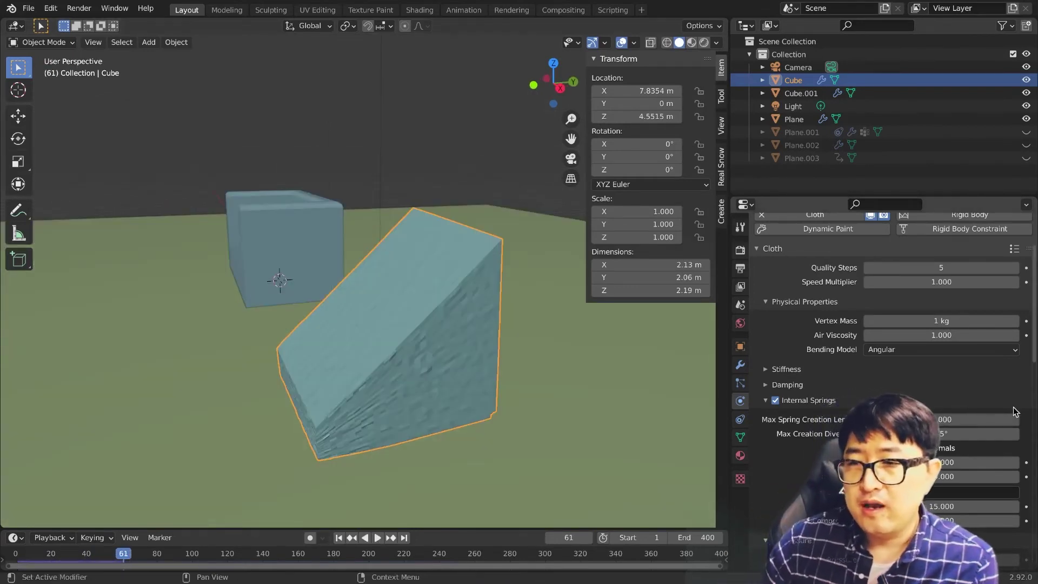
Step: Replay the wedge simulation from the first frame and underline the speed multiplier with a green note
key(shift+Left)
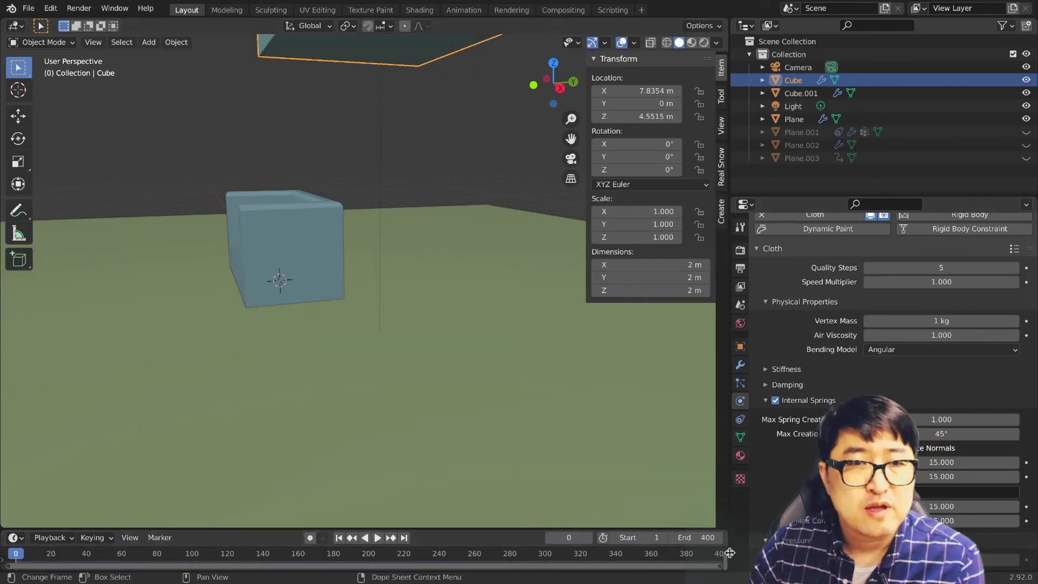
key(space)
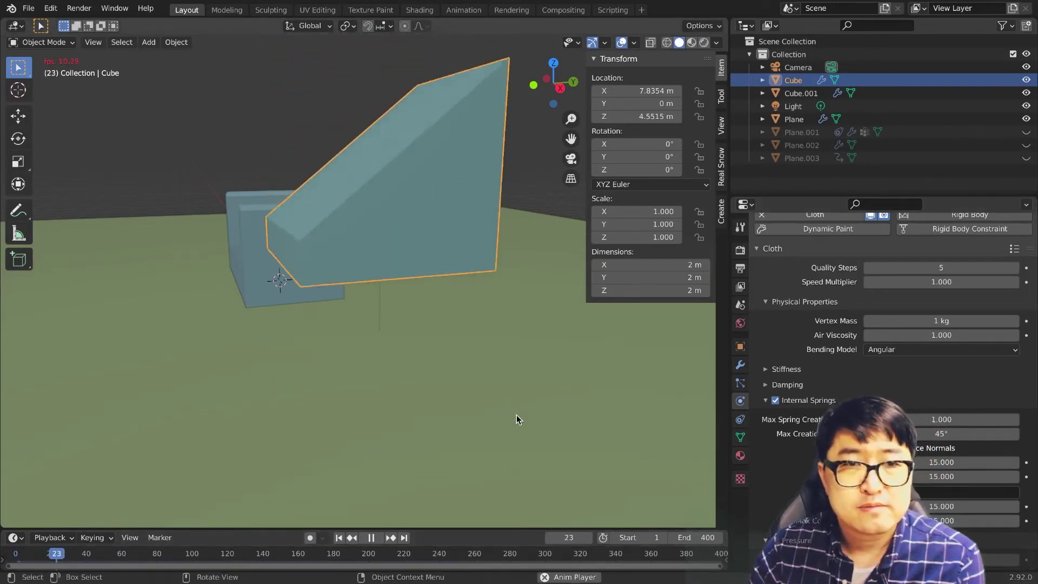
mouse_move(519, 408)
middle_down()
mouse_move(394, 382)
mouse_move(376, 358)
middle_up()
key(Escape)
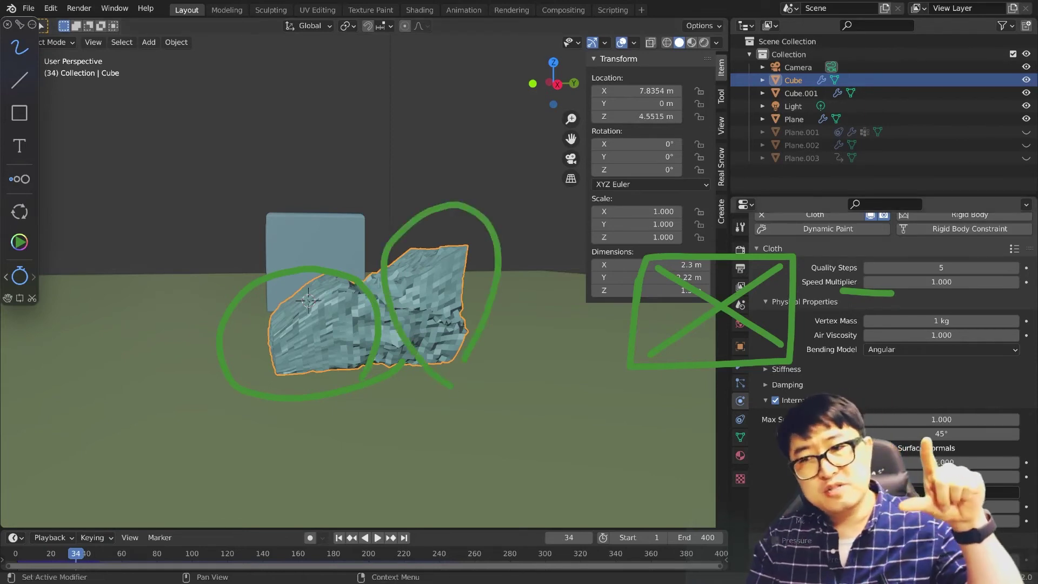
drag(505, 285, 243, 277)
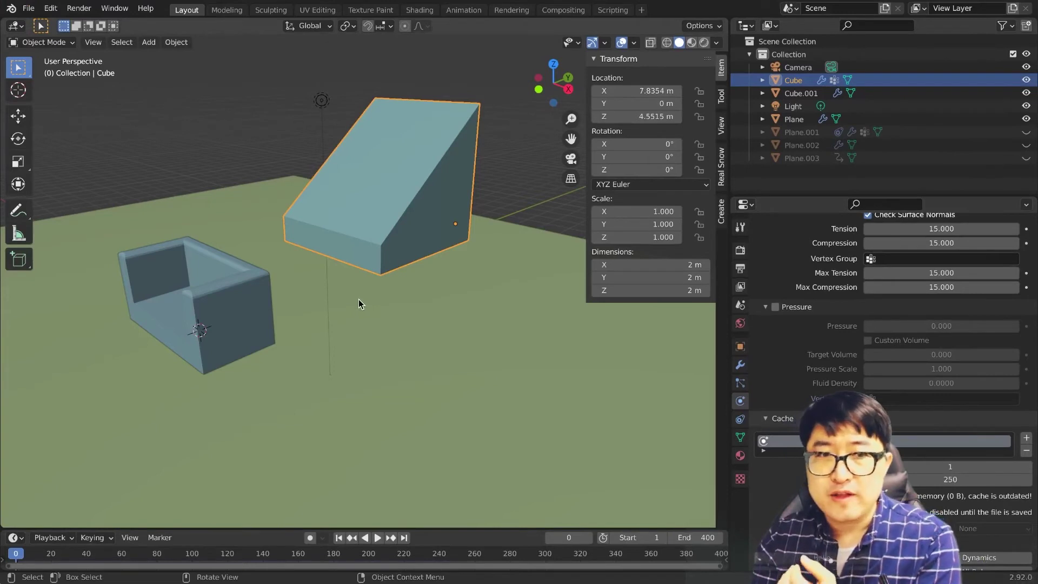
Step: Enable Pressure on the cloth cube and replay the simulation from the first frame
scroll(825, 327, up, 4)
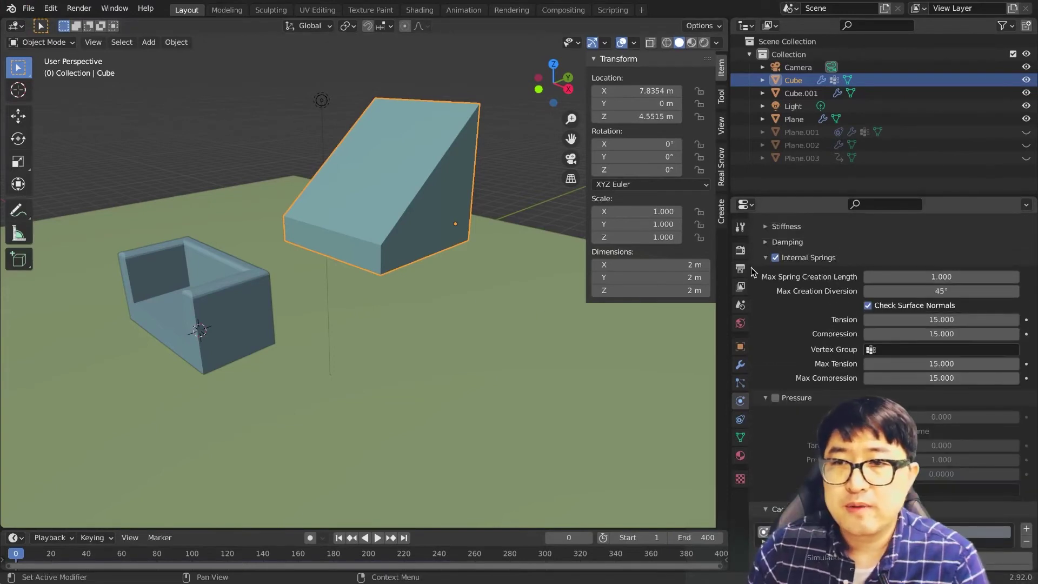
key(space)
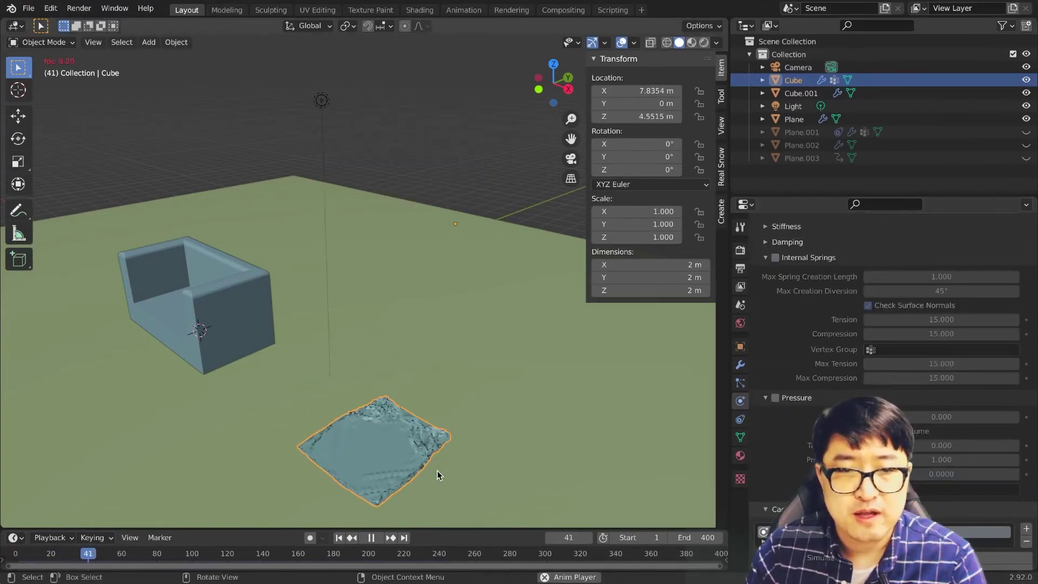
middle_drag(437, 476, 154, 510)
key(space)
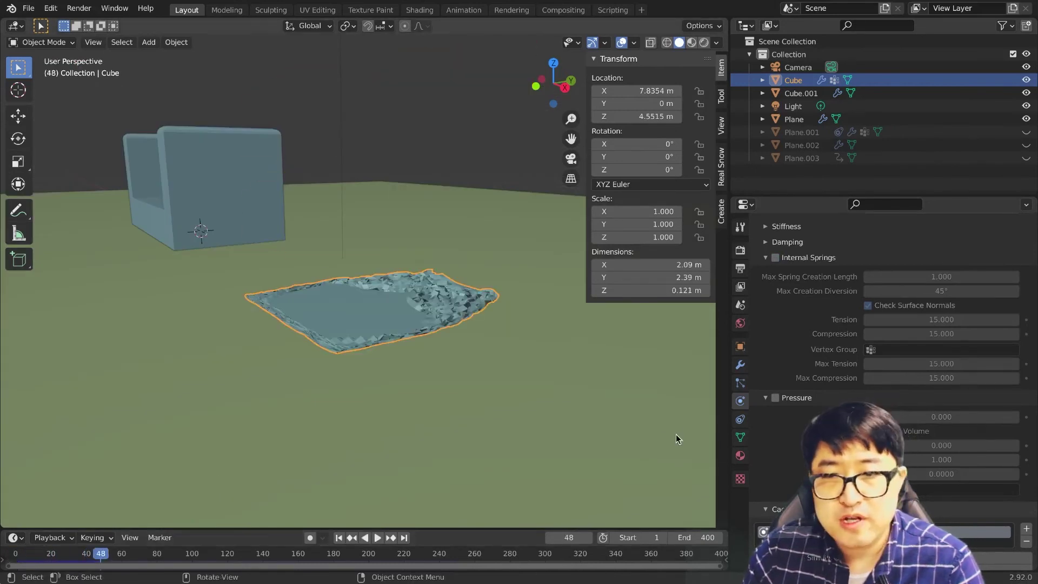
click(775, 398)
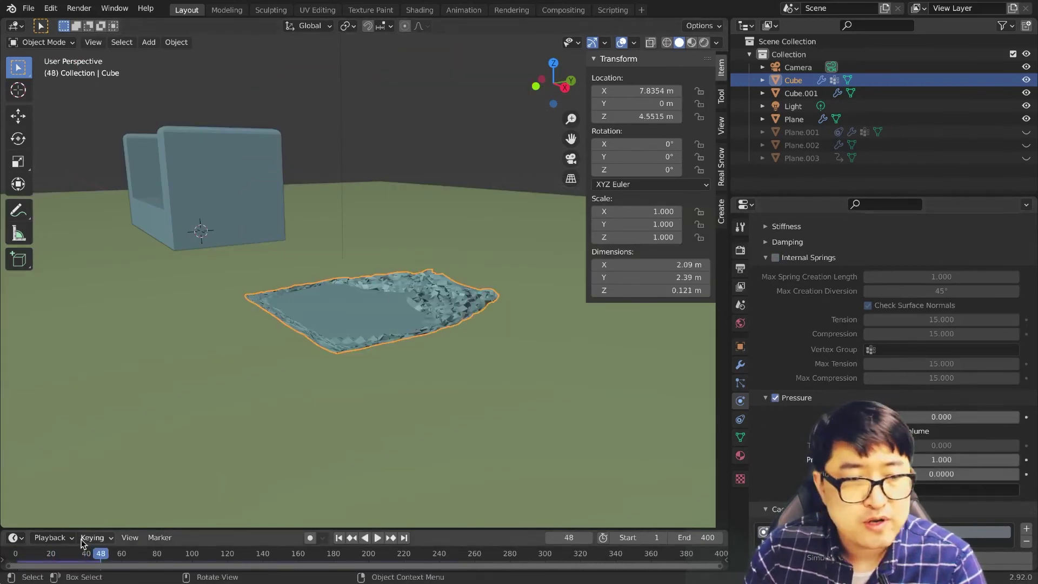
key(shift+Left)
key(space)
key(space)
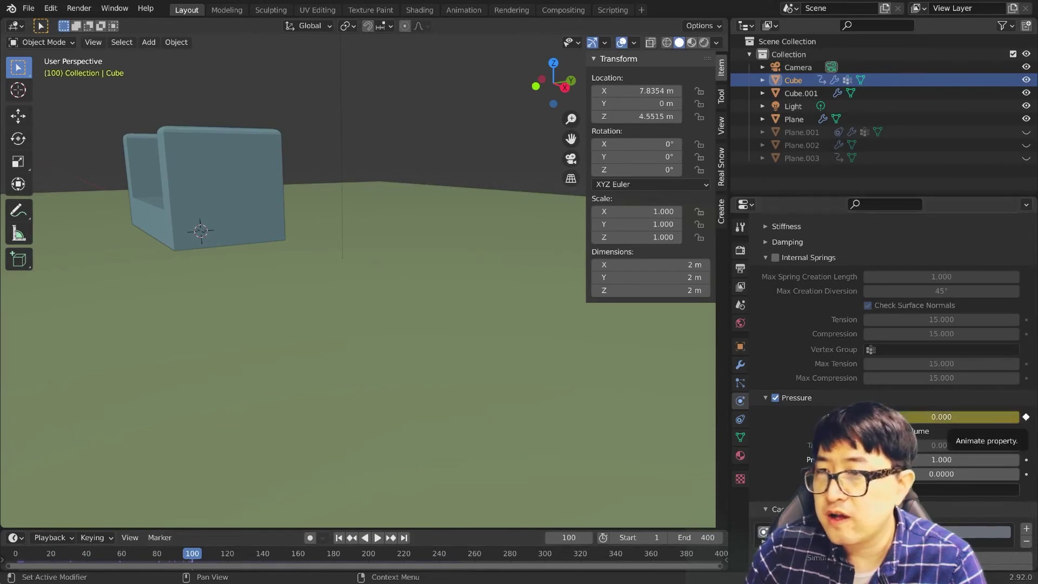
Step: Stop the simulation around frame 160 for the Pressure 10 key, then replay from the start
key(space)
click(277, 560)
drag(292, 564, 296, 564)
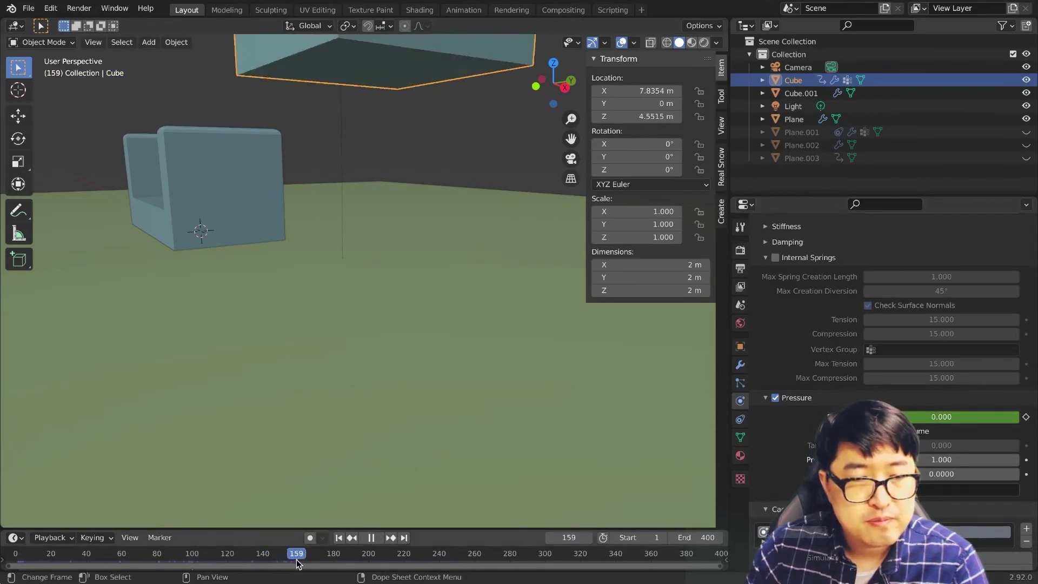
key(space)
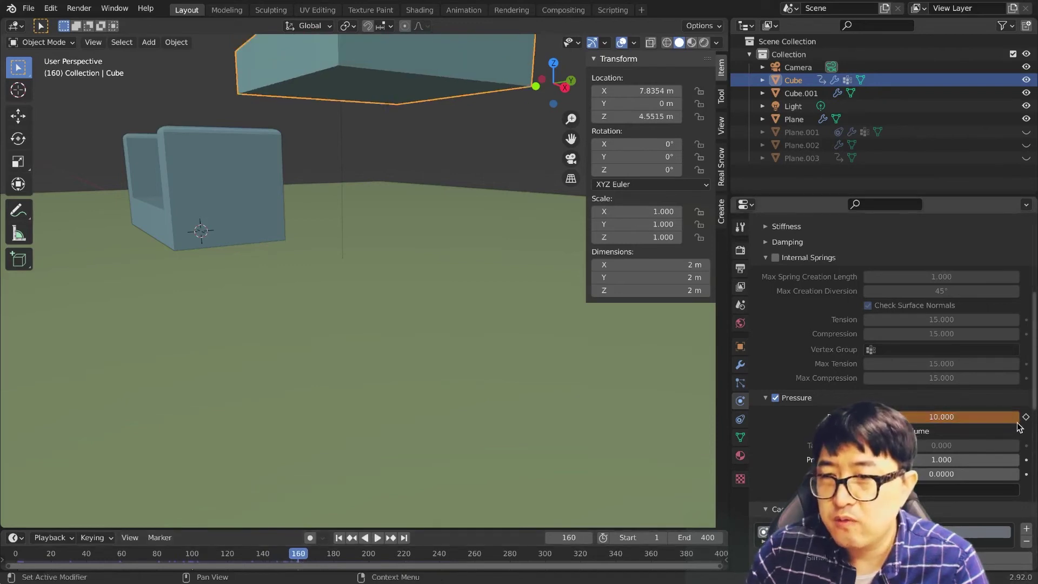
key(shift+Left)
key(space)
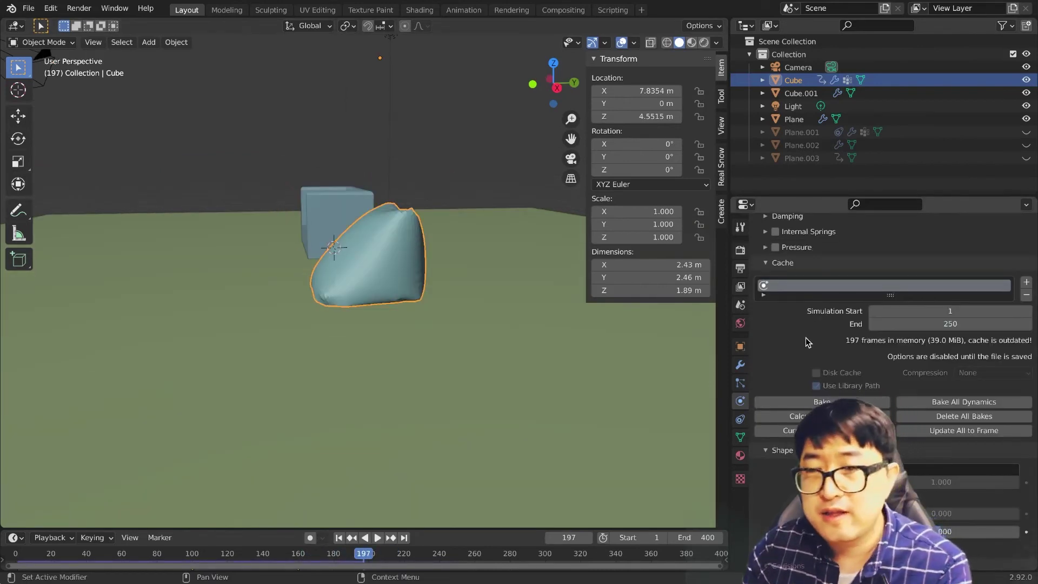
Step: Collapse the Cache panel and review the cloth Shape settings
scroll(805, 341, down, 2)
scroll(809, 348, up, 2)
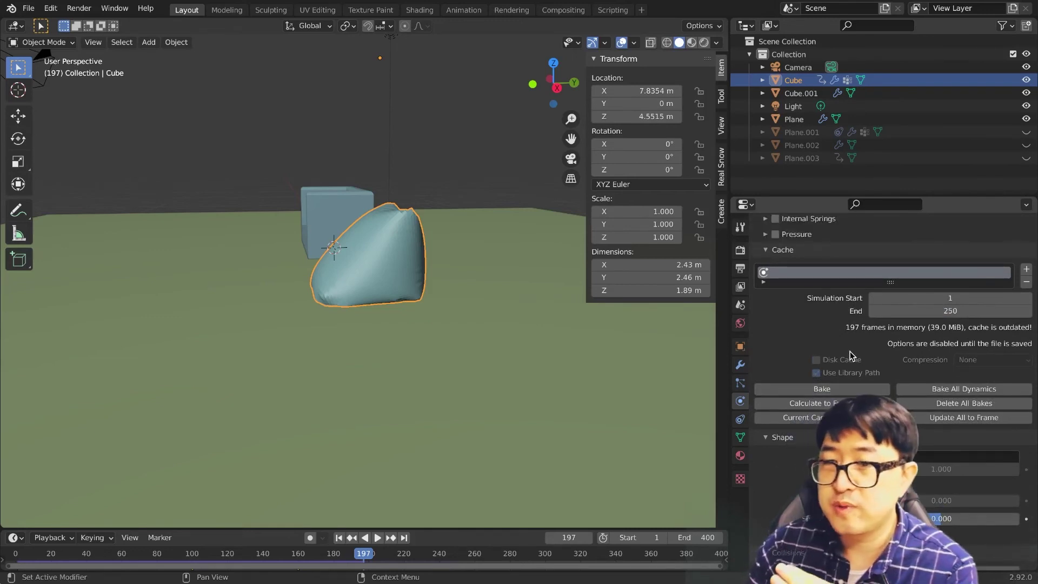
click(766, 252)
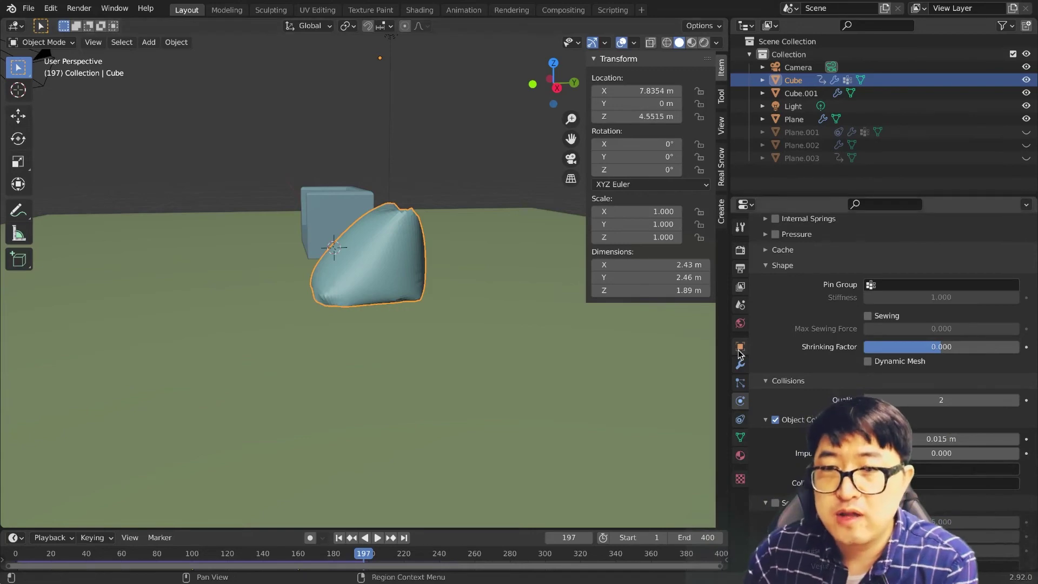
scroll(919, 389, down, 1)
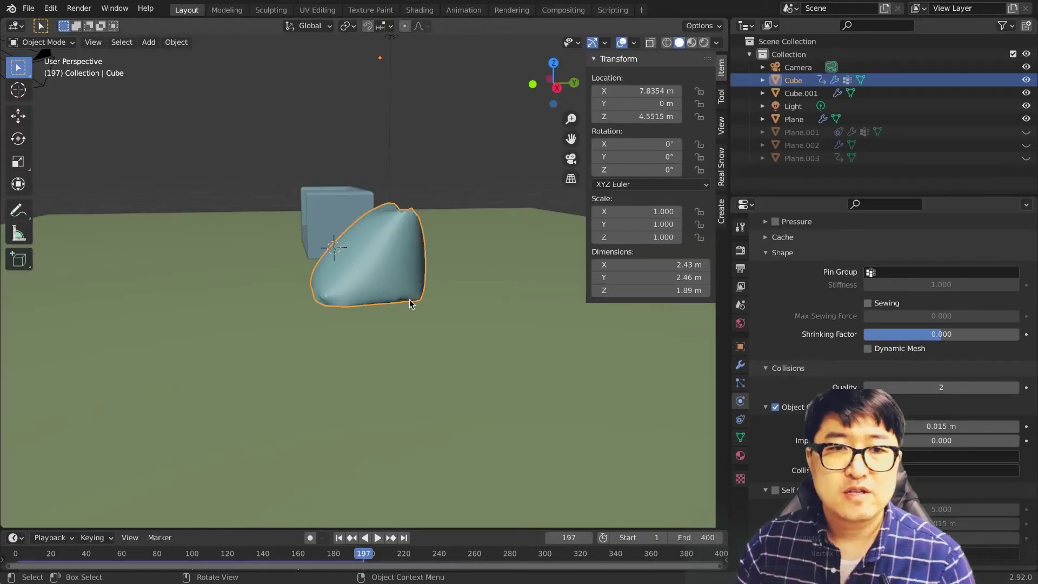
Step: Delete the inflated cloth cube from the scene
key(x)
click(391, 275)
key(shift+a)
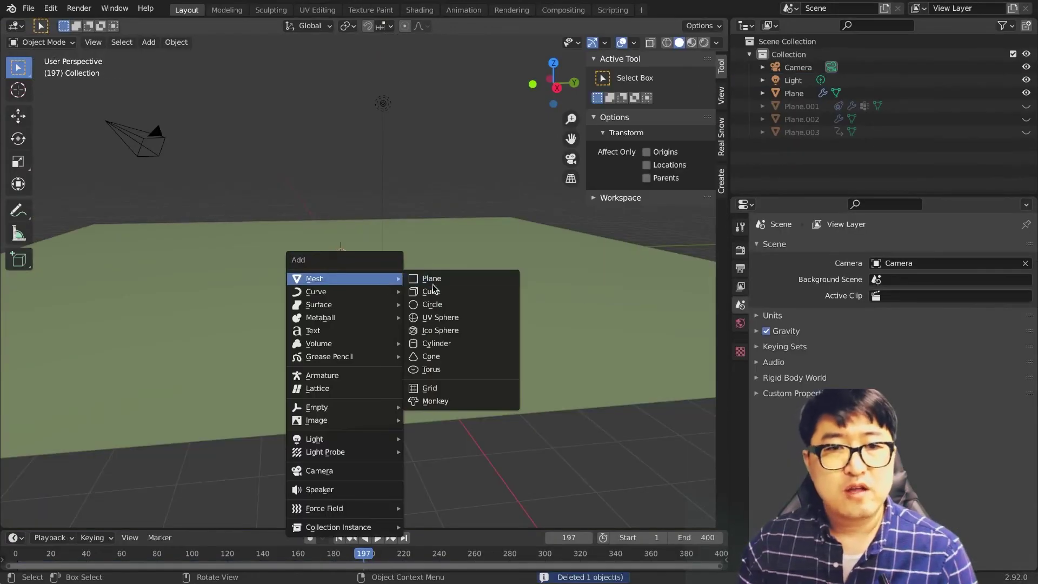
Step: Add a new cube and raise it 4.02 m along Z
click(433, 287)
middle_drag(433, 300, 391, 307)
key(g)
key(z)
click(362, 216)
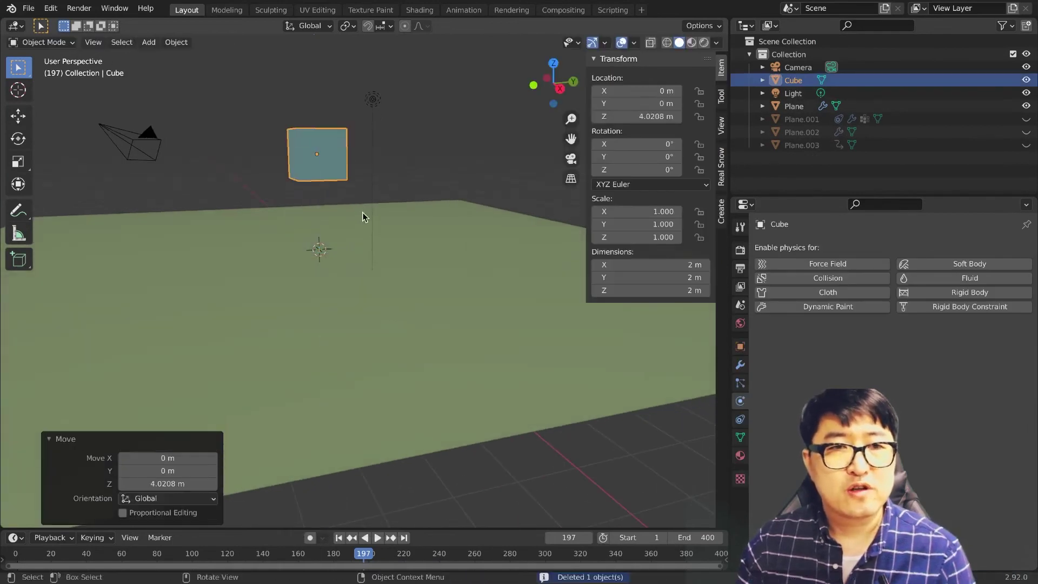
mouse_move(362, 216)
middle_down()
mouse_move(405, 195)
mouse_move(436, 292)
middle_up()
Step: In Edit Mode, delete only the cube's faces, keeping its edges
key(Tab)
scroll(383, 266, up, 2)
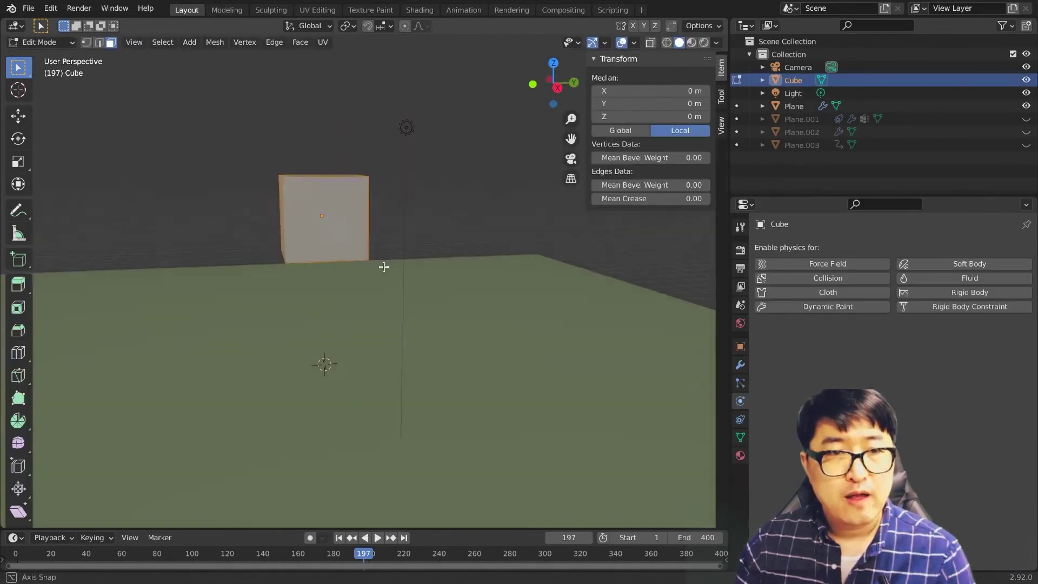
mouse_move(383, 267)
middle_down()
mouse_move(310, 215)
mouse_move(280, 227)
mouse_move(290, 239)
middle_up()
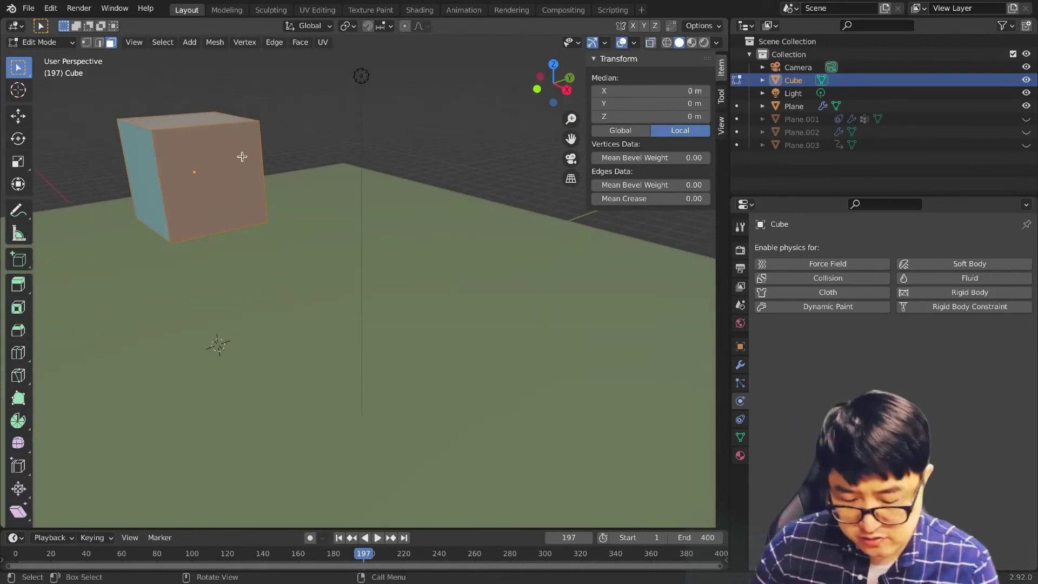
key(x)
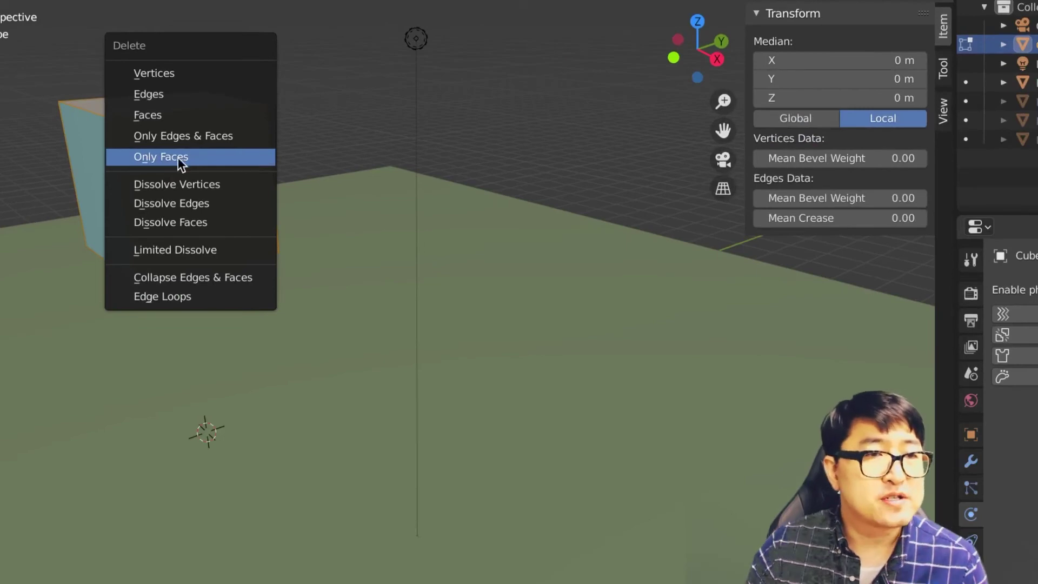
click(182, 158)
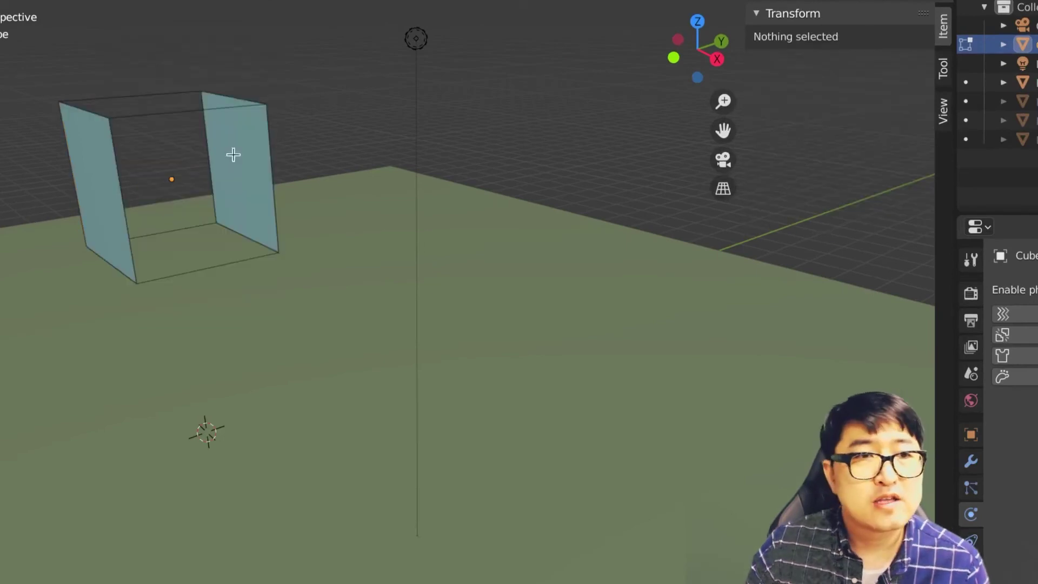
Step: Select the two remaining opposite wall faces and subdivide them
mouse_move(236, 286)
middle_down()
mouse_move(220, 266)
mouse_move(316, 290)
middle_up()
scroll(216, 267, down, 3)
scroll(178, 254, up, 3)
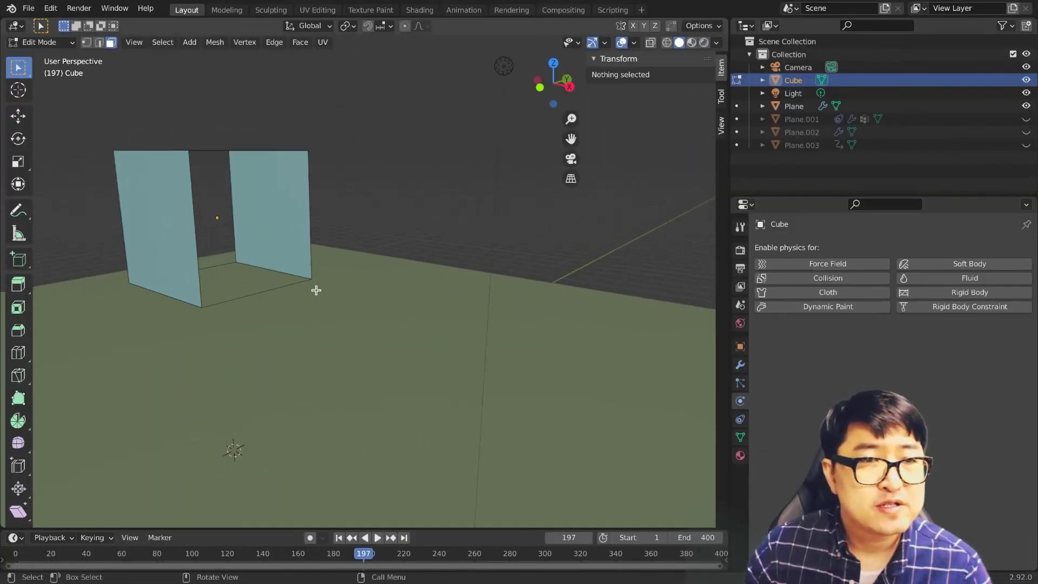
click(167, 227)
shift+click(283, 223)
right_click(271, 188)
click(271, 188)
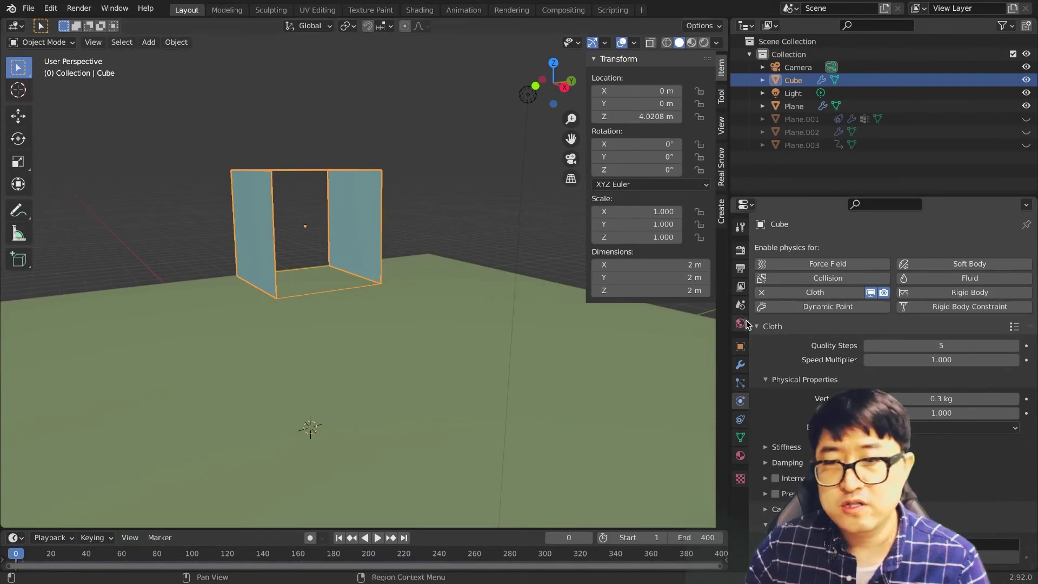
Step: Enable Sewing in the cloth Shape settings and test-play the simulation
scroll(889, 368, down, 3)
scroll(889, 369, down, 8)
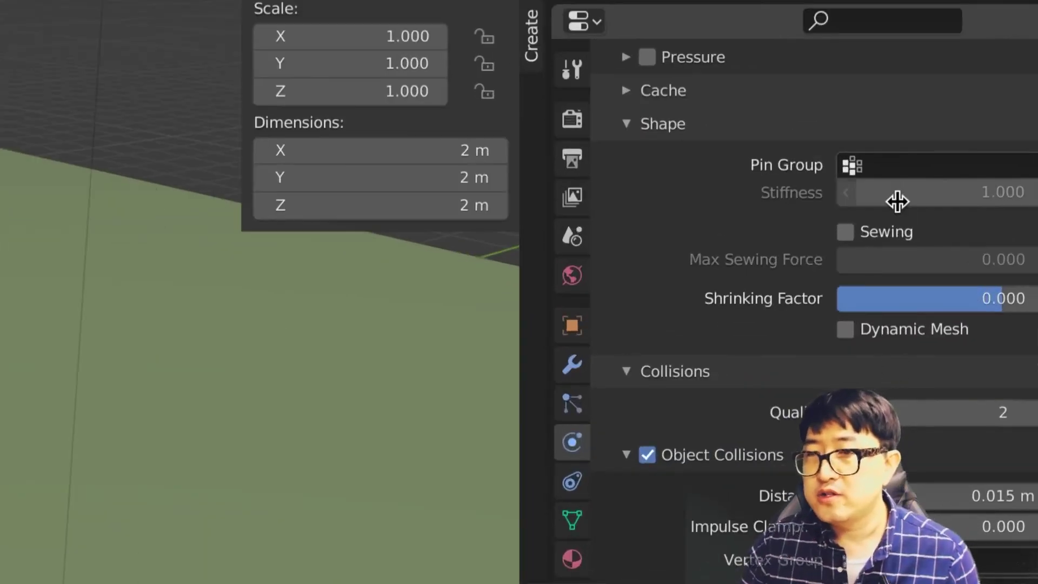
click(871, 255)
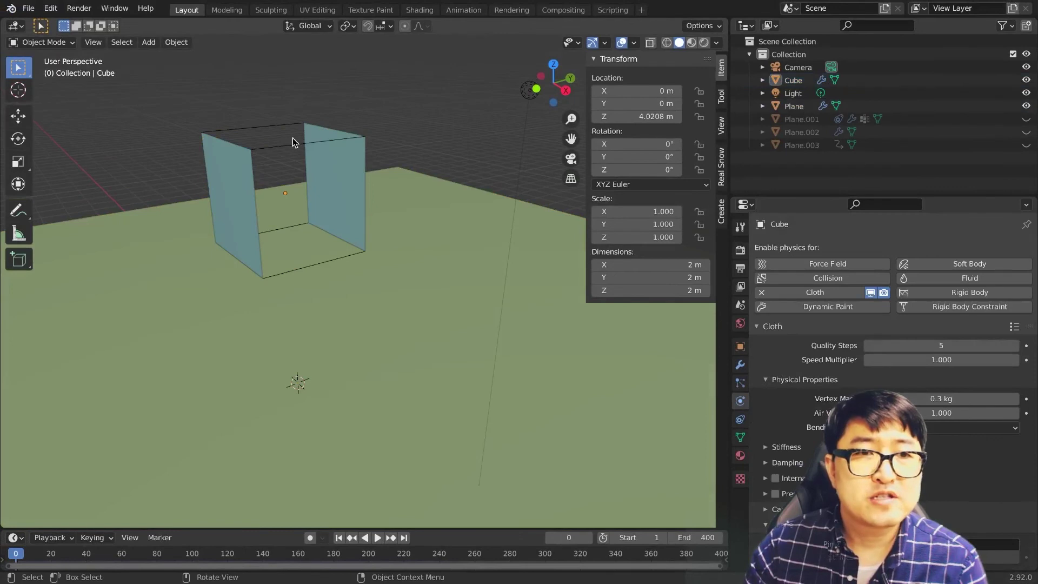
click(270, 130)
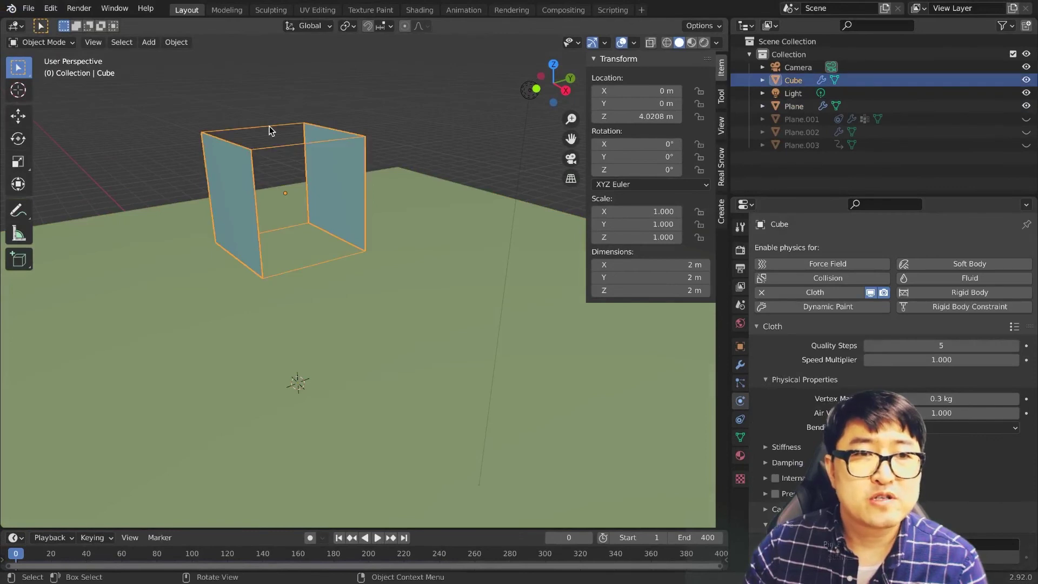
click(413, 142)
key(space)
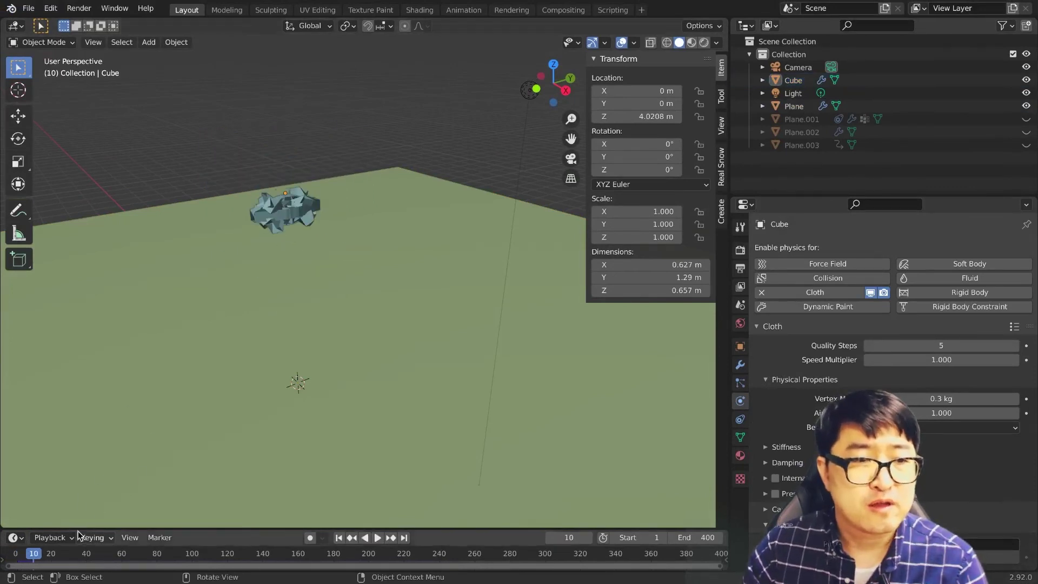
click(15, 554)
Step: Hide the ground plane and replay the simulation without it
click(674, 365)
key(h)
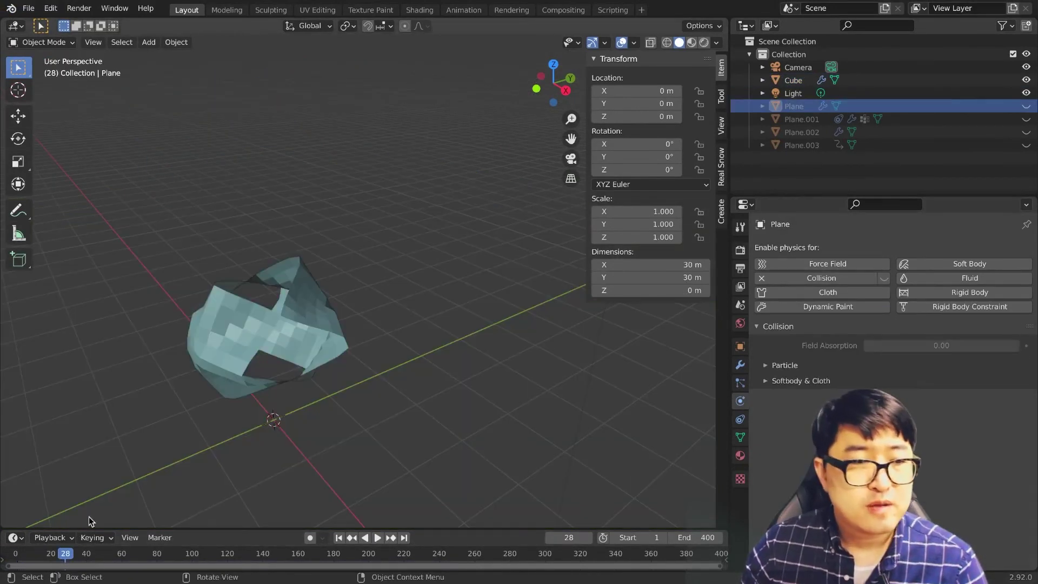
key(Escape)
middle_drag(241, 338, 425, 360)
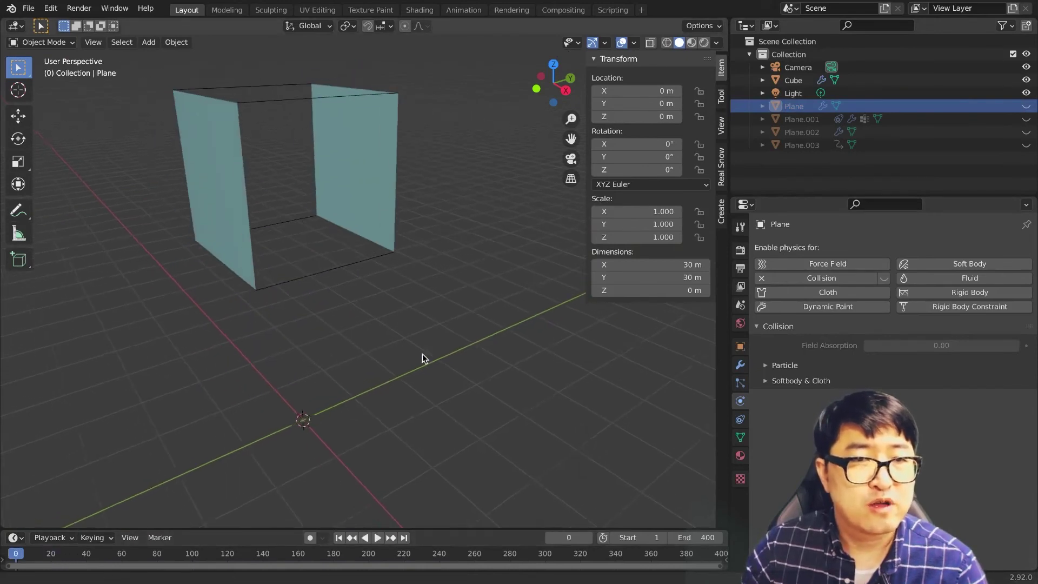
key(space)
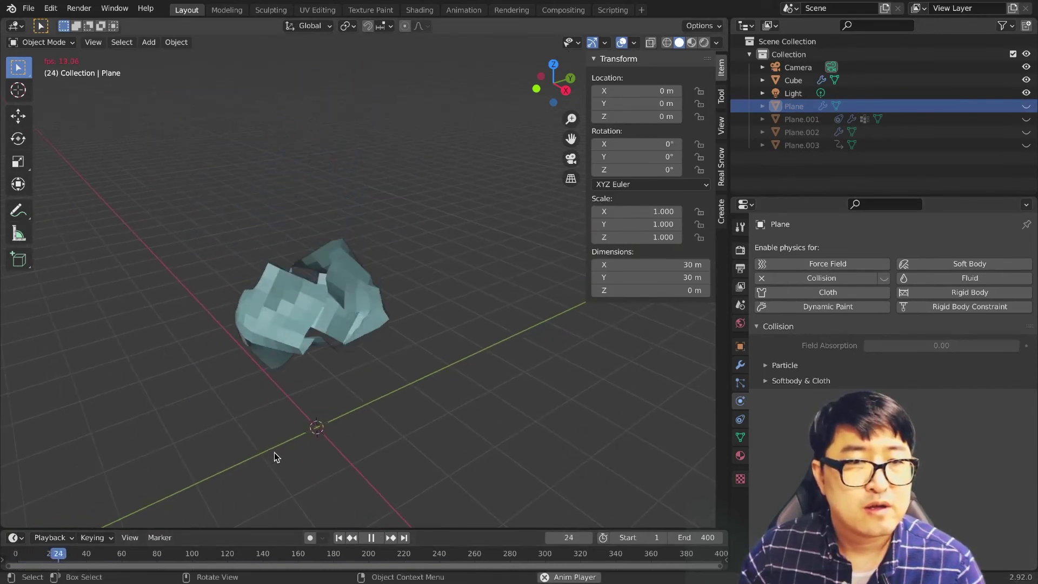
click(14, 553)
Step: Replay the falling cloth walls once more and return to frame 0
scroll(227, 354, up, 2)
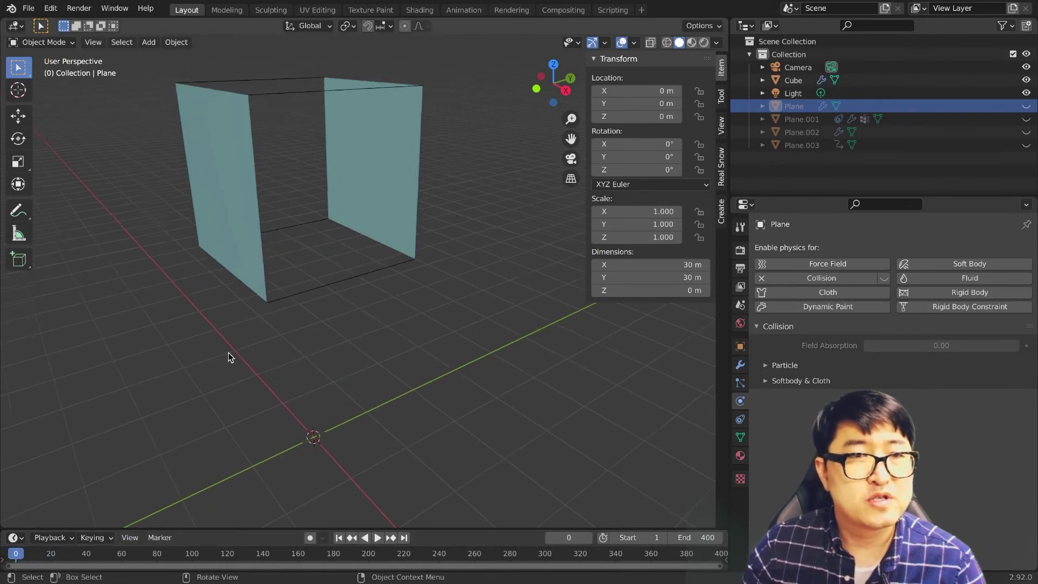
key(space)
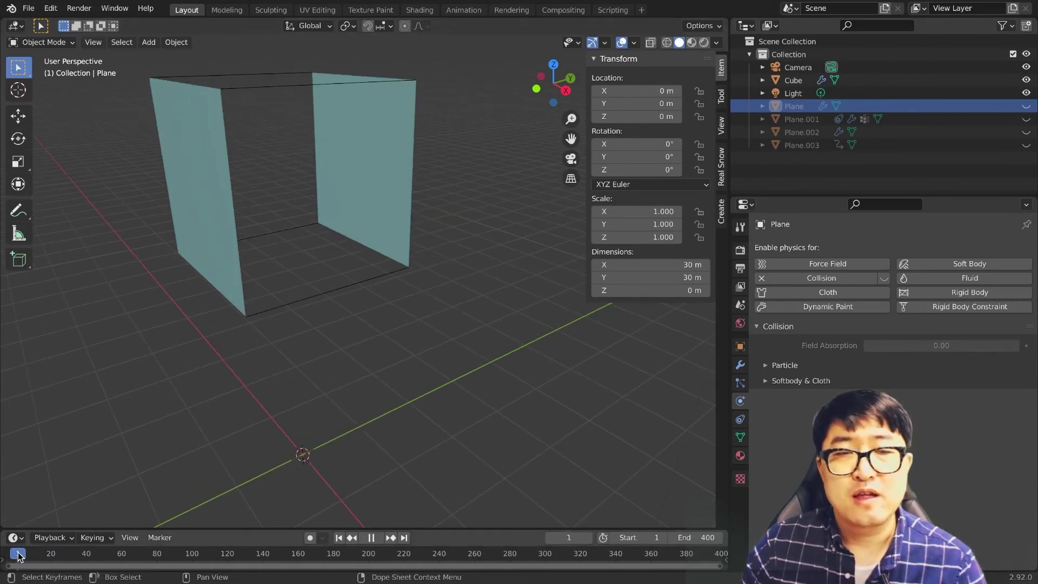
mouse_move(351, 280)
middle_down()
mouse_move(371, 359)
mouse_move(391, 385)
middle_up()
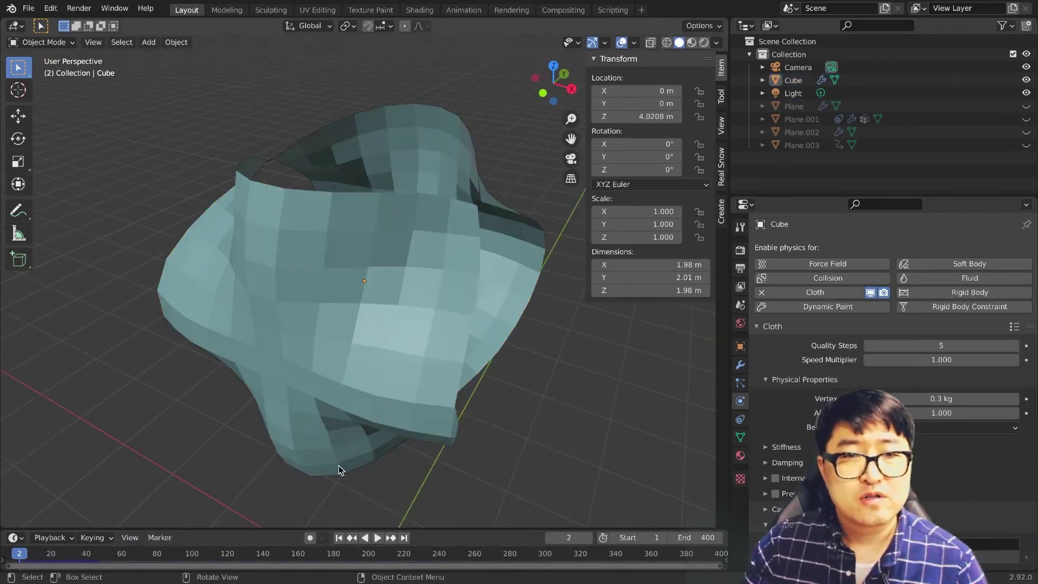
key(Escape)
key(shift+a)
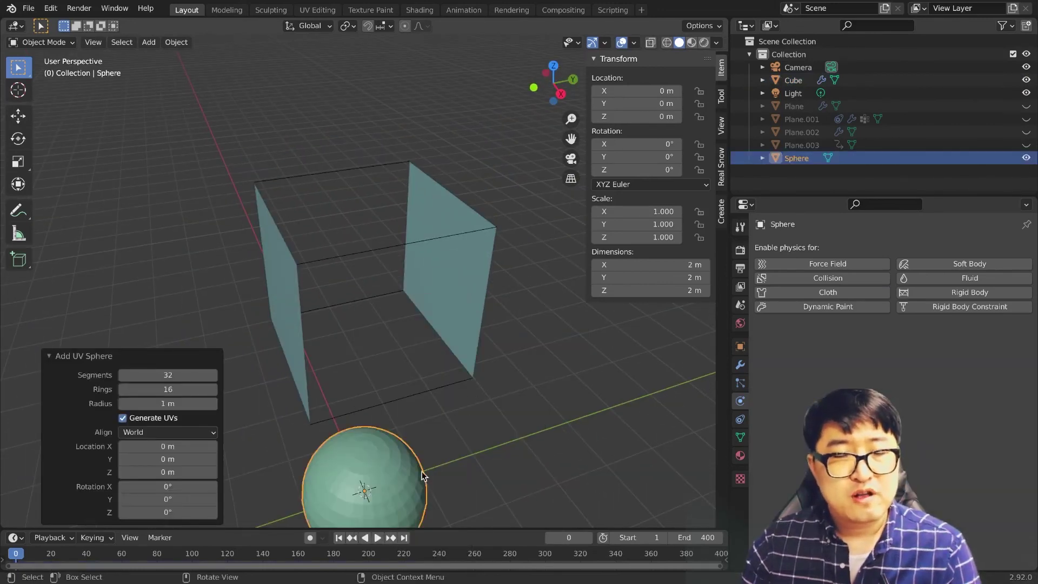
Step: Move the UV sphere up into the cloth box, make it a collision object, and play
key(g)
key(z)
click(435, 467)
middle_drag(435, 467, 486, 432)
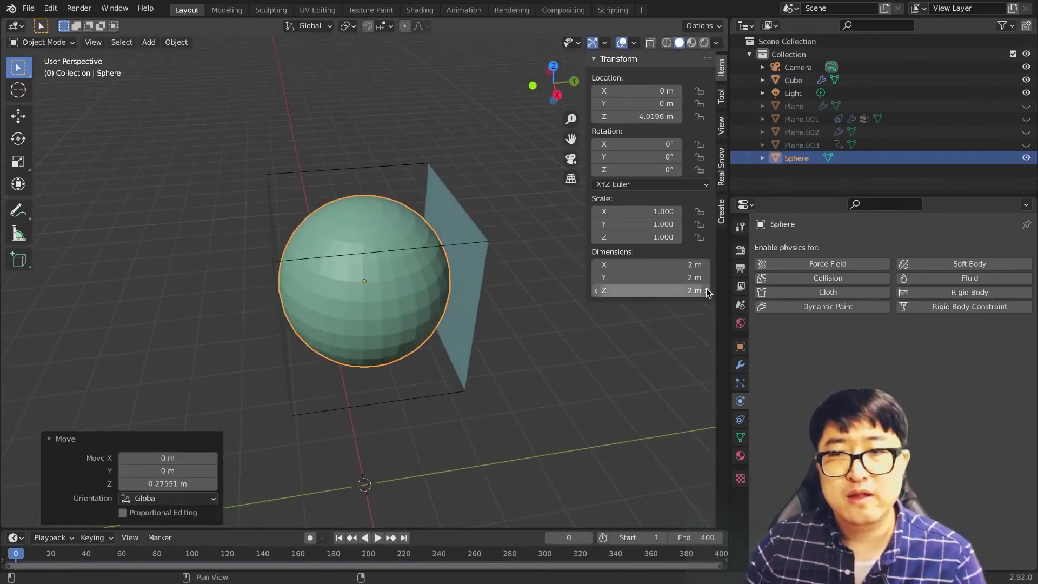
click(809, 279)
scroll(375, 335, down, 2)
key(space)
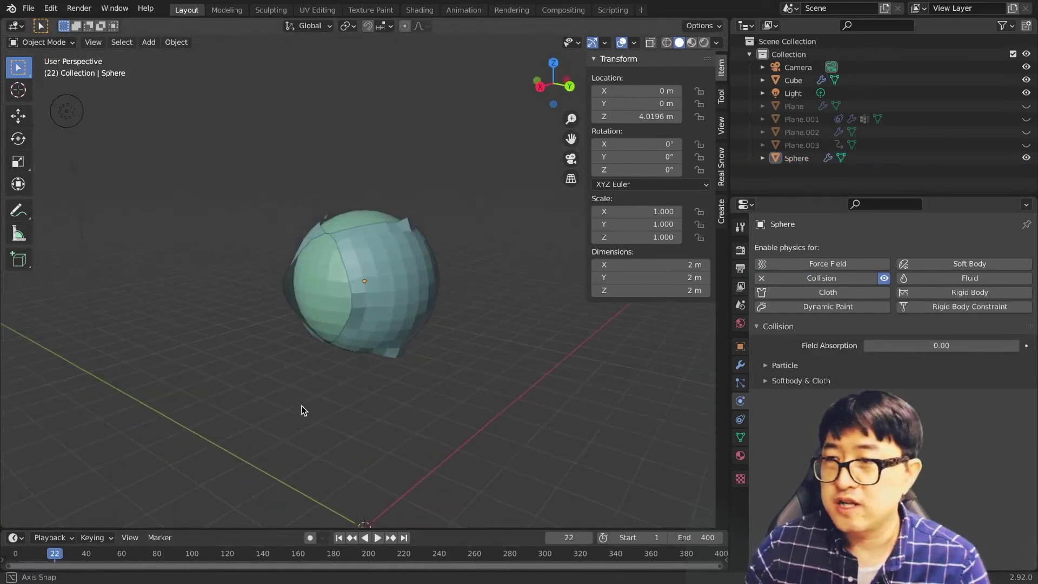
middle_drag(363, 343, 292, 300)
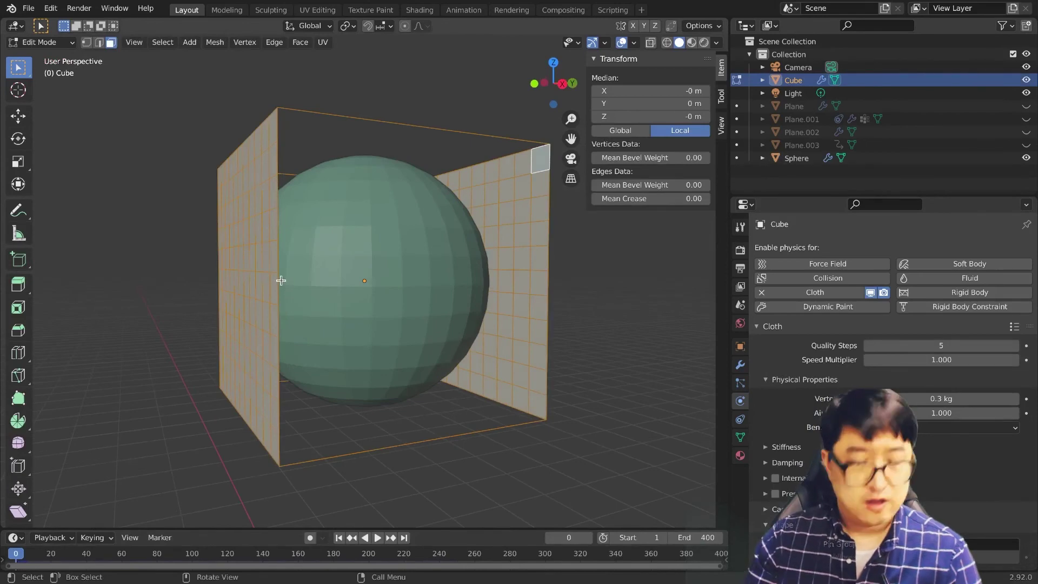
Step: Bridge vertices on the two facing panels with a new sewing edge
click(280, 275)
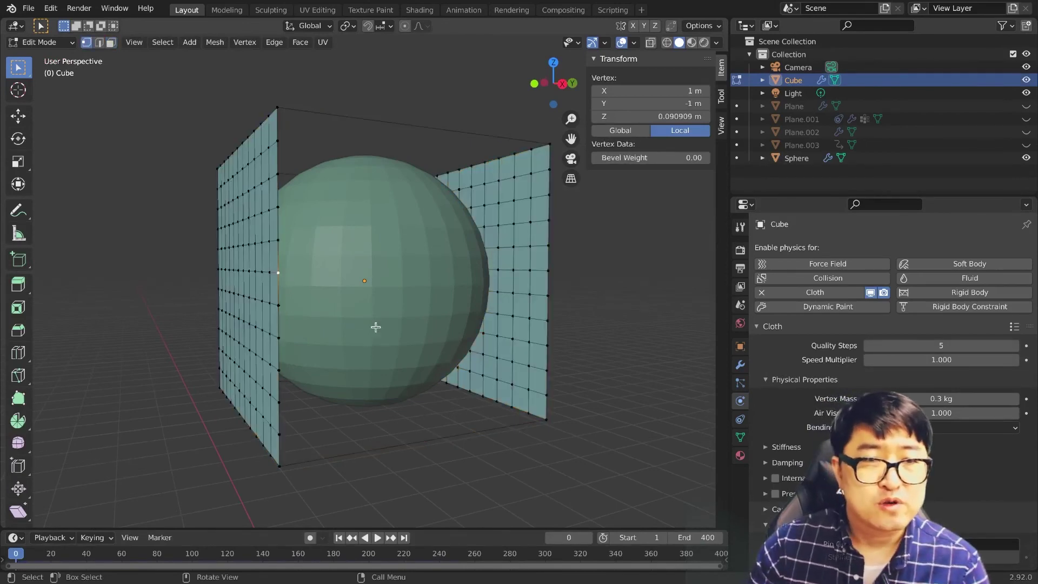
key(KP_3)
middle_drag(504, 342, 600, 331)
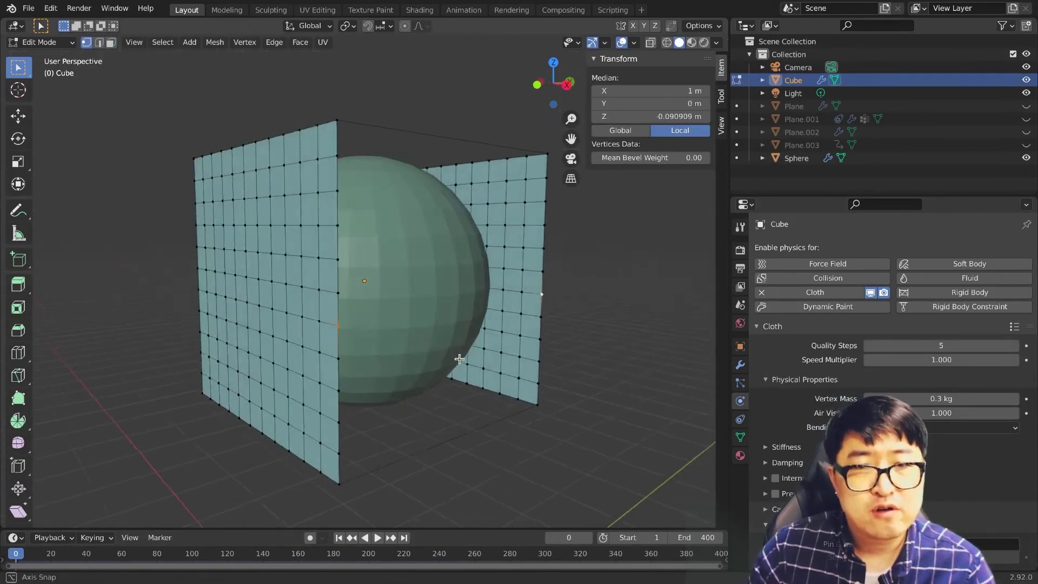
right_click(601, 331)
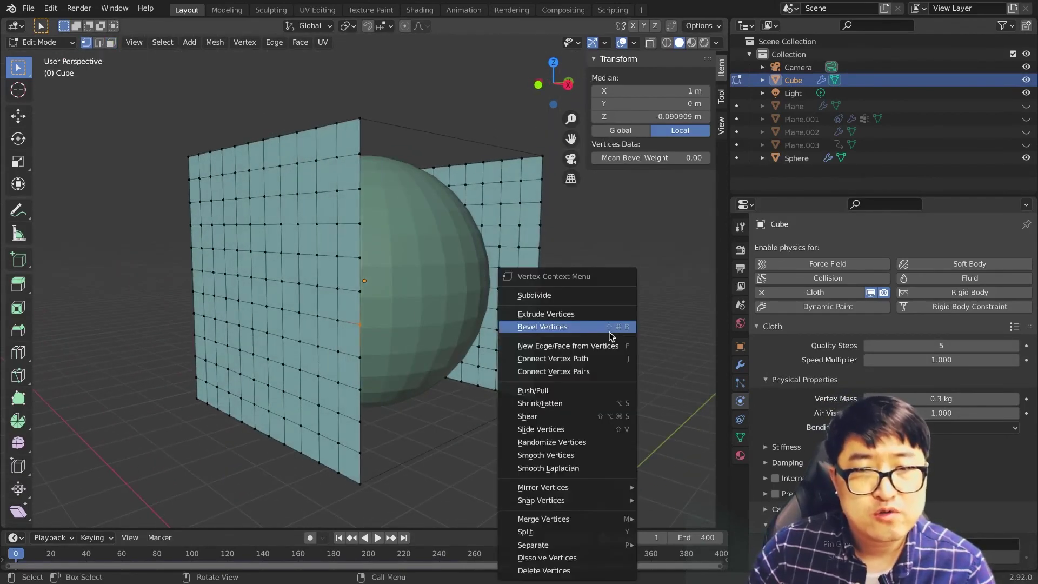
click(577, 350)
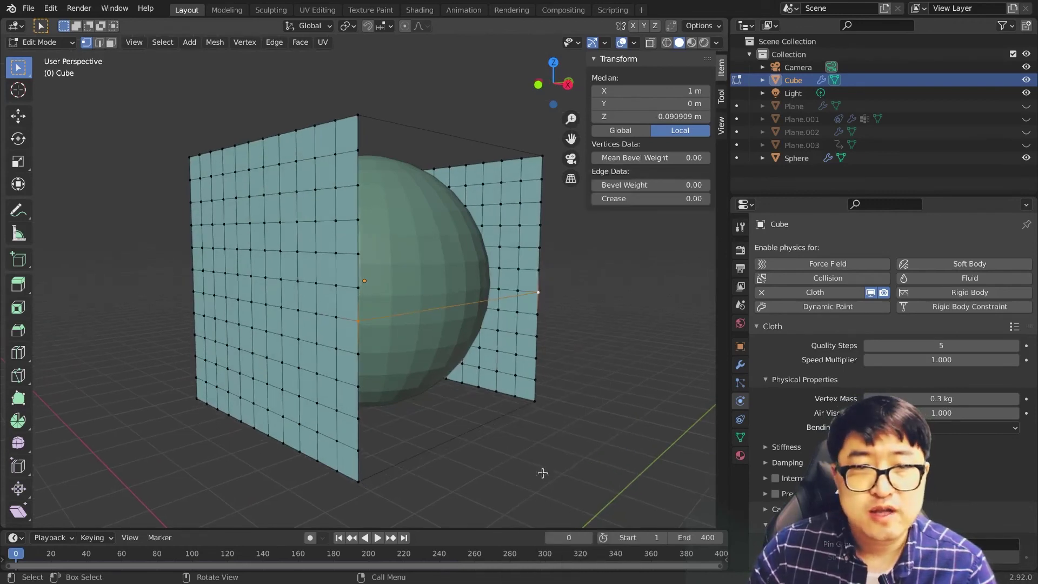
click(445, 498)
mouse_move(445, 498)
middle_down()
mouse_move(586, 427)
mouse_move(457, 406)
middle_up()
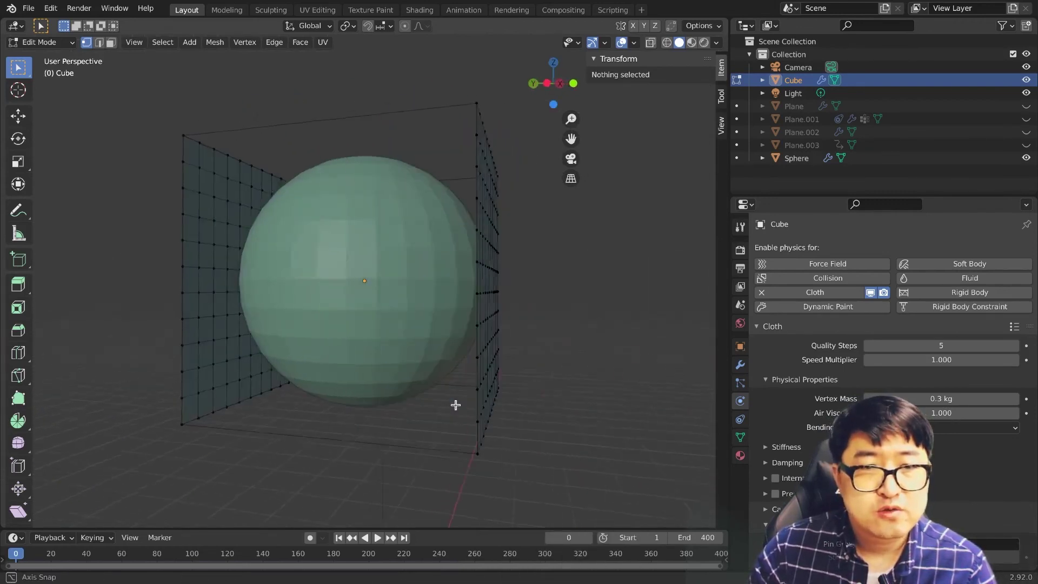
click(485, 299)
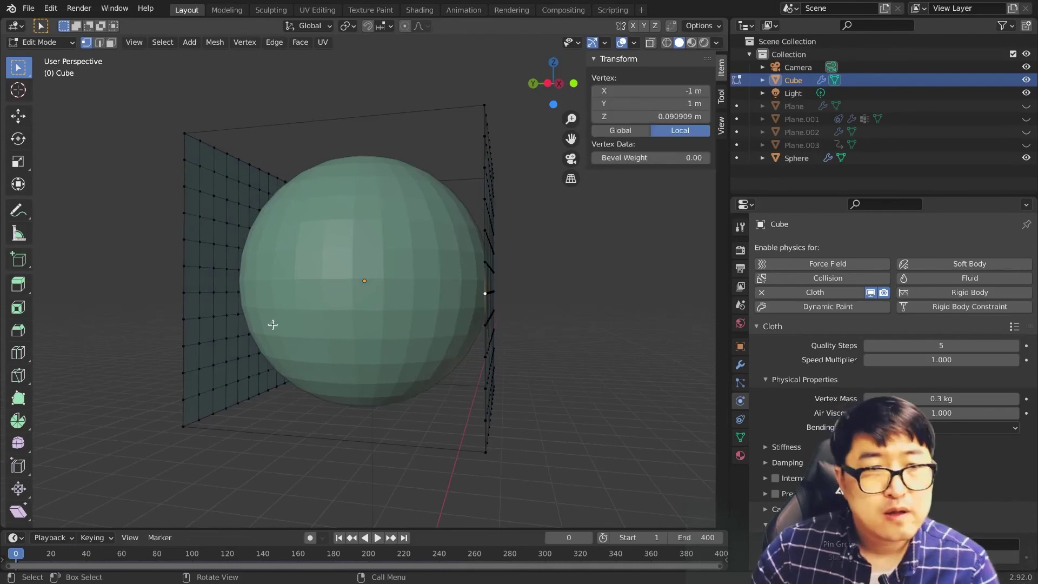
mouse_move(273, 324)
middle_down()
mouse_move(271, 354)
mouse_move(116, 310)
mouse_move(364, 377)
mouse_move(491, 394)
mouse_move(376, 402)
mouse_move(326, 420)
middle_up()
Step: Return to Object Mode, play the cloth simulation, and reset it to frame 0
key(Tab)
key(space)
click(329, 404)
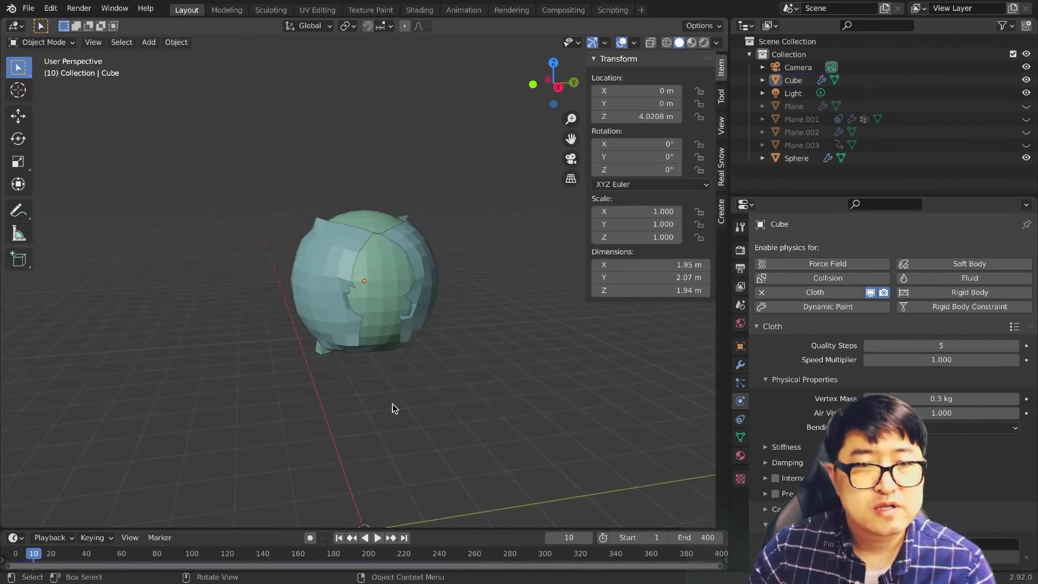
drag(16, 554, 20, 555)
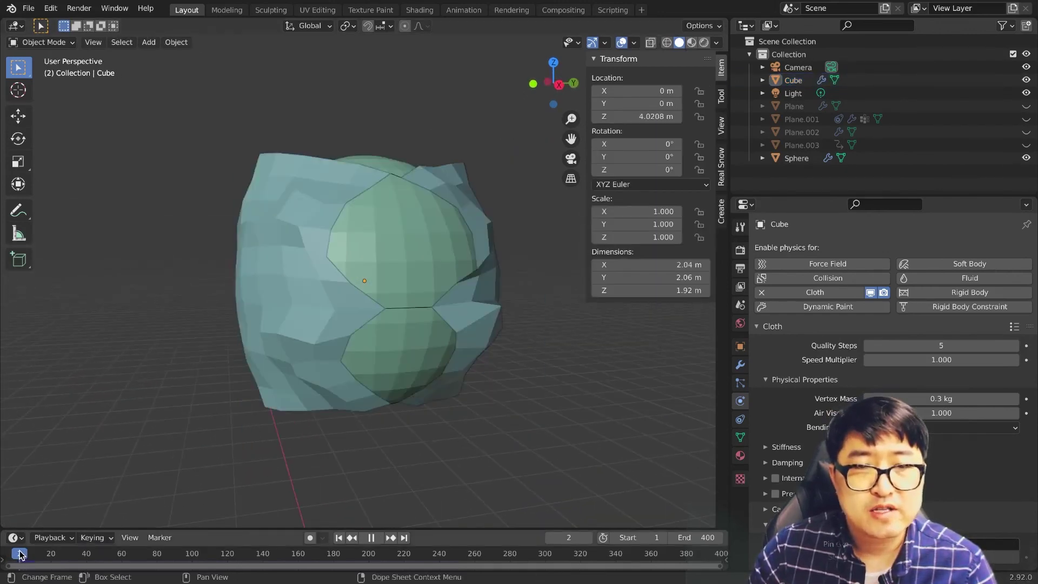
key(Escape)
middle_drag(486, 281, 522, 269)
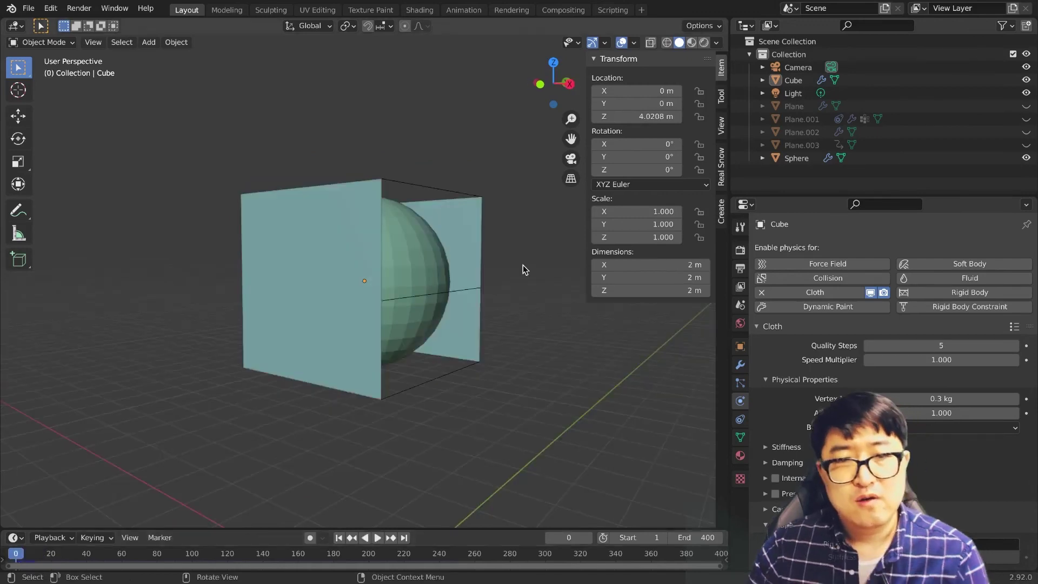
Step: Scale the collision sphere to 0.827 and replay the cloth draping over it
click(424, 264)
key(s)
click(538, 385)
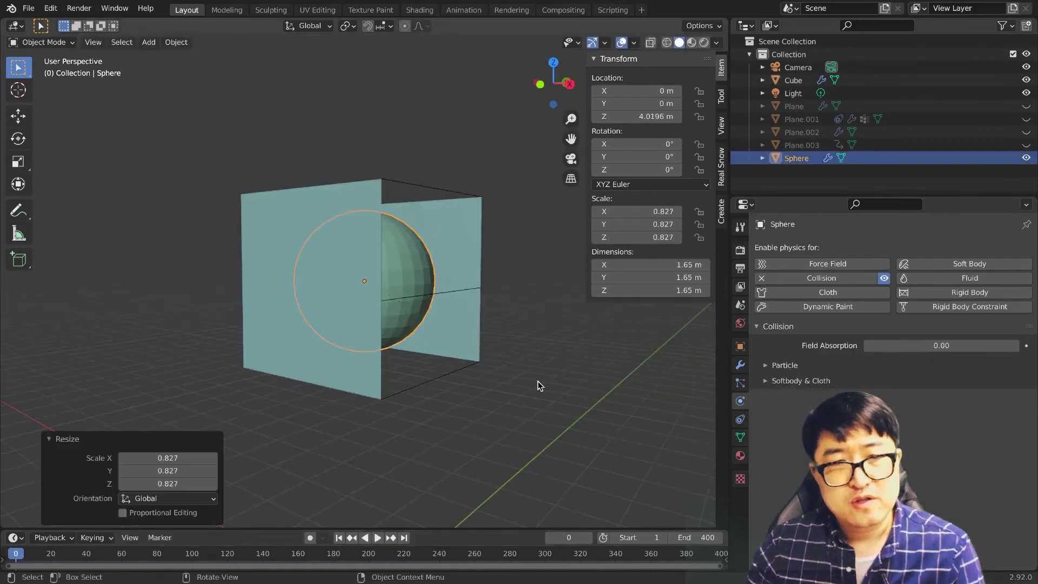
click(92, 326)
key(space)
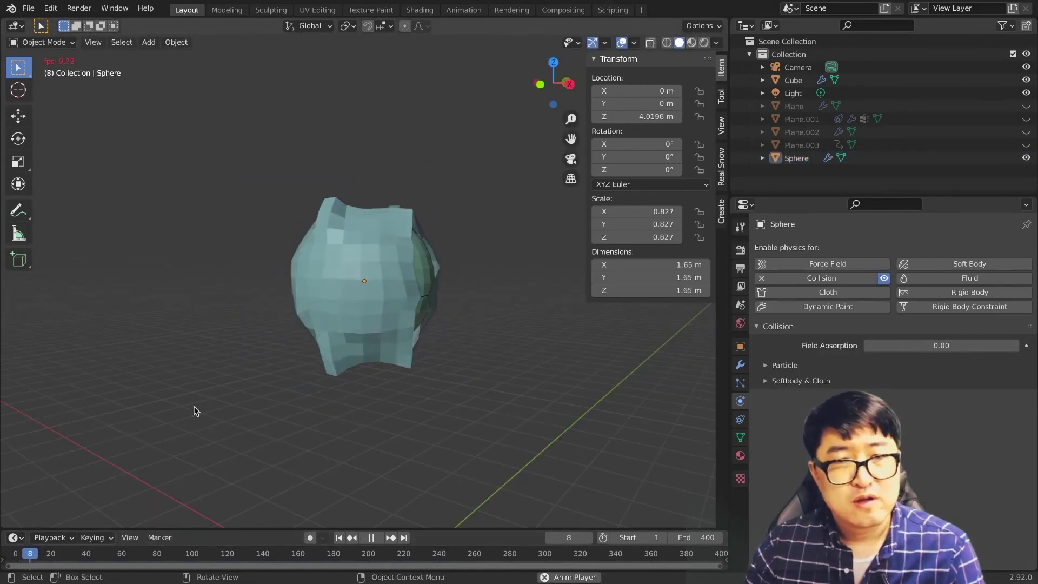
mouse_move(489, 383)
middle_down()
mouse_move(451, 373)
mouse_move(613, 365)
middle_up()
key(shift+Left)
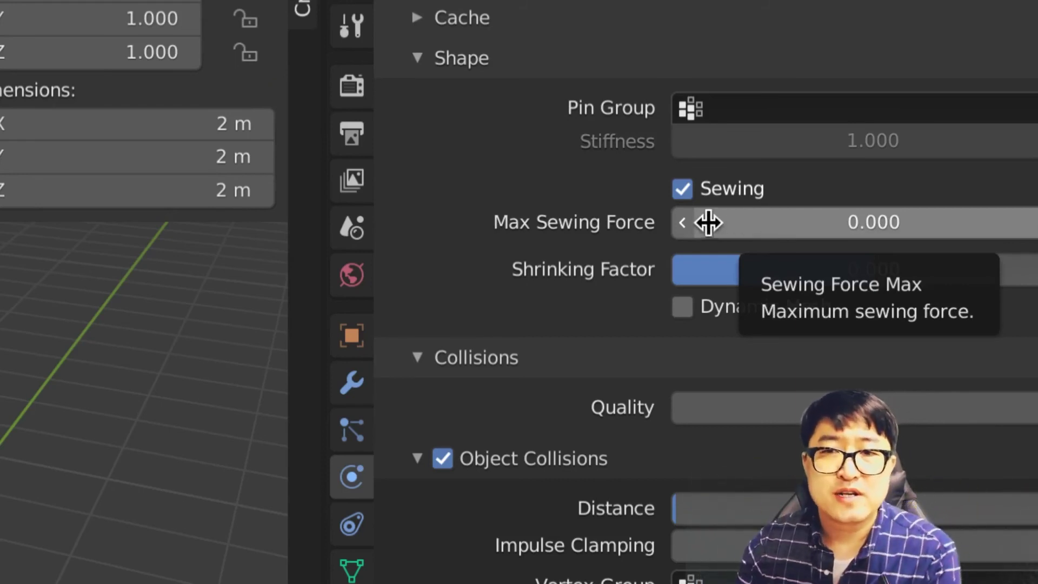
Step: Set Max Sewing Force to 10 and replay as the walls pull around the sphere
click(933, 303)
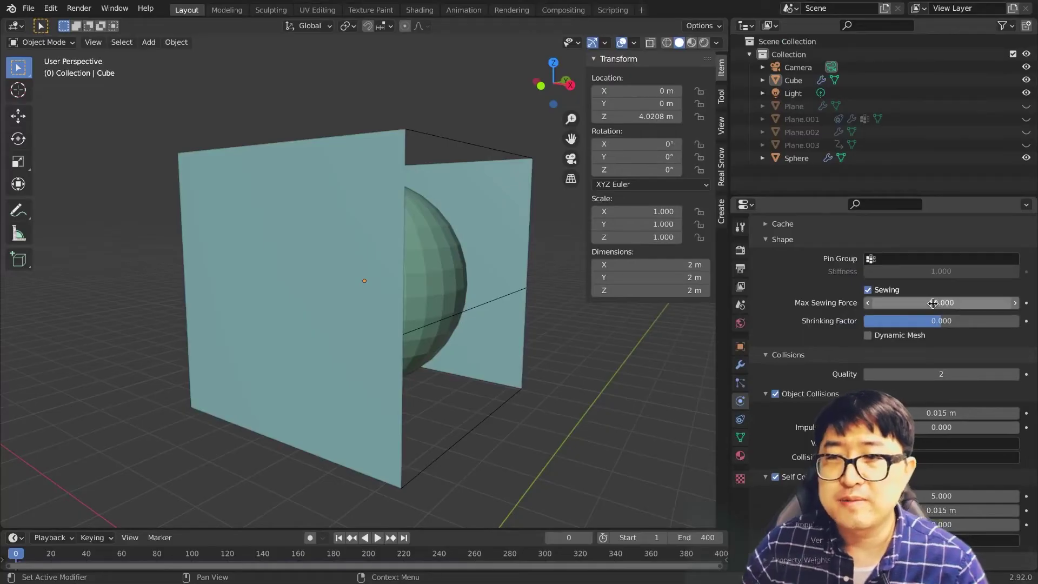
key(space)
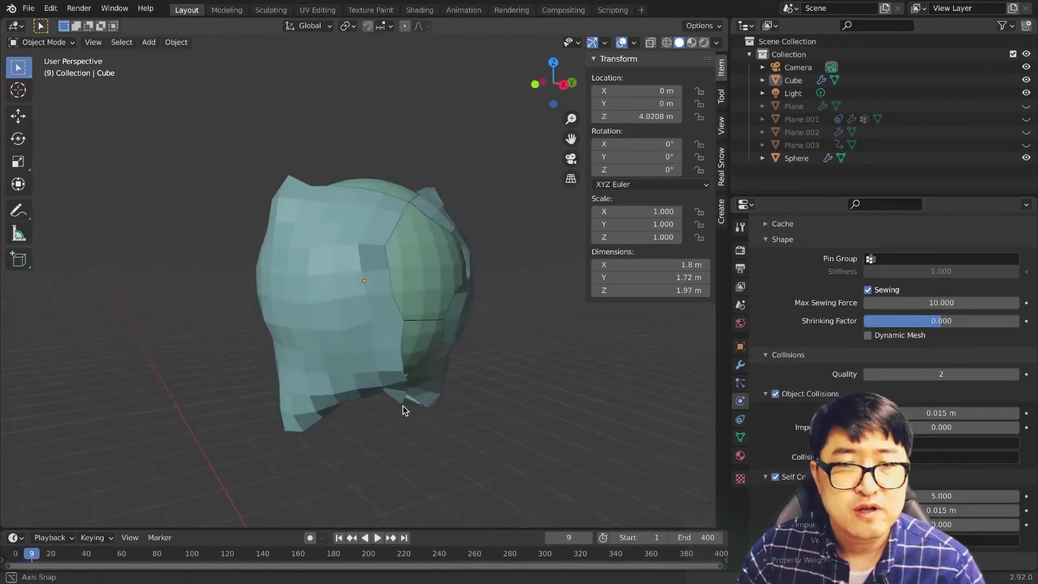
middle_drag(403, 406, 357, 408)
key(space)
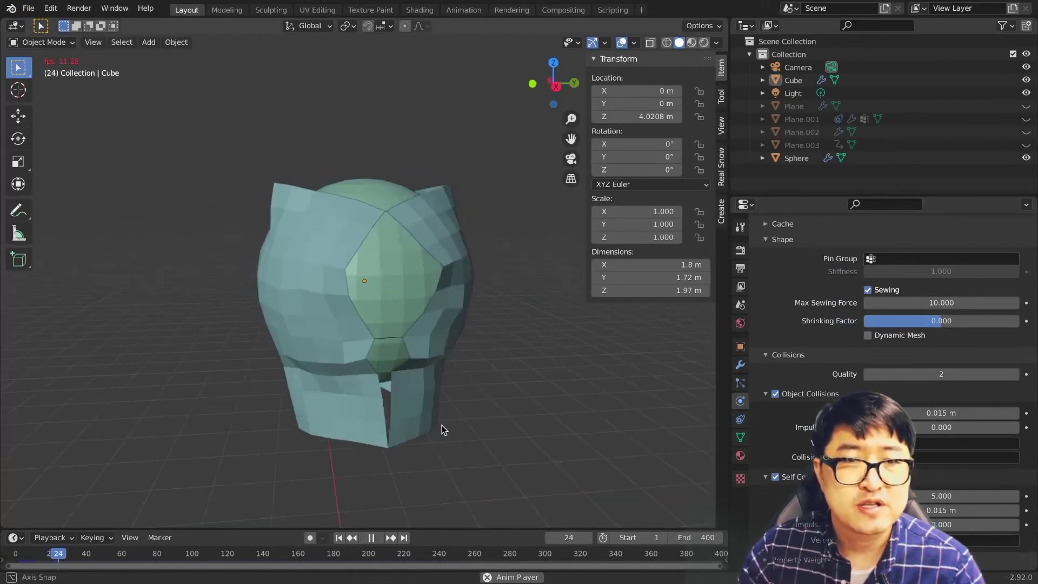
middle_drag(442, 425, 482, 424)
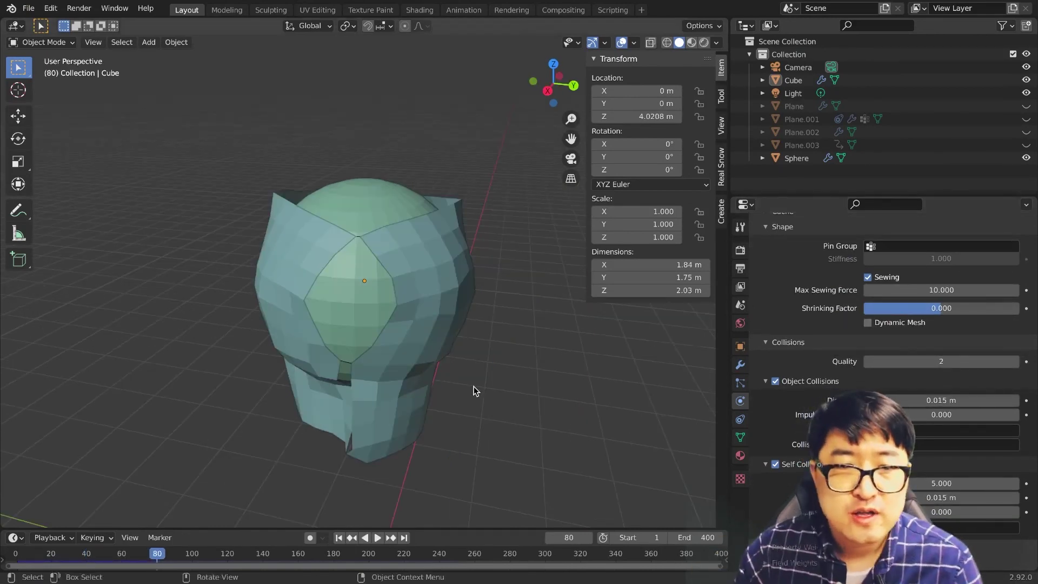
scroll(469, 383, up, 3)
mouse_move(468, 383)
middle_down()
mouse_move(471, 350)
mouse_move(519, 349)
middle_up()
scroll(471, 351, down, 3)
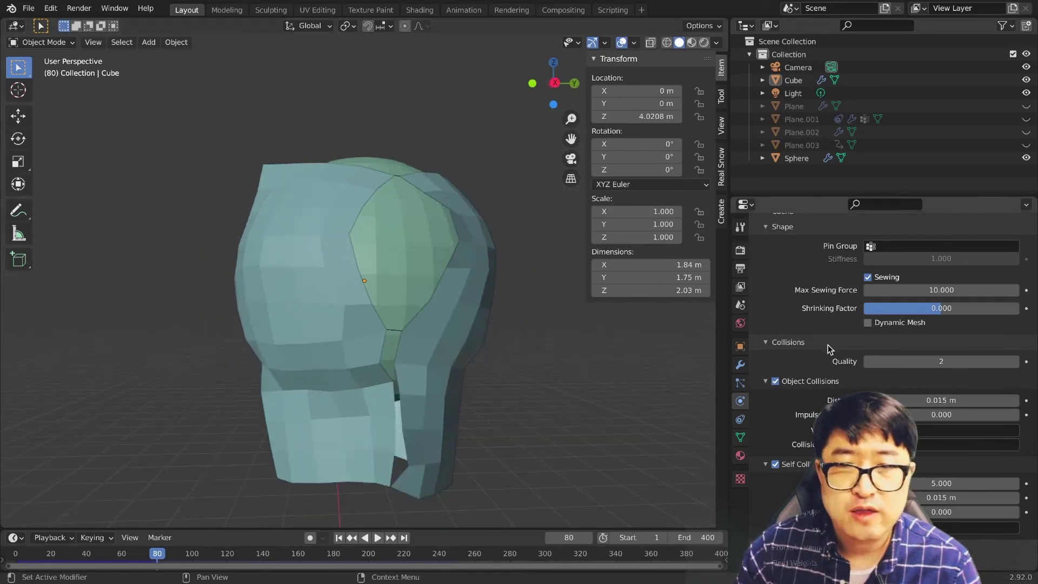
key(shift+Left)
key(space)
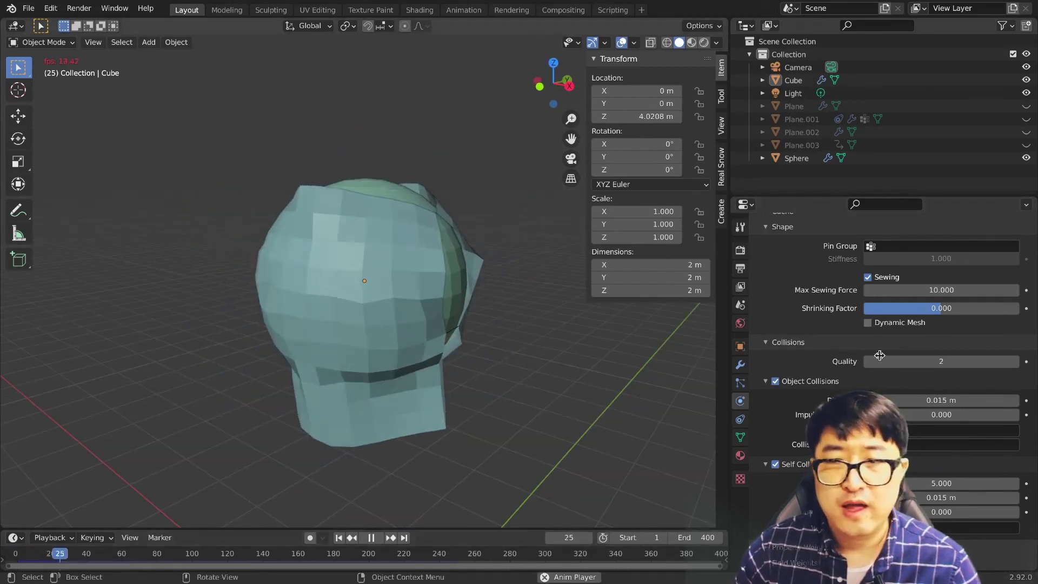
Step: Replay the simulation with Shrinking Factor 0.2, then -0.2, rewinding each time
key(space)
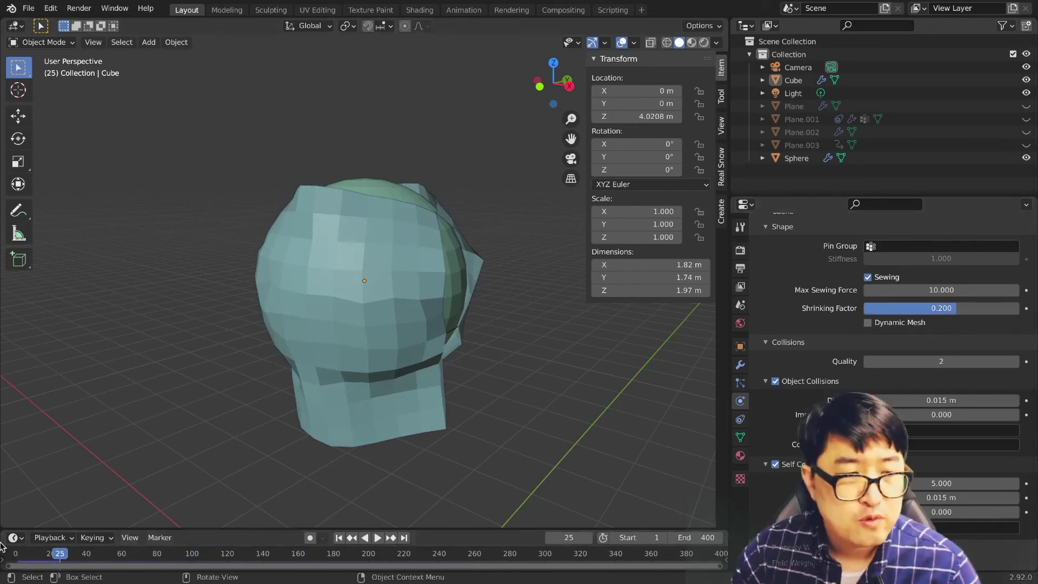
key(shift+Left)
key(space)
middle_drag(546, 438, 482, 448)
key(space)
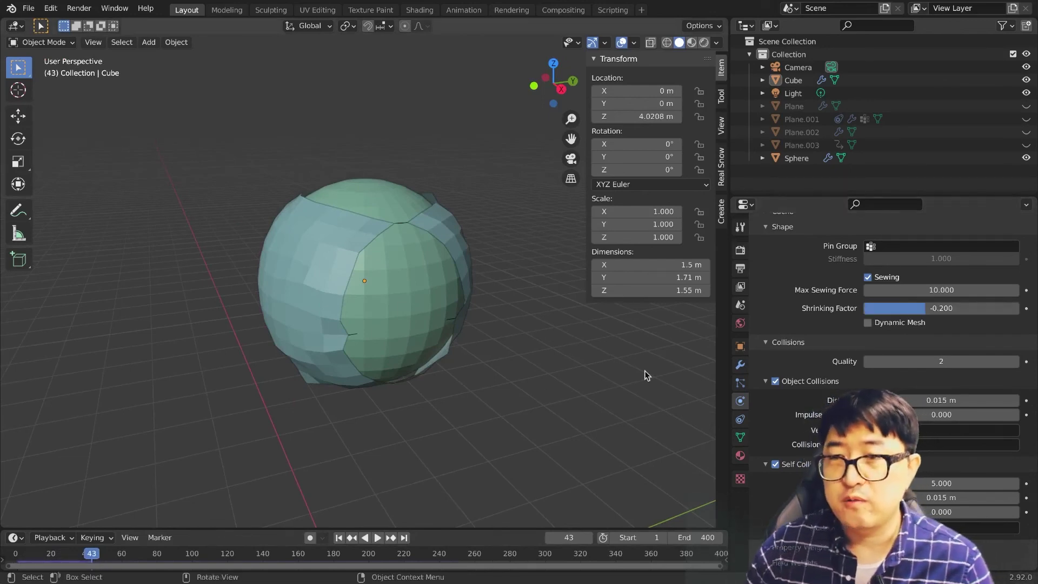
click(17, 553)
key(space)
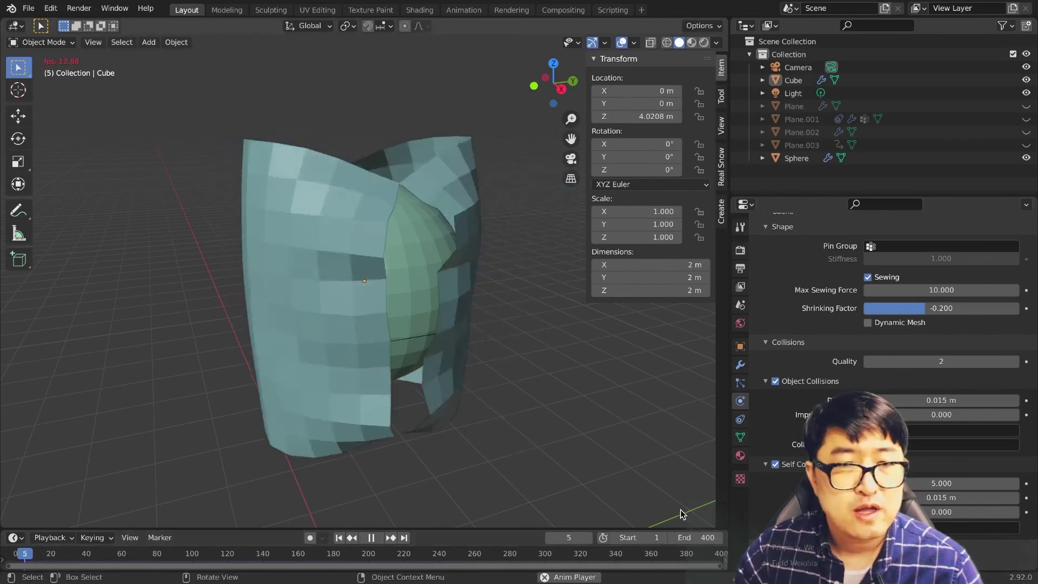
mouse_move(547, 400)
middle_down()
mouse_move(514, 430)
mouse_move(450, 383)
mouse_move(454, 408)
middle_up()
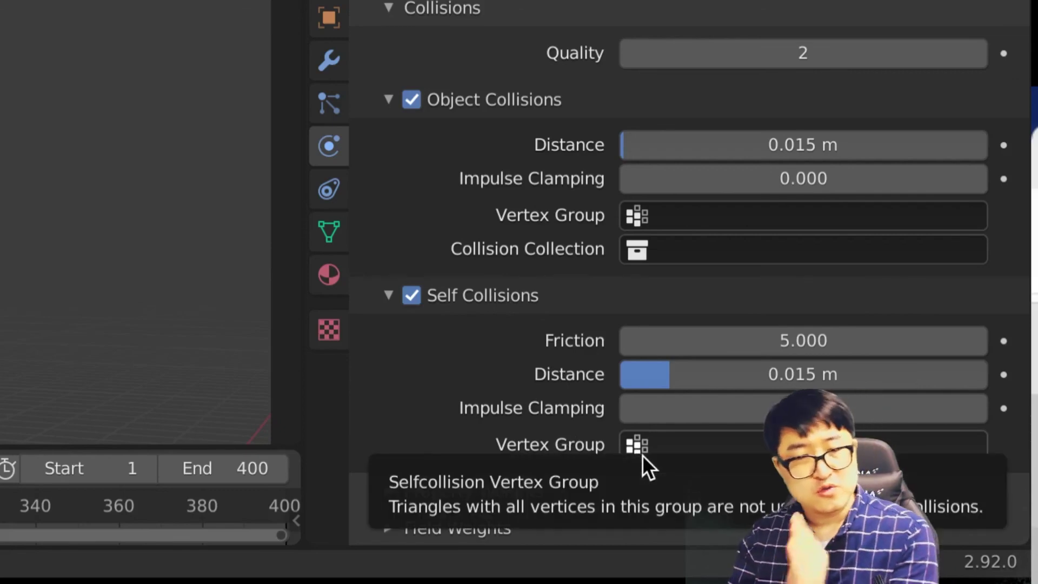
Step: Expand Property Weights and review the cloth Field Weights, with Gravity and All at 1.000
click(400, 491)
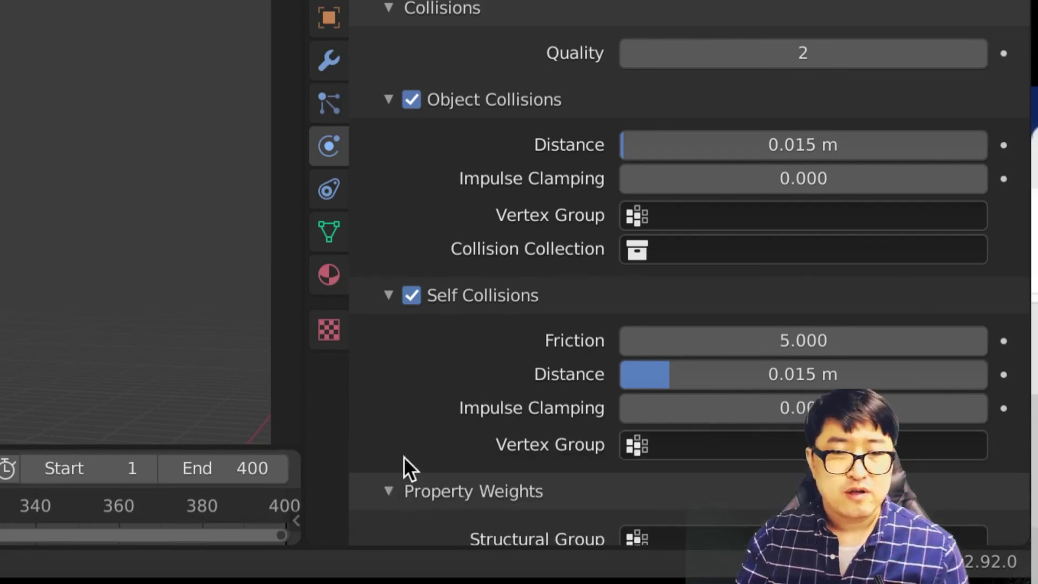
scroll(427, 432, down, 5)
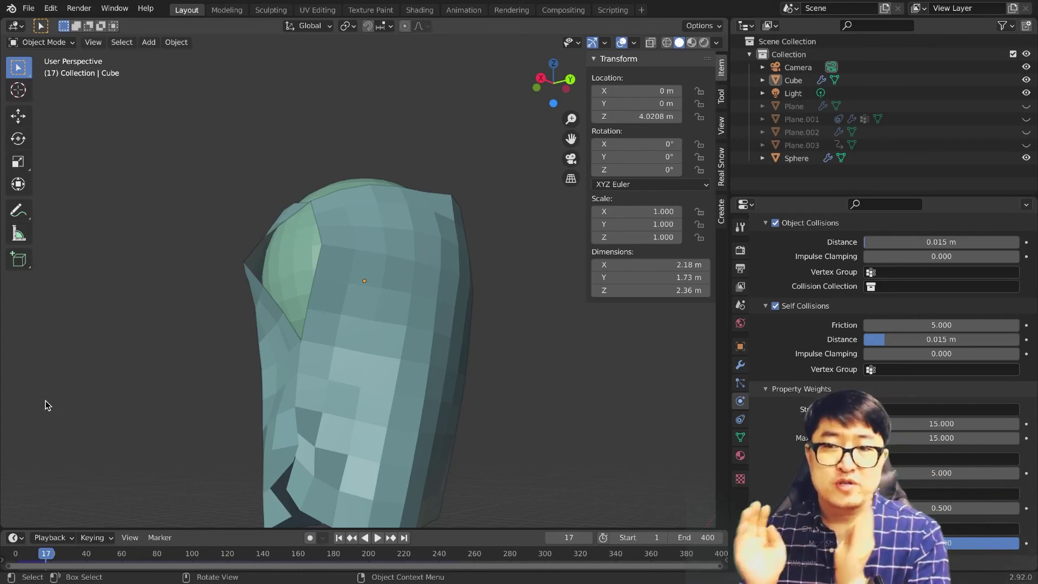
scroll(765, 393, up, 5)
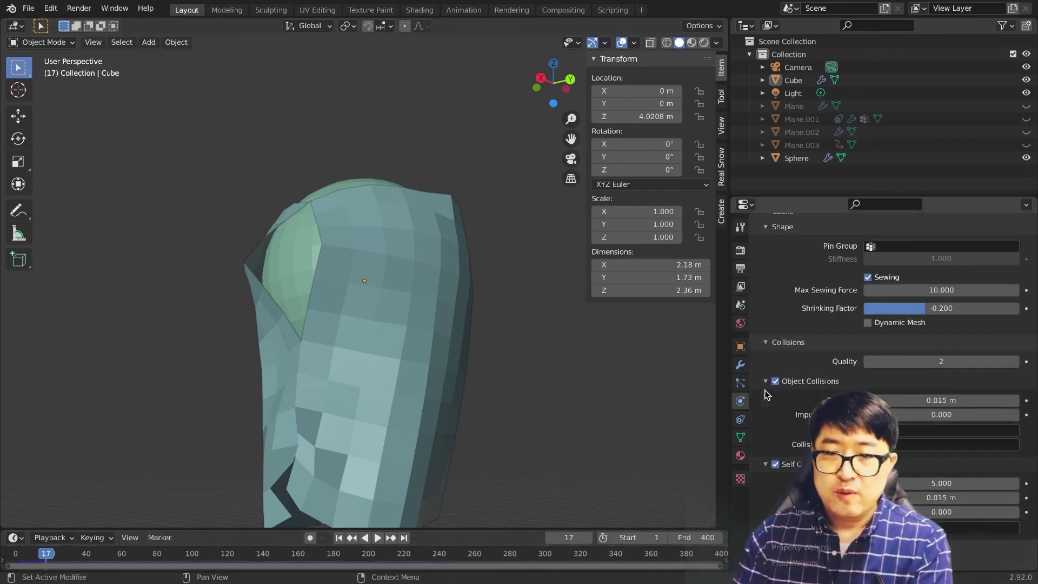
scroll(765, 568, down, 2)
scroll(764, 567, down, 6)
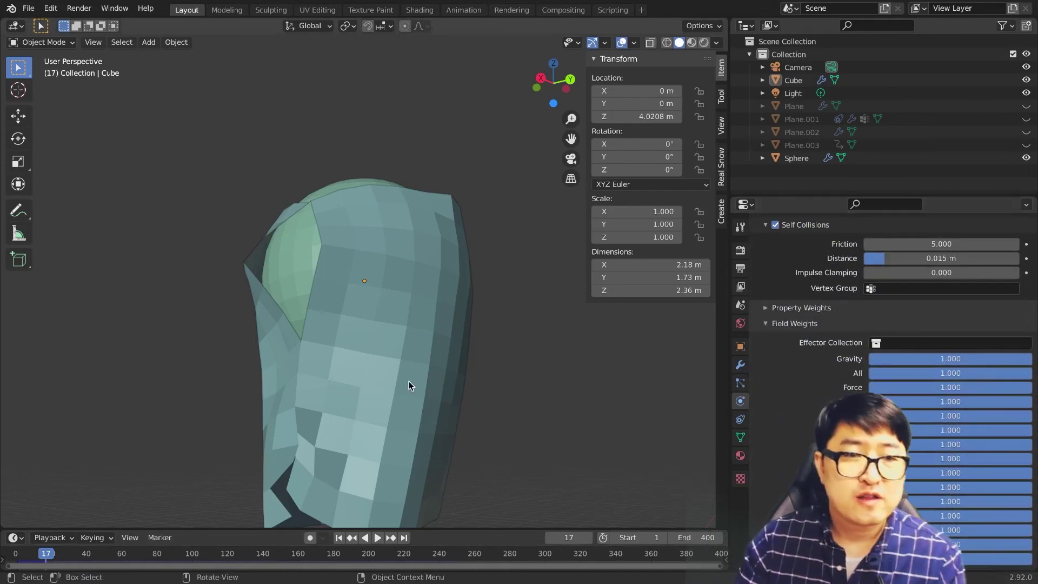
mouse_move(409, 382)
middle_down()
mouse_move(498, 393)
mouse_move(455, 395)
middle_up()
scroll(455, 394, up, 2)
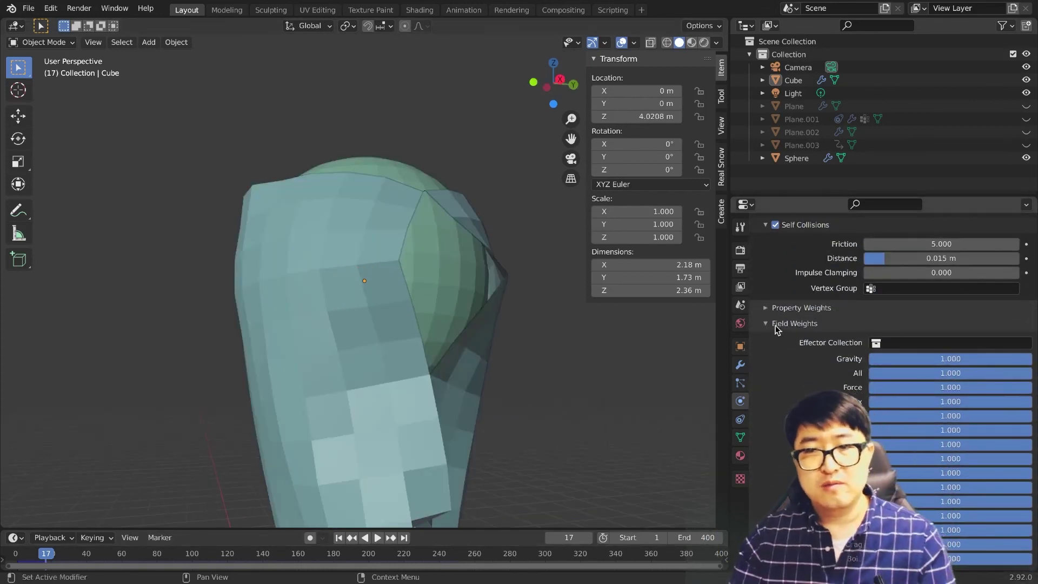
scroll(767, 325, up, 8)
scroll(524, 411, up, 1)
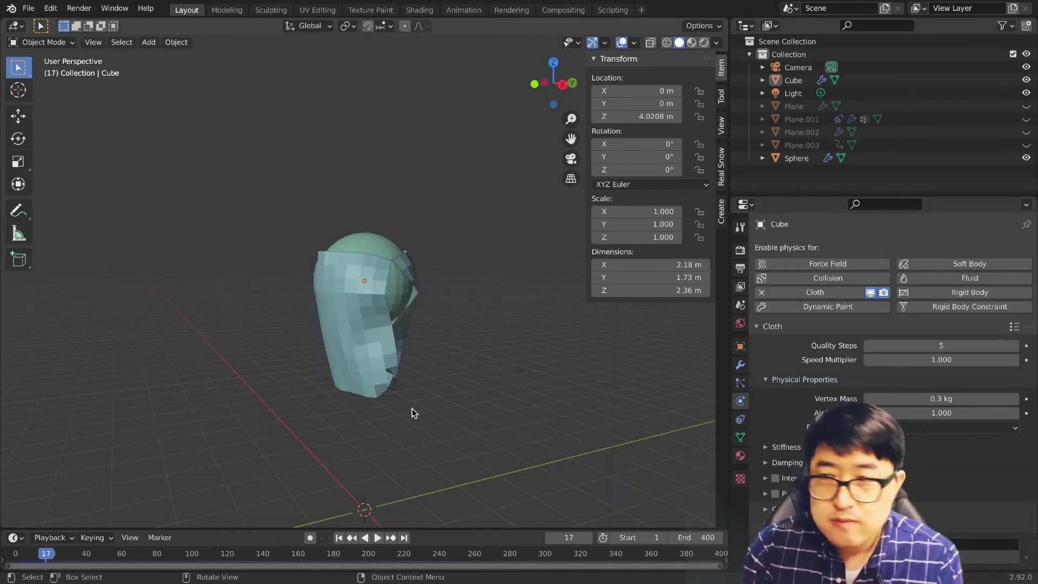